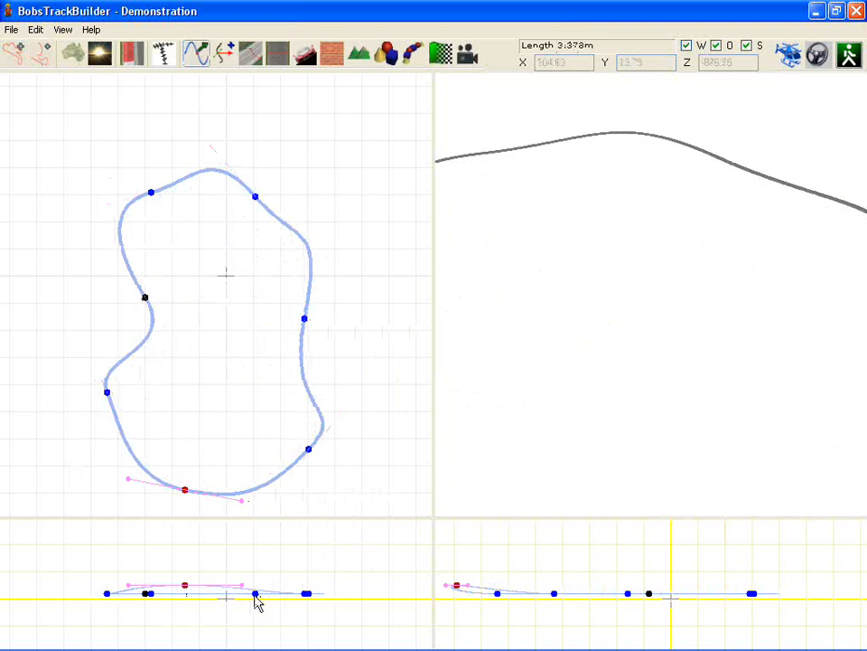
Raise the track nodes at the upper right, lower right, start point and far left slightly in the side elevation
drag(255, 595, 256, 589)
drag(310, 595, 310, 588)
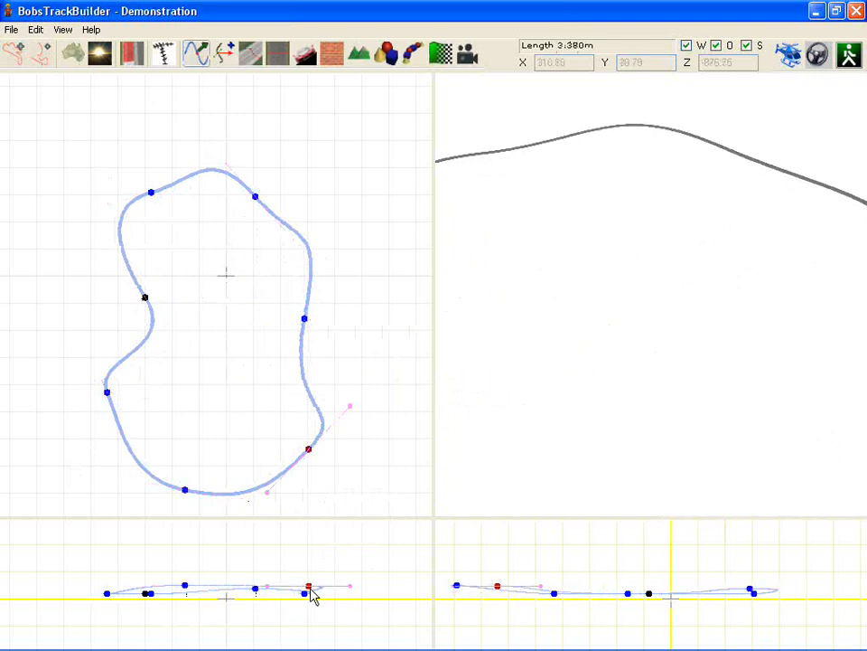
drag(141, 594, 110, 595)
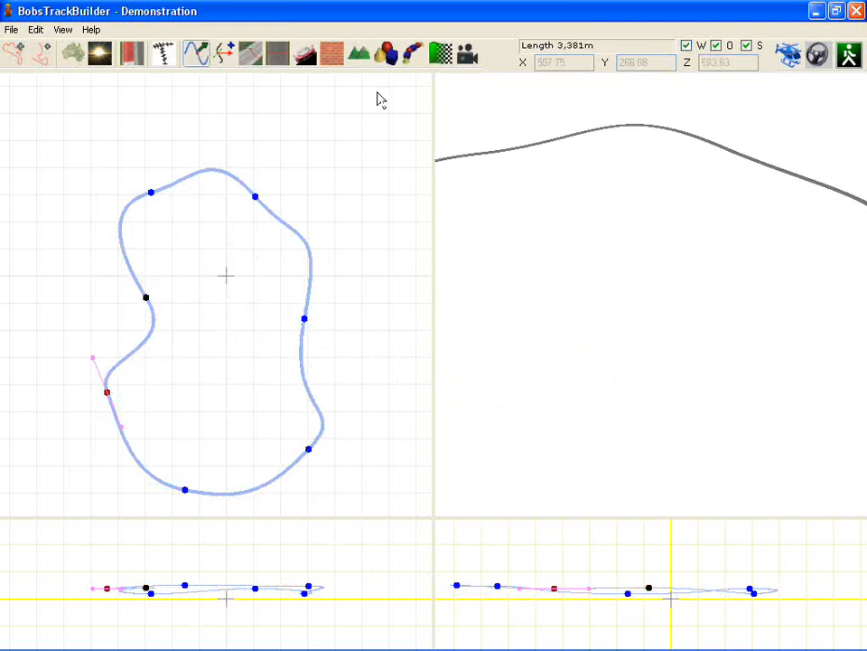
Add terrain along the whole track on both sides, with 2 panels and distances of 10.00 and 20.00
click(359, 54)
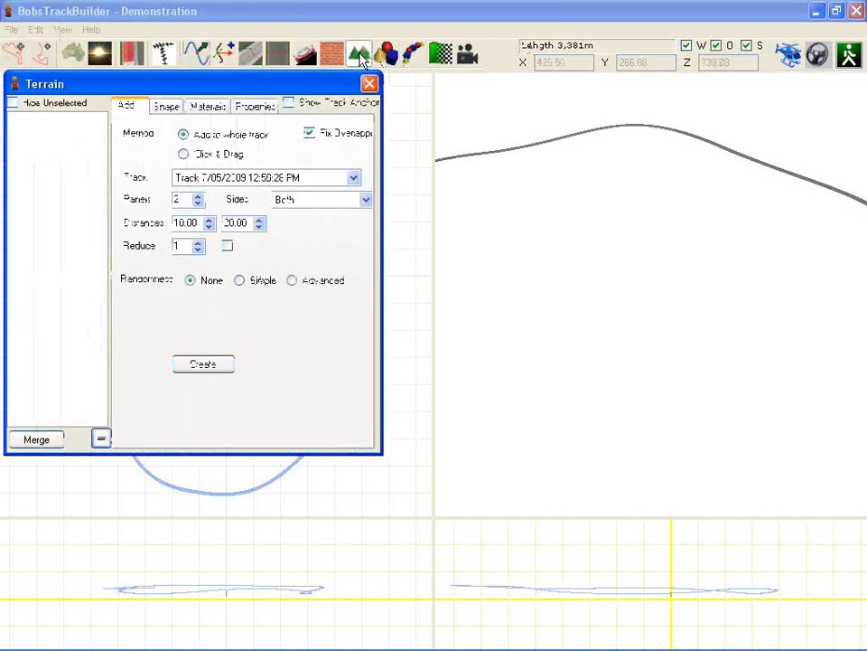
click(222, 366)
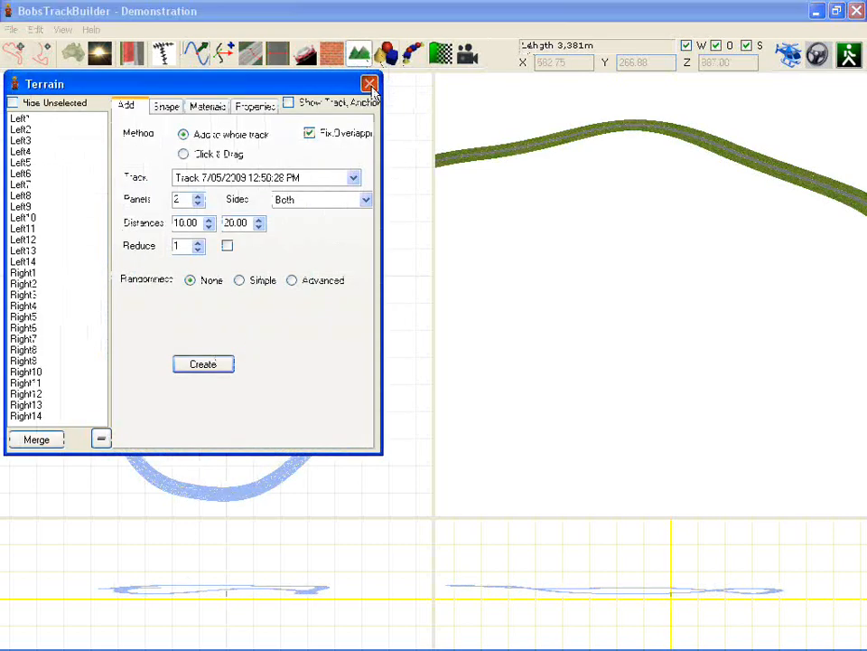
Inspect the track and its grass verges from ground level in the 3D walk view
click(848, 56)
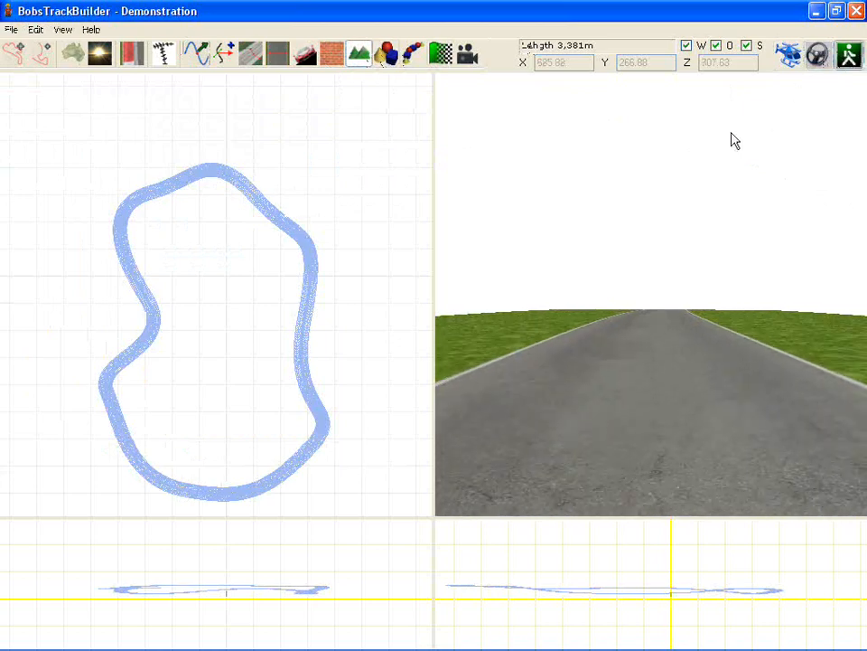
middle_drag(630, 331, 657, 345)
scroll(681, 353, down, 2)
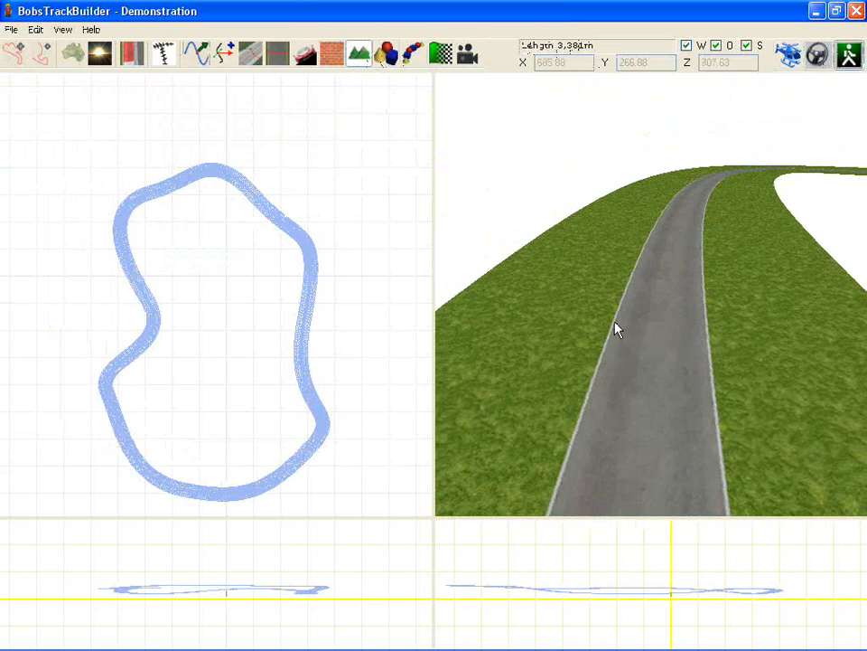
Export the track to rFactor with venue name BobsTrackBuilder and track name Track01
middle_drag(290, 342, 280, 308)
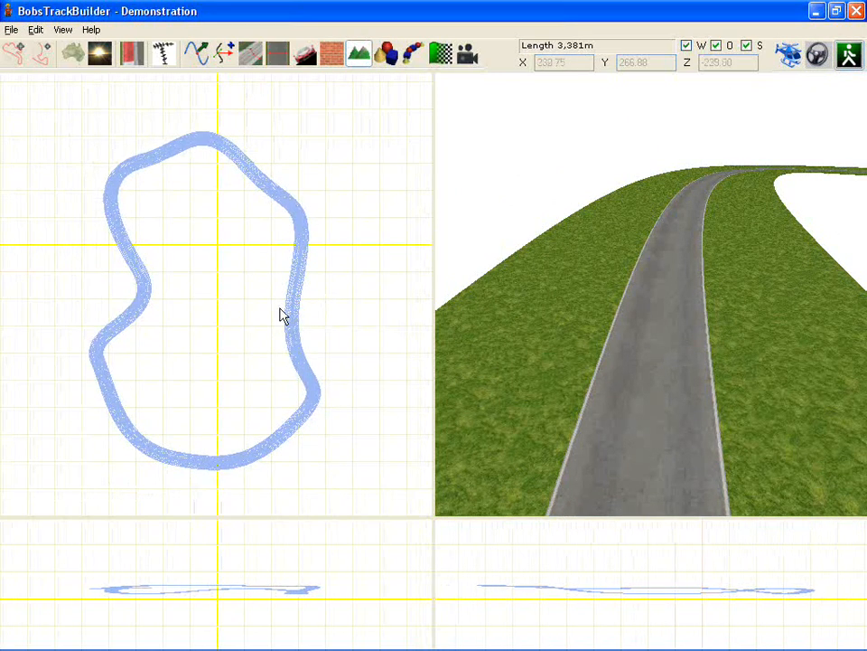
key(ctrl+e)
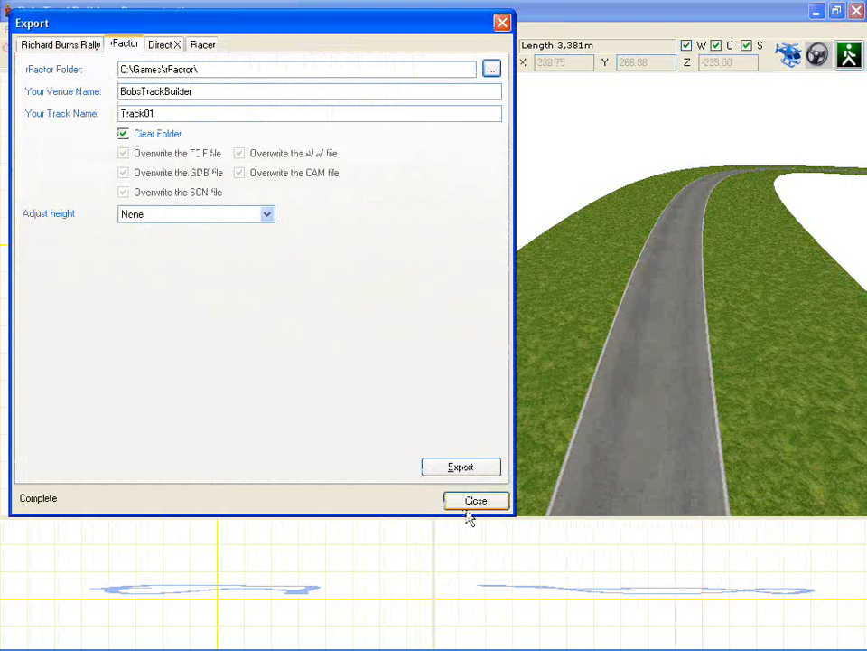
click(476, 502)
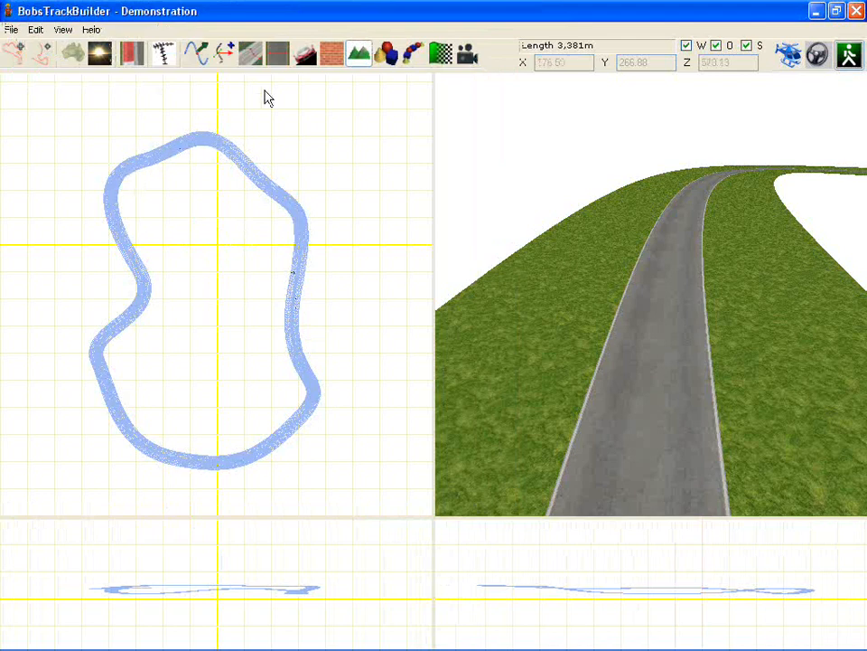
Add a camber point at the track's upper-left bend and set its angle to about 4.18 degrees
click(307, 55)
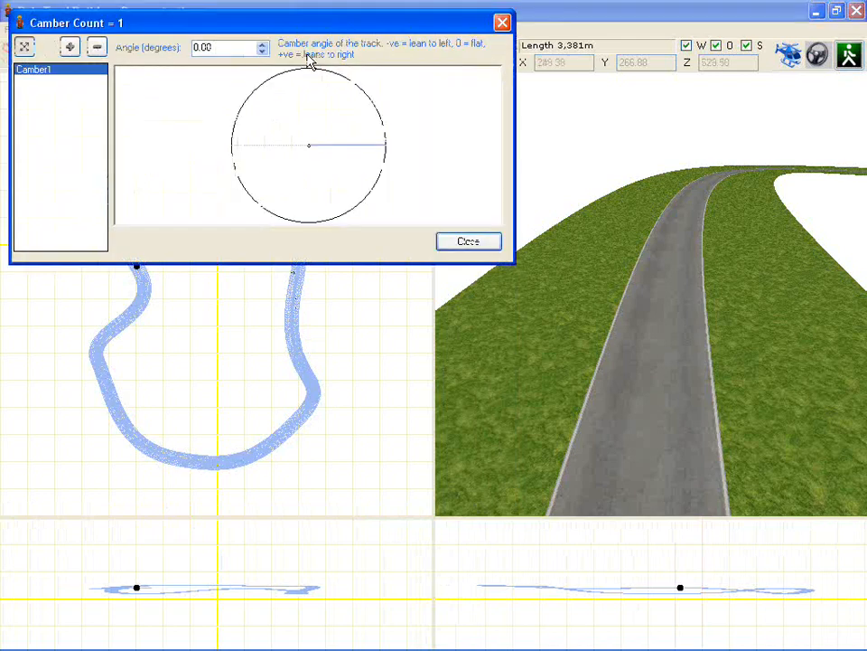
mouse_move(184, 310)
mouse_down()
mouse_move(193, 380)
mouse_move(229, 417)
mouse_up()
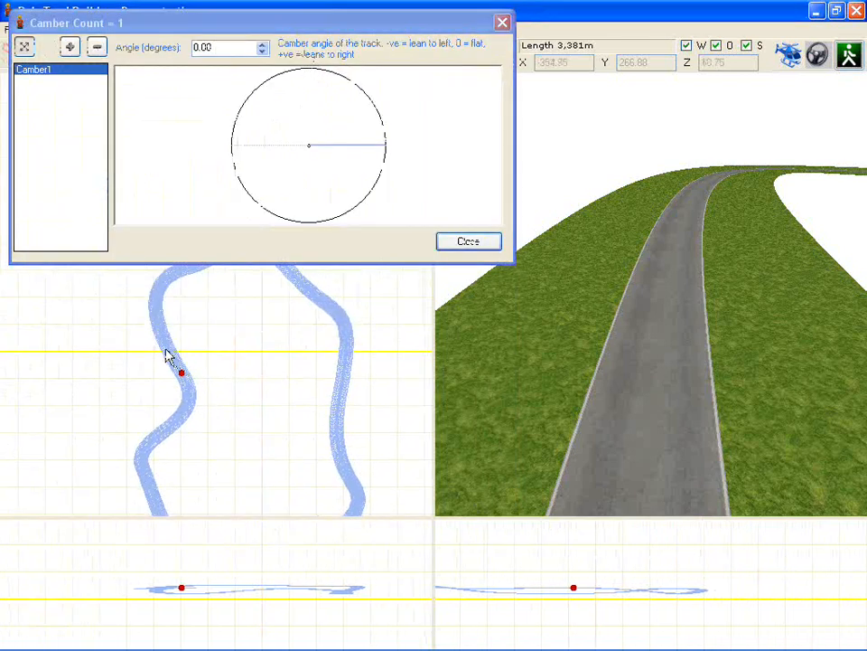
scroll(166, 347, up, 2)
drag(167, 345, 209, 435)
click(70, 47)
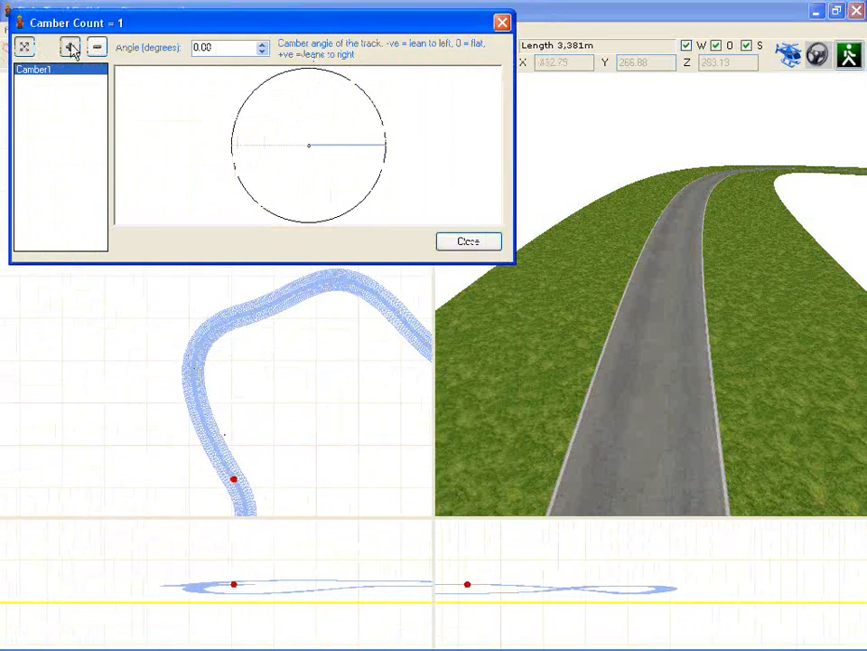
click(202, 356)
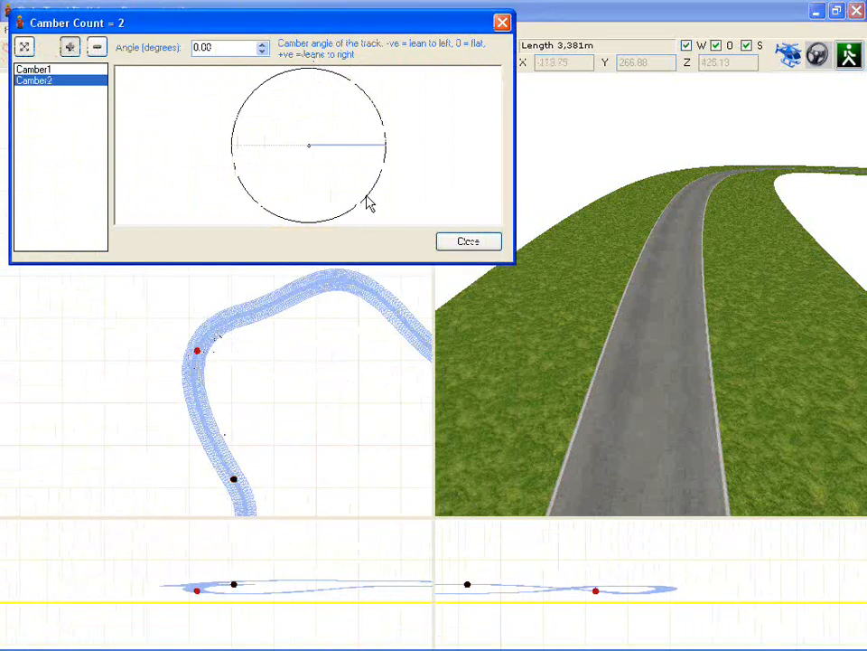
mouse_move(368, 202)
mouse_down()
mouse_move(408, 201)
mouse_move(393, 215)
mouse_move(457, 152)
mouse_move(436, 209)
mouse_move(459, 163)
mouse_up()
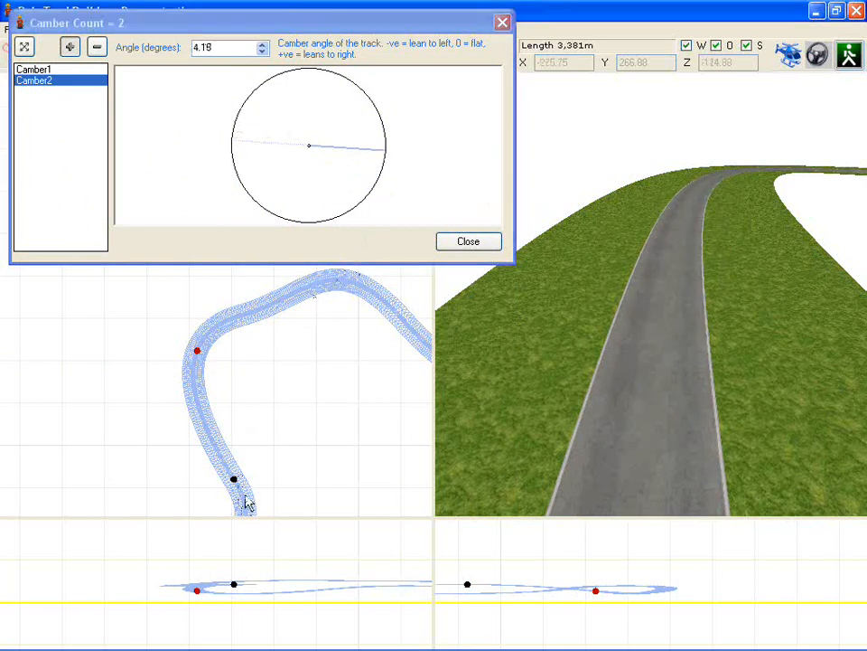
click(487, 242)
Open the Surface1 cross-section and show the road in a full-window 3D view with its wireframe displayed
click(256, 56)
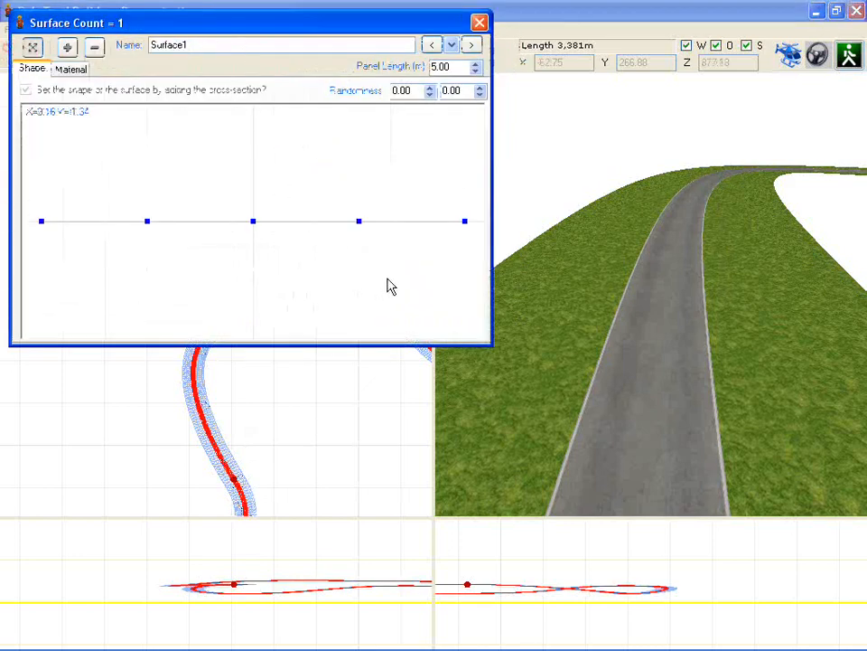
scroll(599, 384, down, 1)
right_drag(647, 382, 689, 330)
right_drag(685, 409, 566, 426)
key(F6)
key(F5)
key(w)
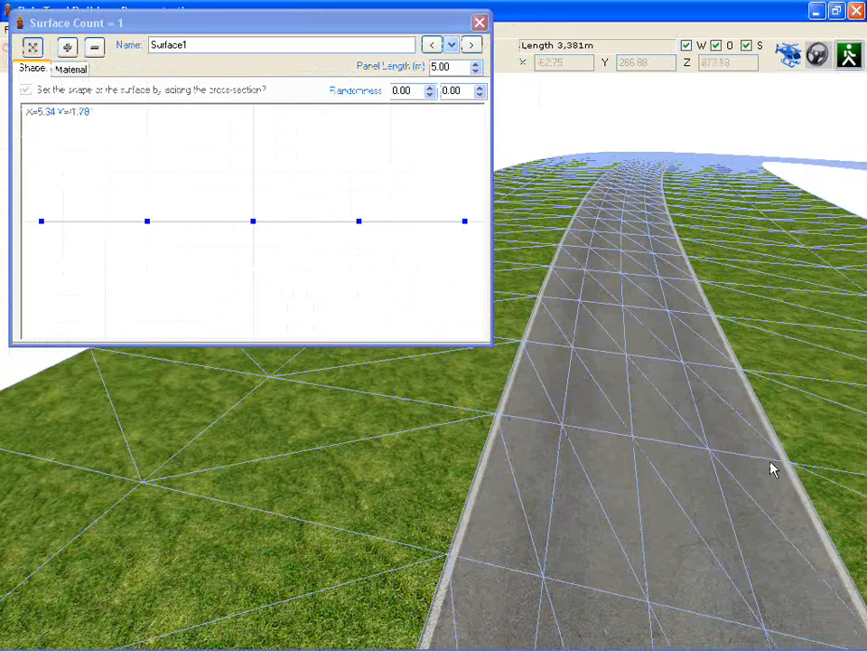
Raise the three inner points of Surface1's cross-section slightly above the outer points
drag(118, 186, 407, 267)
mouse_move(356, 214)
mouse_down()
mouse_move(355, 273)
mouse_move(355, 205)
mouse_up()
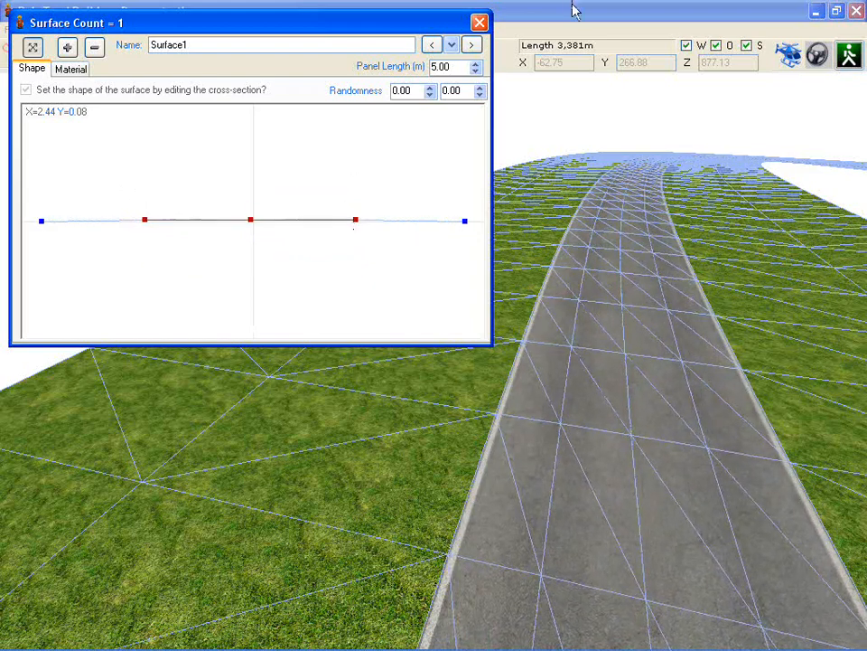
click(482, 23)
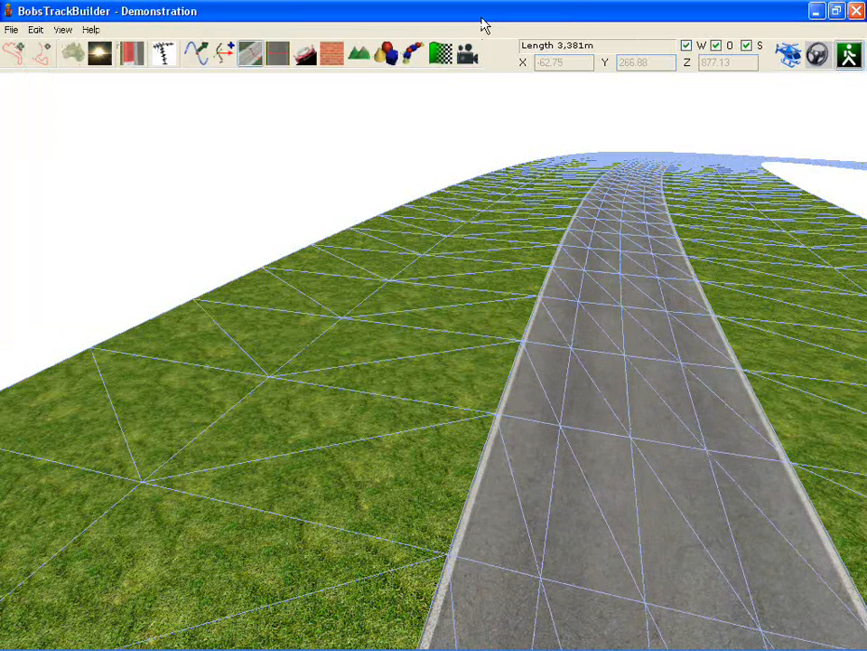
Delete all Left and Right terrain sections so only the road surface remains
click(359, 54)
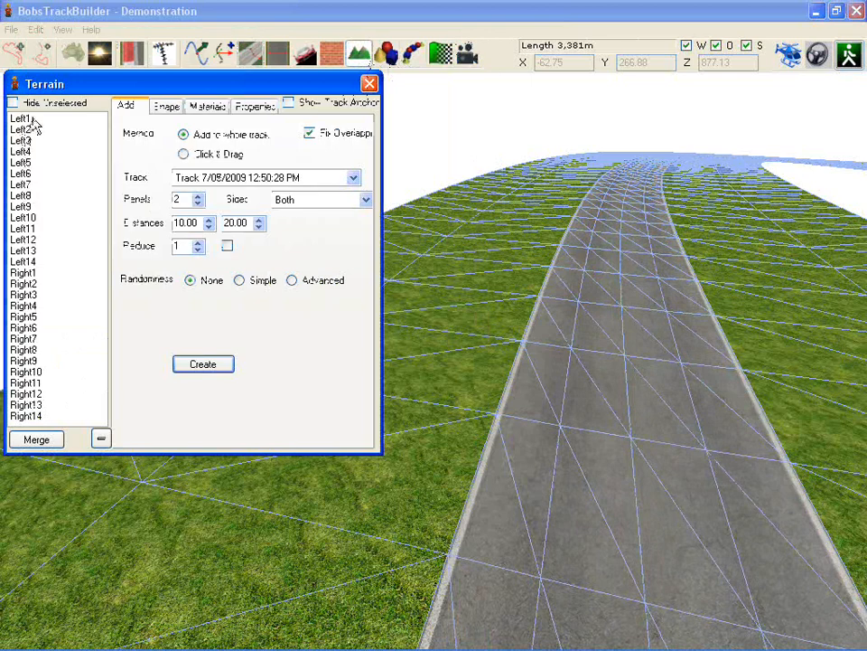
drag(33, 126, 77, 569)
click(101, 439)
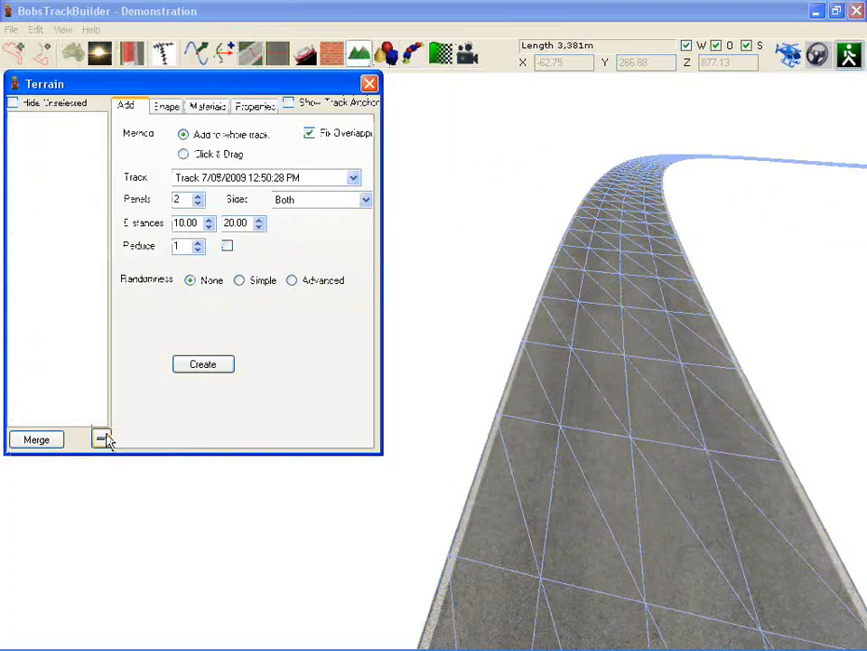
click(370, 84)
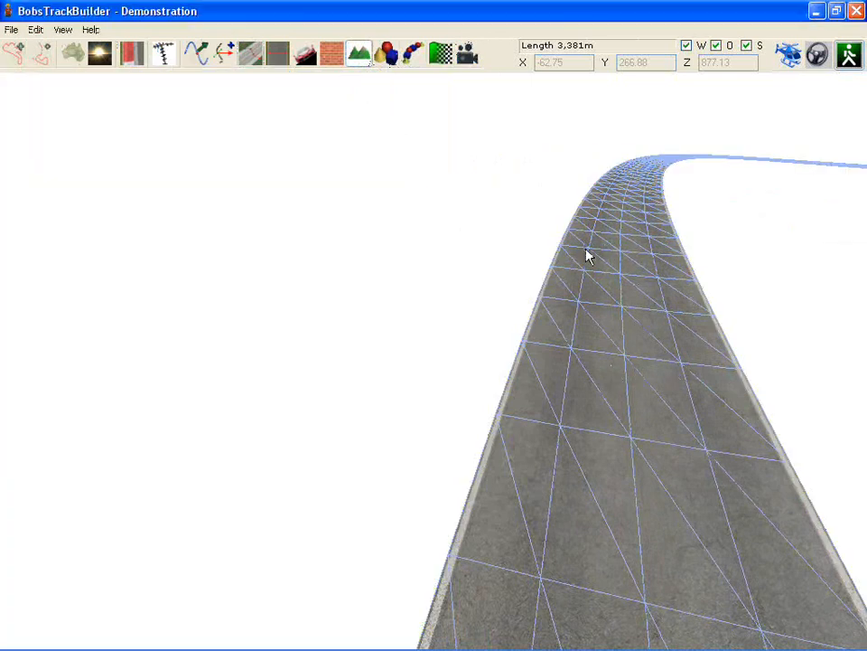
Readjust the three inner cross-section points of Surface1 to a slight crown and hide the wireframe
click(269, 56)
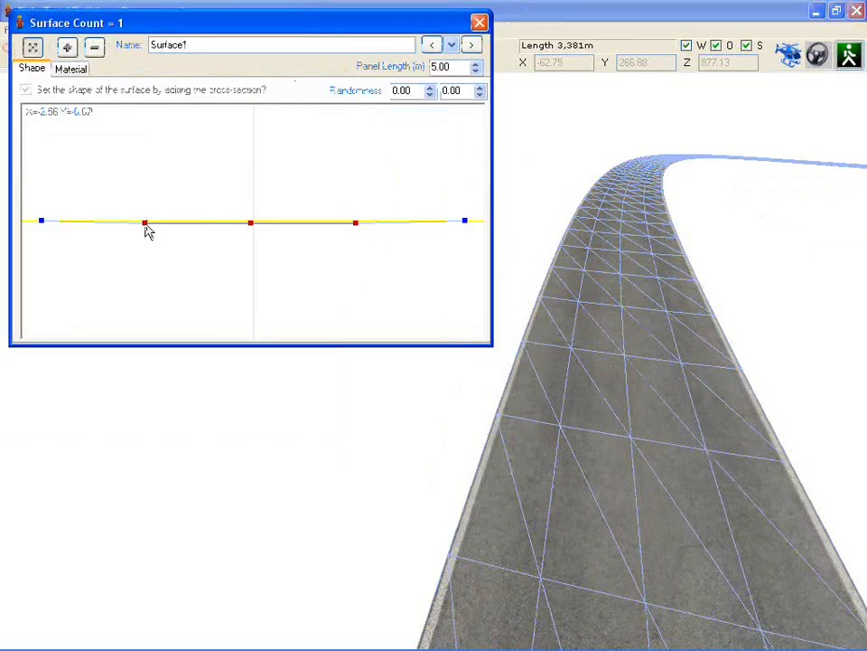
mouse_move(142, 221)
mouse_down()
mouse_move(147, 161)
mouse_move(140, 219)
mouse_up()
key(w)
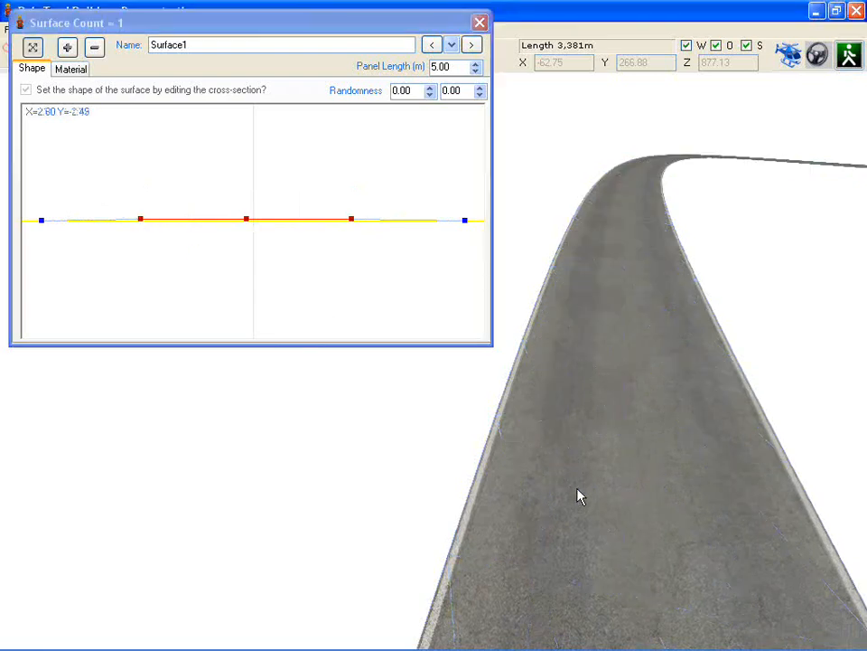
Add two closely spaced surface points on the track's left side, just above the start point, in plan view
key(space)
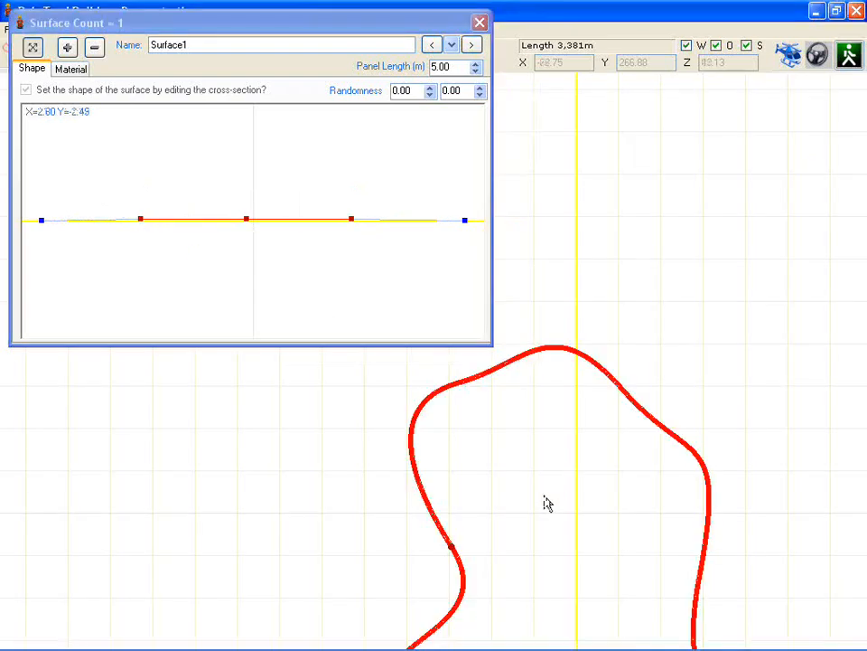
scroll(544, 495, down, 2)
right_drag(539, 512, 583, 405)
right_drag(520, 389, 580, 411)
scroll(581, 410, up, 5)
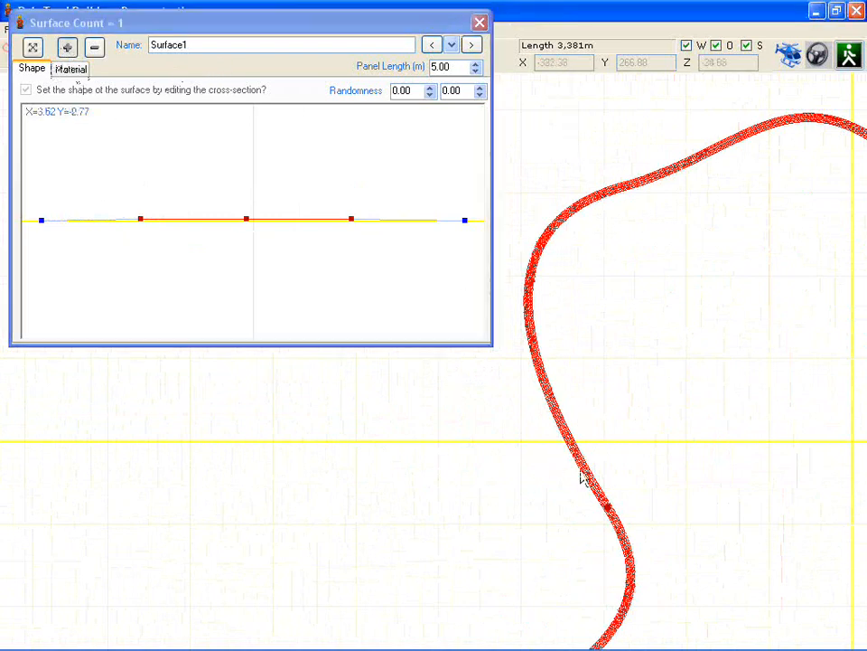
click(602, 500)
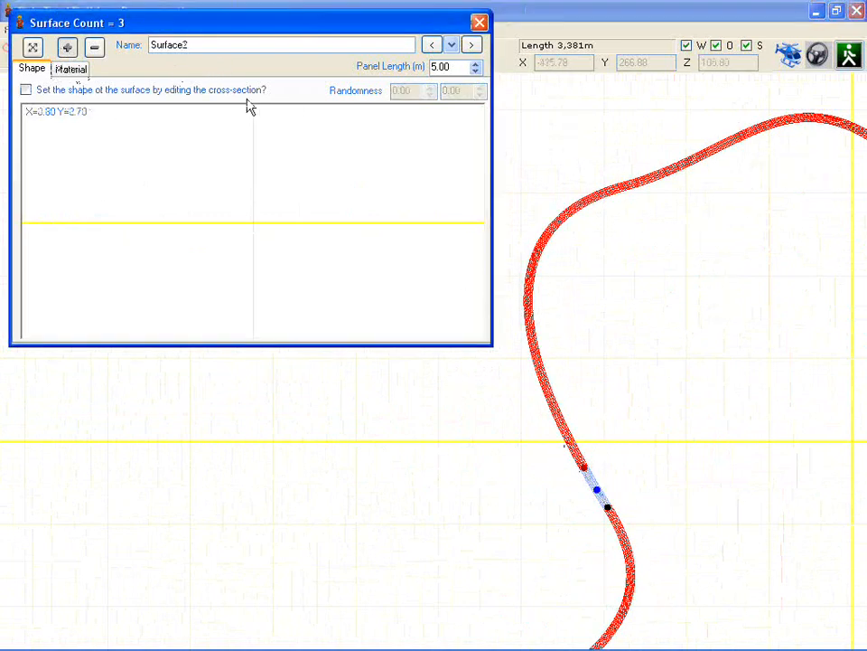
Enable setting the surface shape by cross-section for both newly added surface points
click(108, 90)
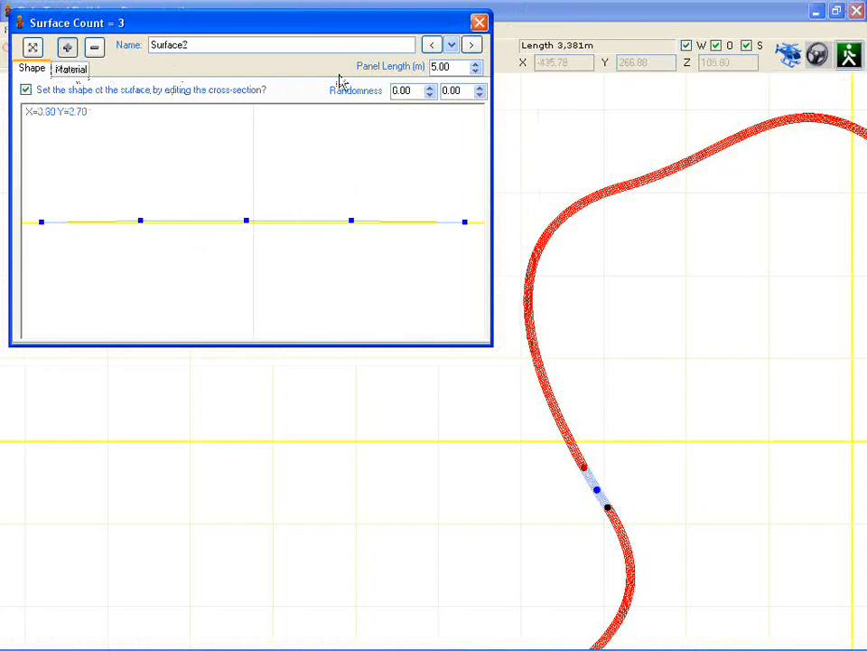
click(431, 45)
click(203, 91)
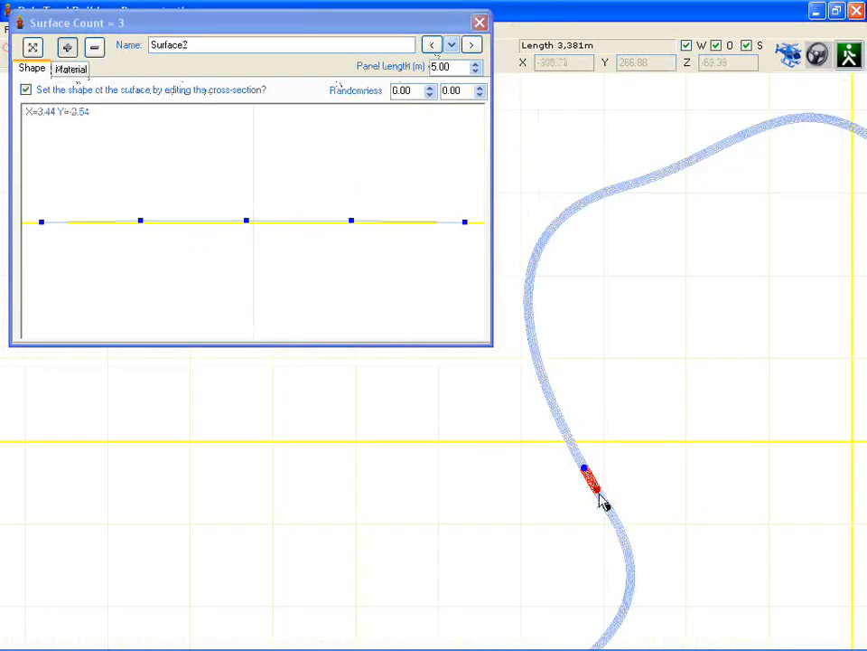
Try the three inner points of Surface2's cross-section as a dip in the 3D view, and raise them above the outer points instead
key(F5)
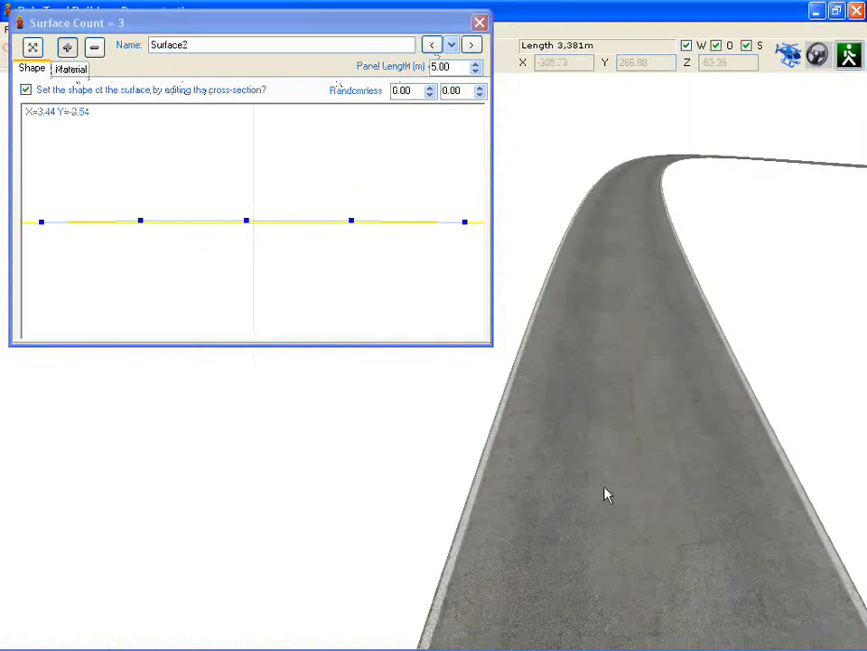
drag(120, 180, 382, 260)
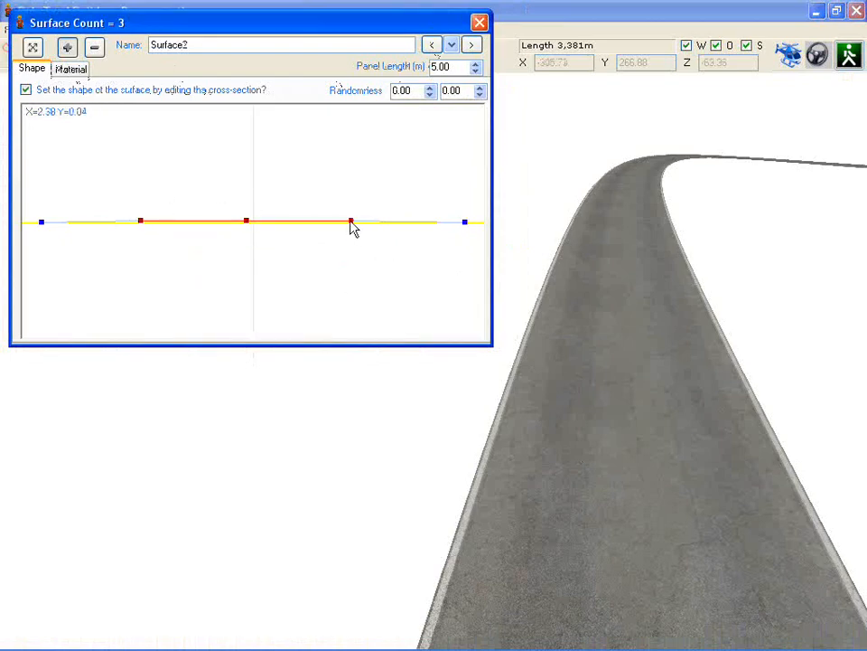
drag(344, 202, 353, 262)
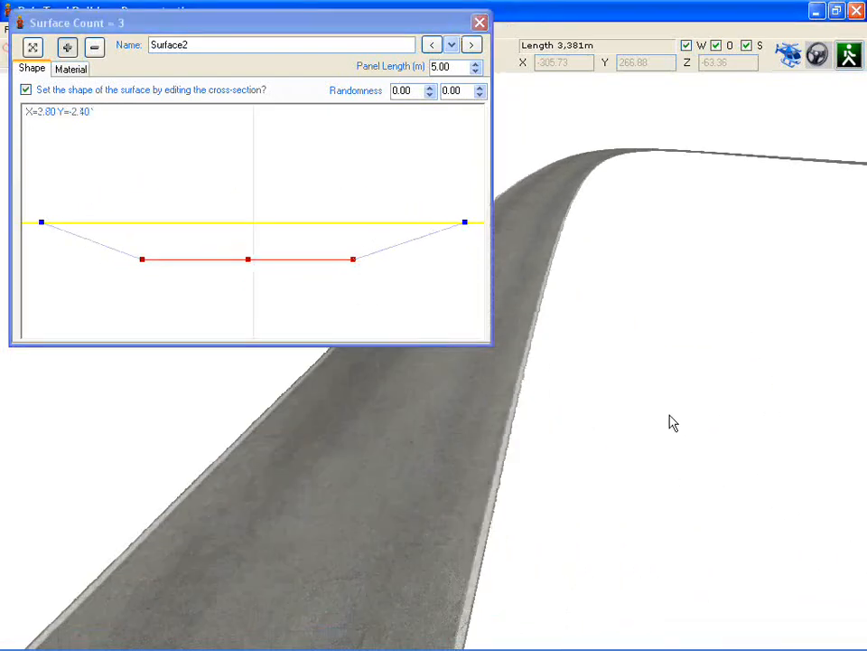
mouse_move(670, 416)
right_down()
mouse_move(715, 434)
mouse_move(660, 431)
right_up()
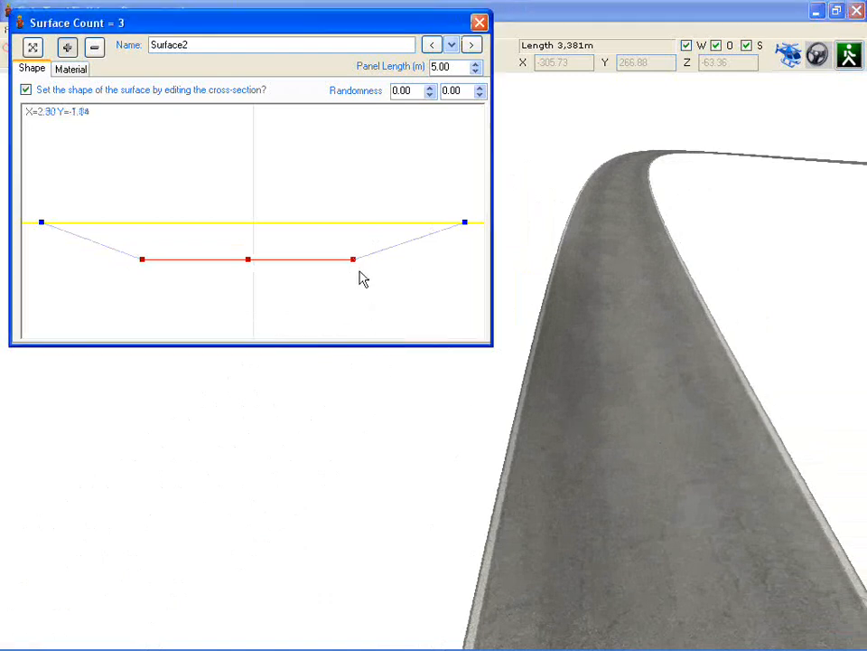
drag(354, 264, 344, 182)
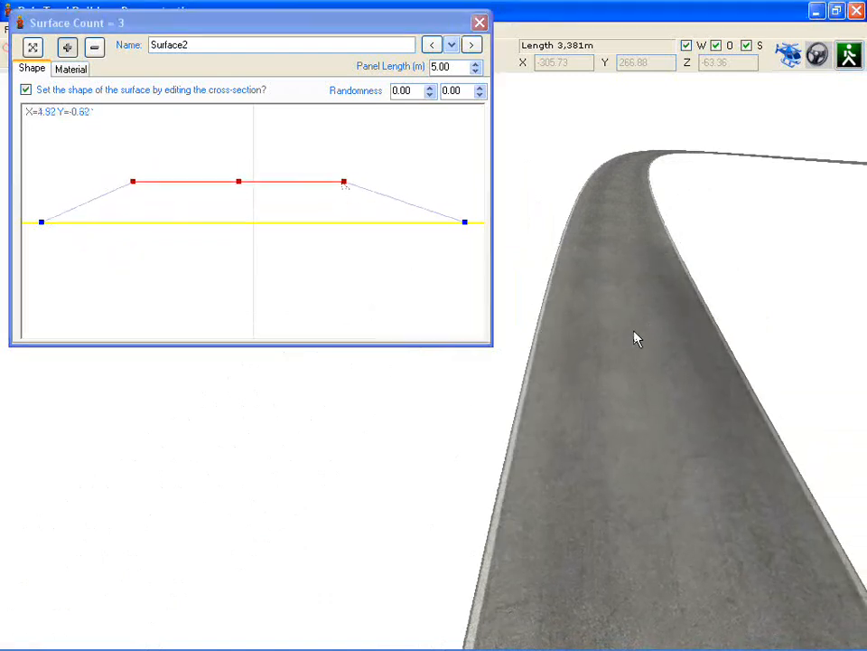
Slope Surface2's cross-section down to the right by lowering the centre, inner-right and outer-right points individually
drag(242, 190, 236, 203)
drag(348, 188, 348, 234)
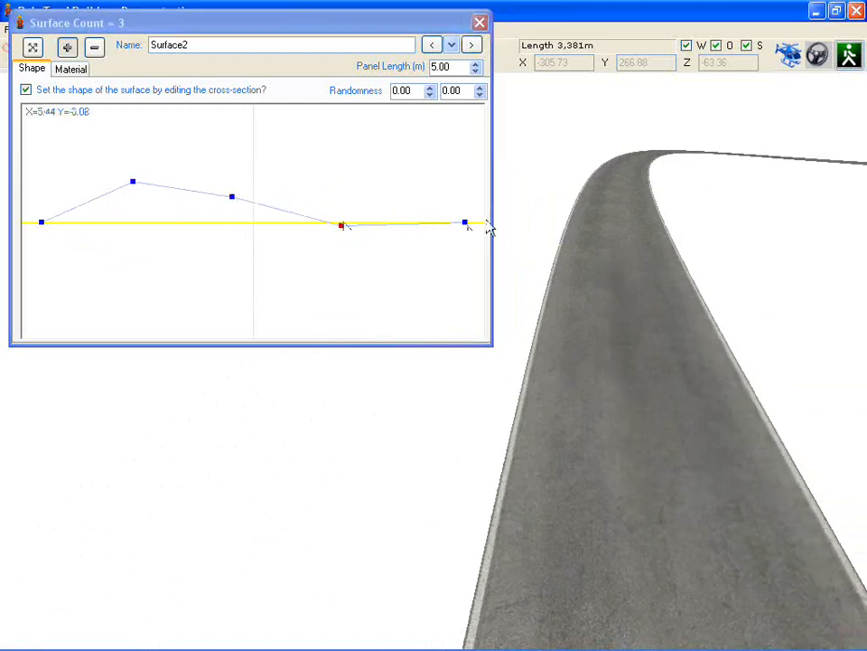
drag(464, 222, 464, 258)
drag(234, 203, 260, 225)
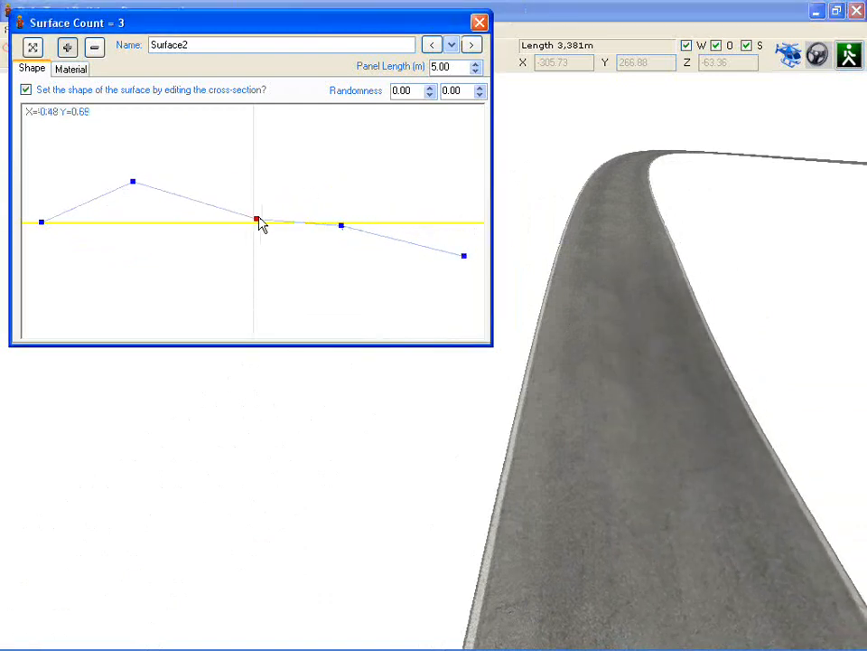
Slope Surface2's cross-section continuously down to the right by lowering the inner-left point and raising the outer-left point above it
drag(134, 188, 156, 200)
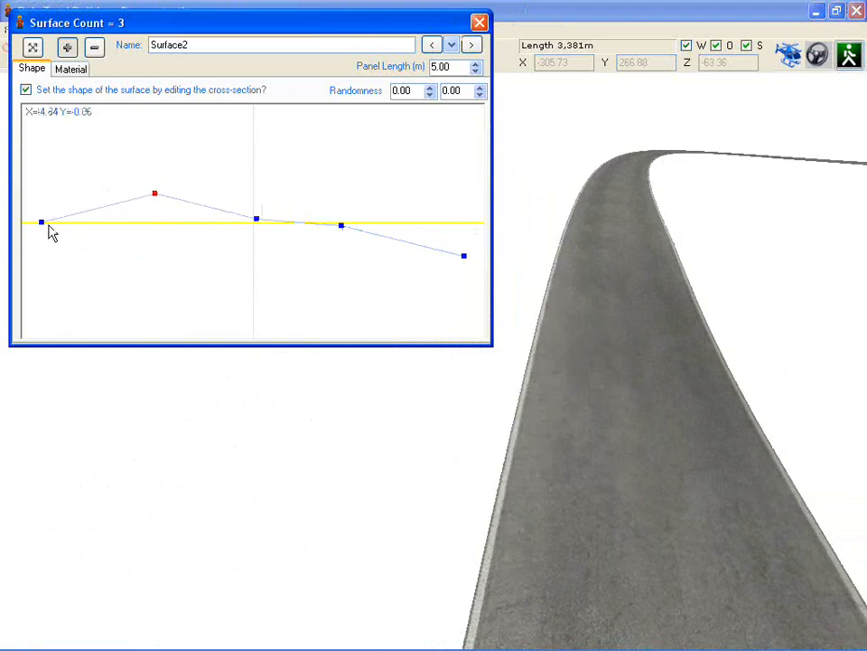
drag(45, 228, 83, 173)
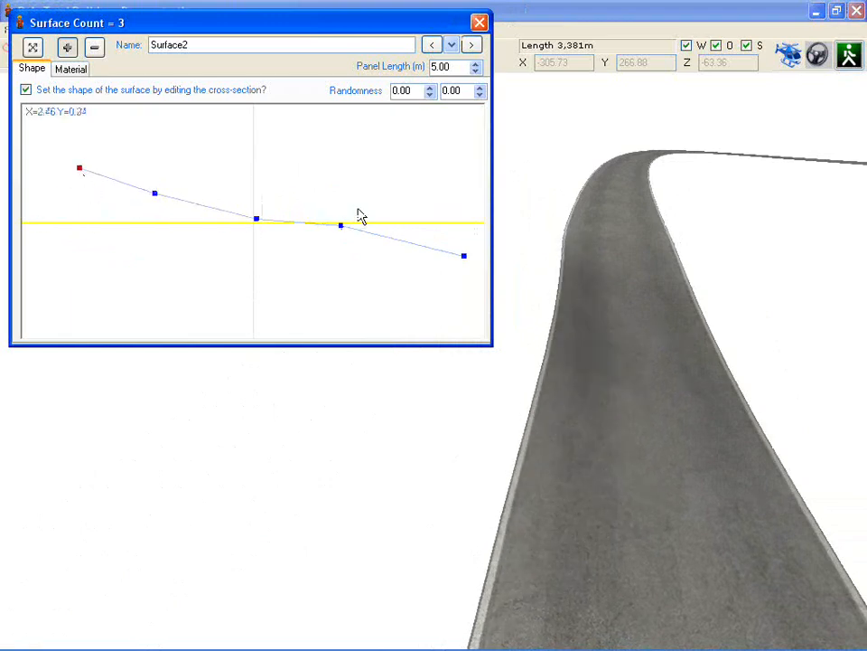
middle_drag(642, 373, 617, 345)
click(463, 246)
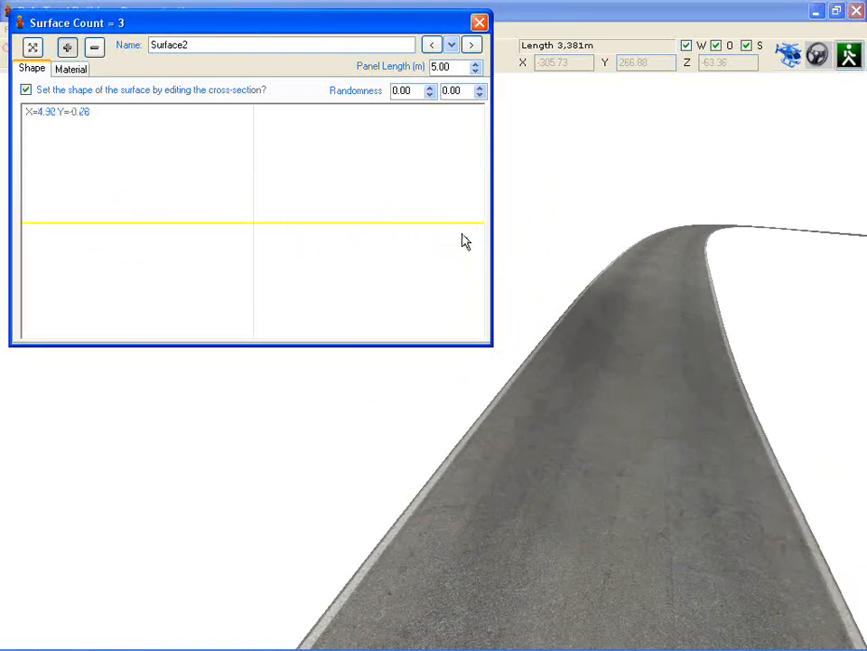
Flatten Surface2's cross-section by bringing both outer points and the inner-left point level with the yellow baseline
drag(468, 257, 465, 226)
drag(81, 174, 68, 229)
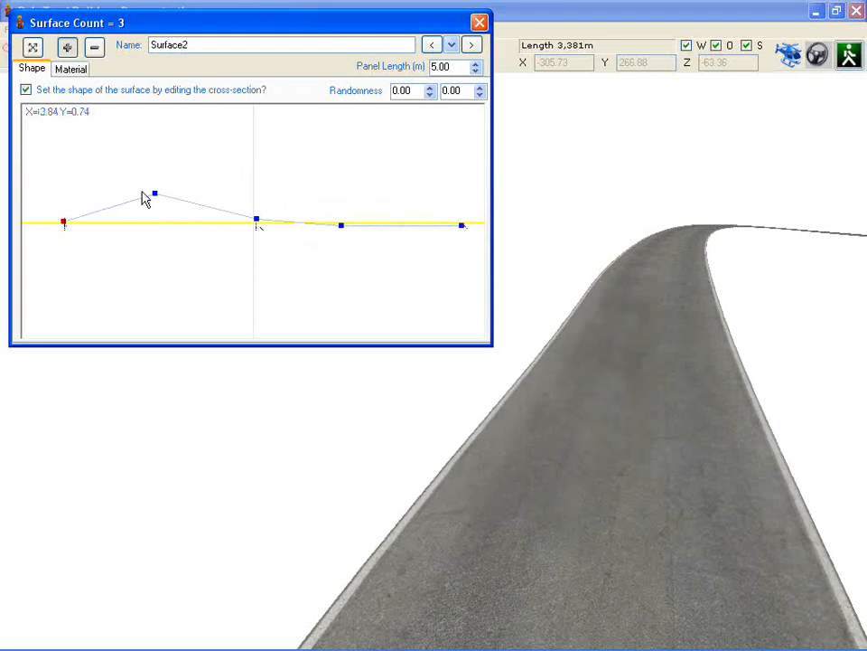
drag(156, 194, 371, 244)
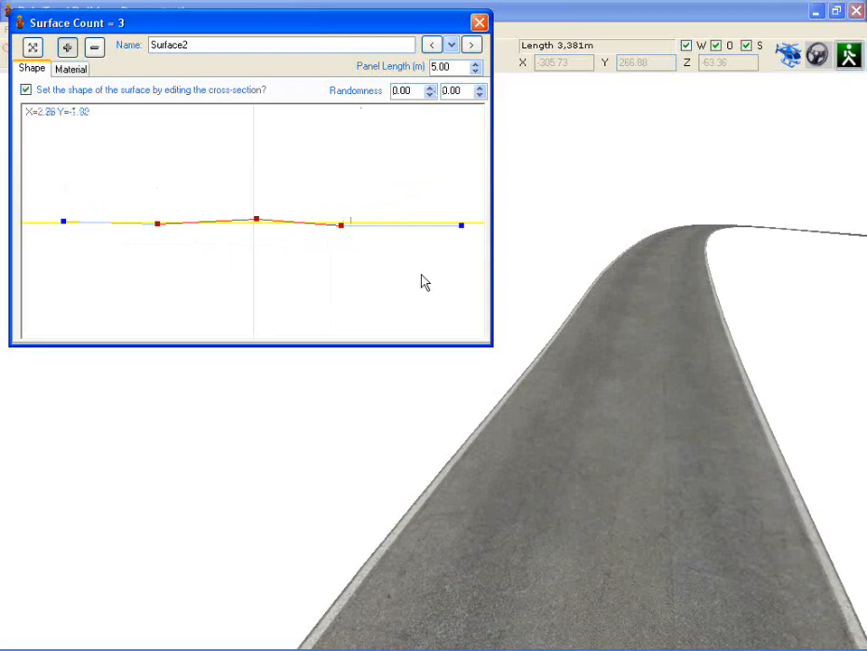
click(568, 201)
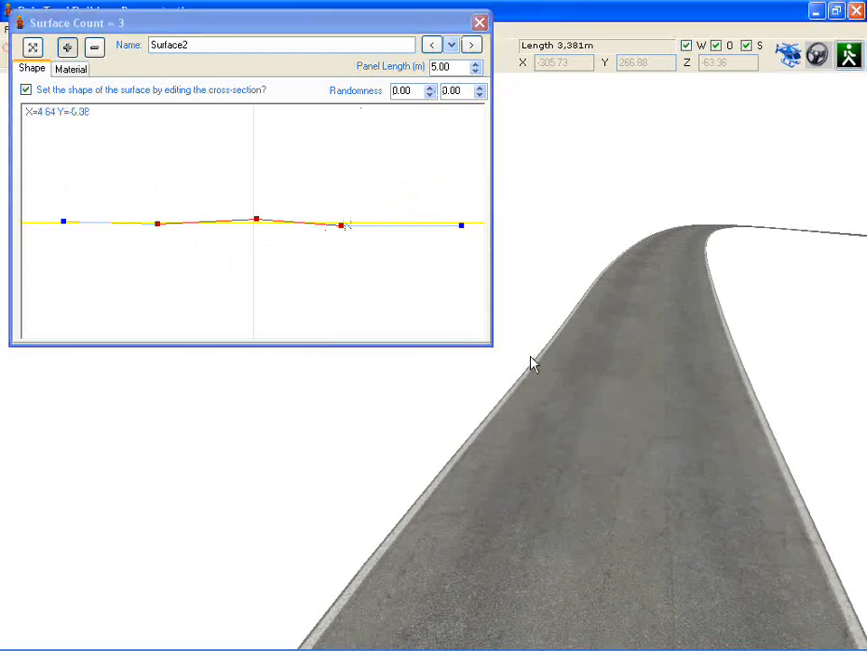
Apply the Tarmac002 material from Default > Road > Tarmac across the whole width of Surface1
click(73, 71)
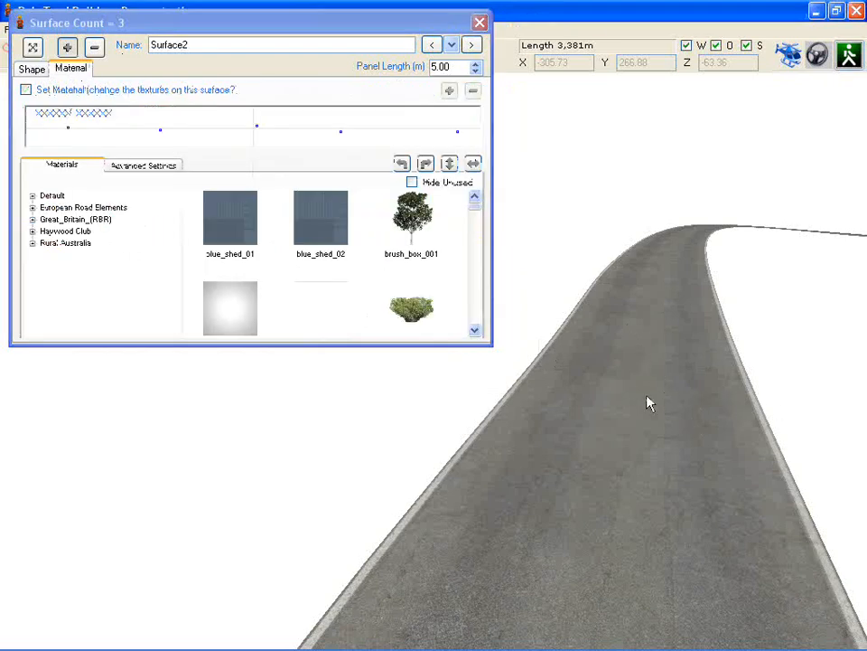
click(33, 196)
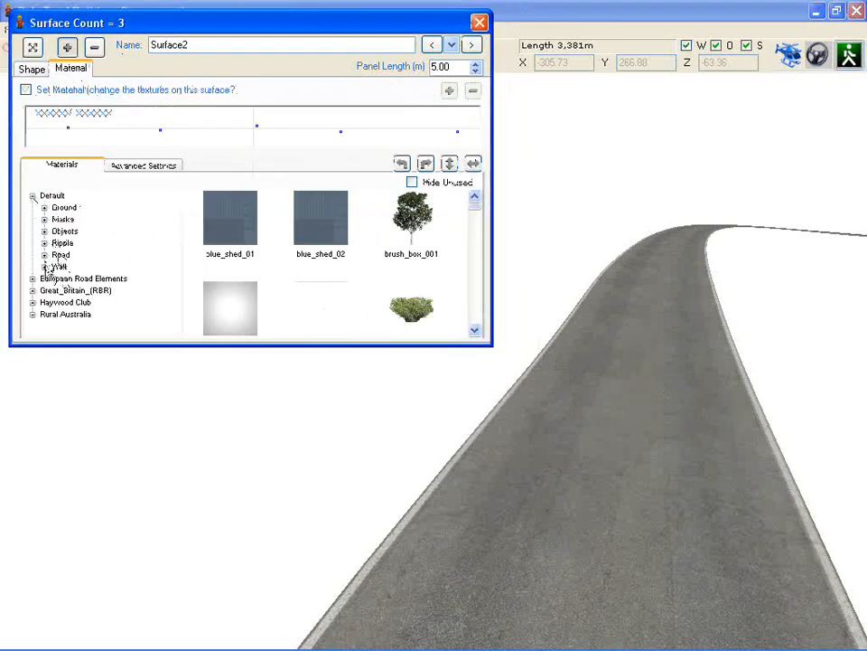
click(44, 255)
click(77, 279)
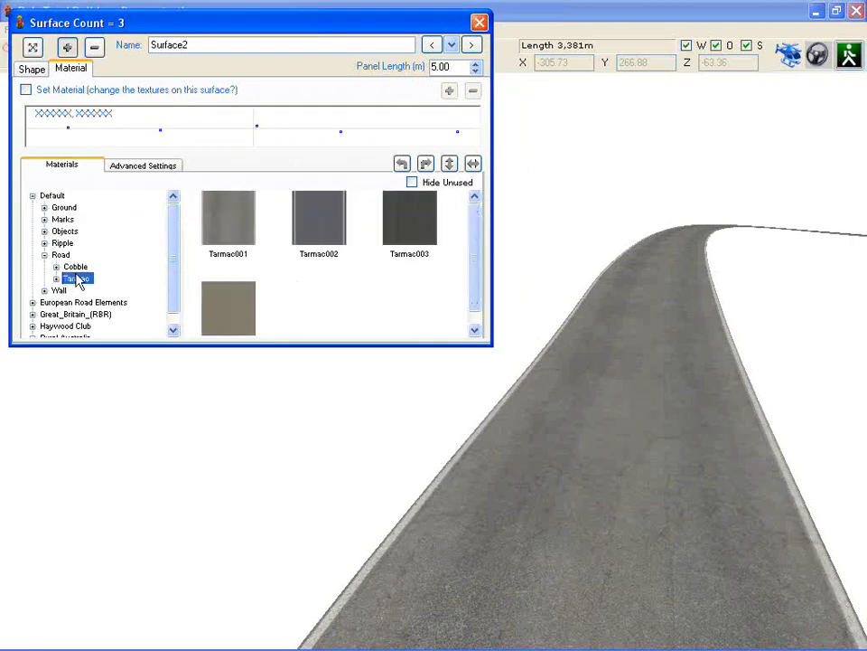
click(320, 232)
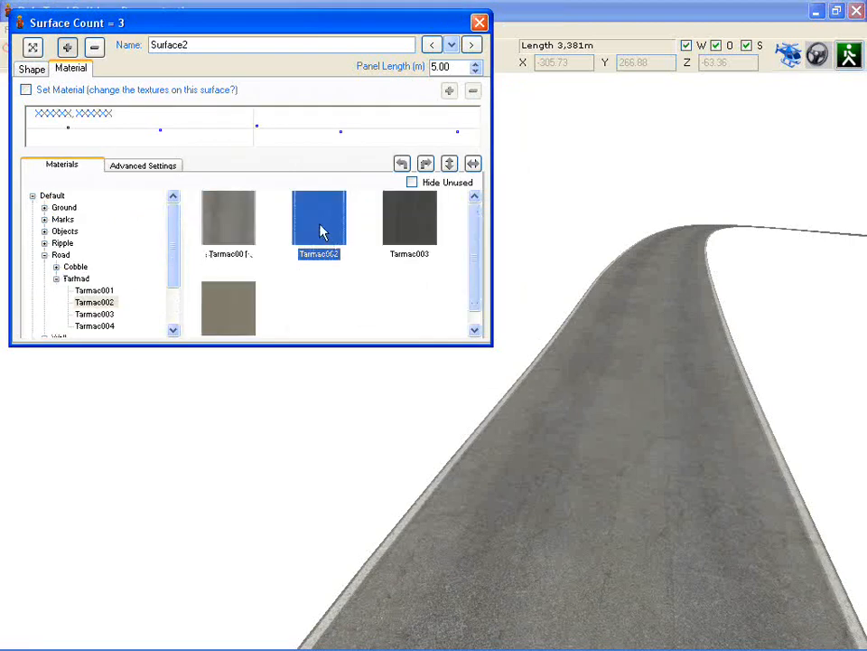
click(432, 49)
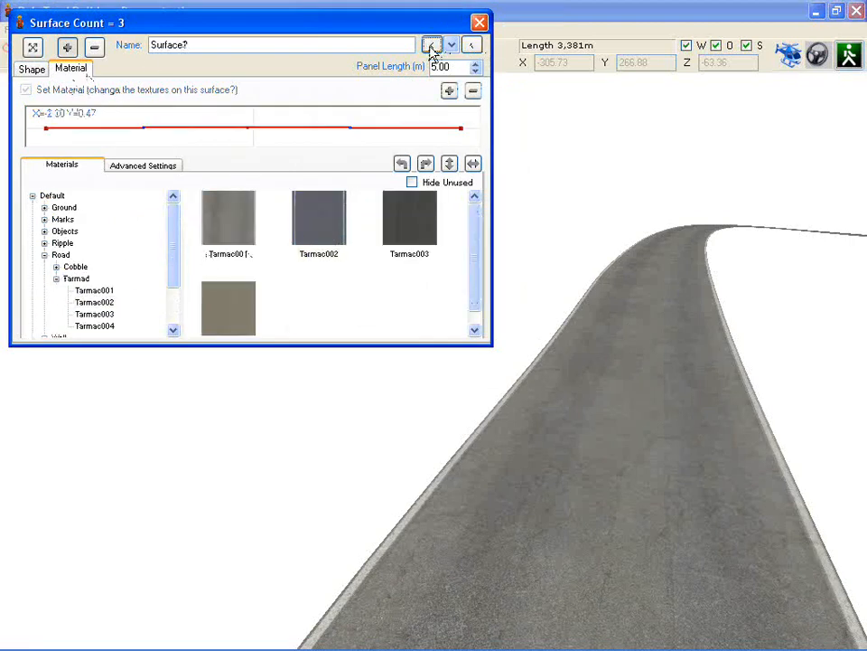
click(330, 229)
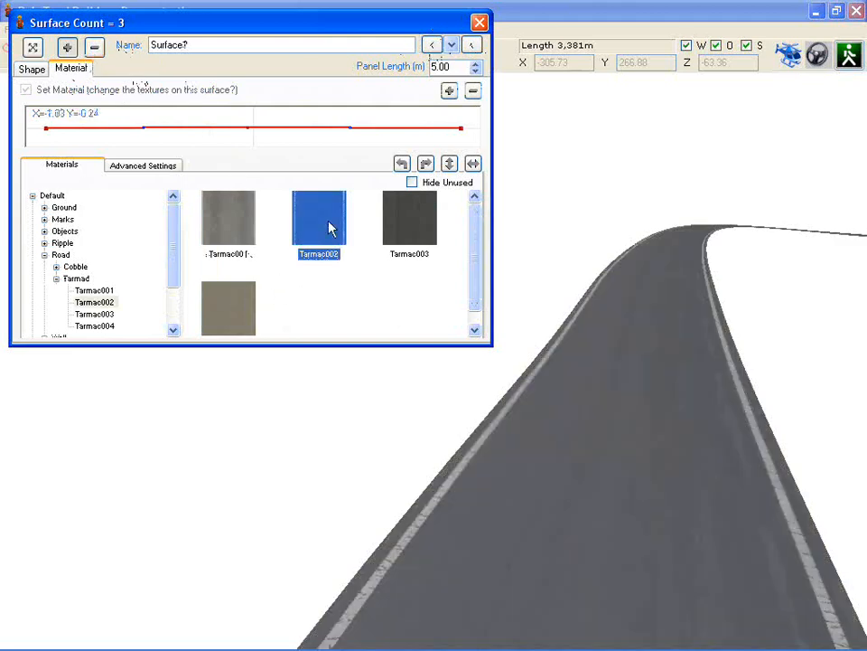
Limit Surface1's material section to the left half with Tarmac003, and add a second section with Tarmac002 on the right half
click(418, 230)
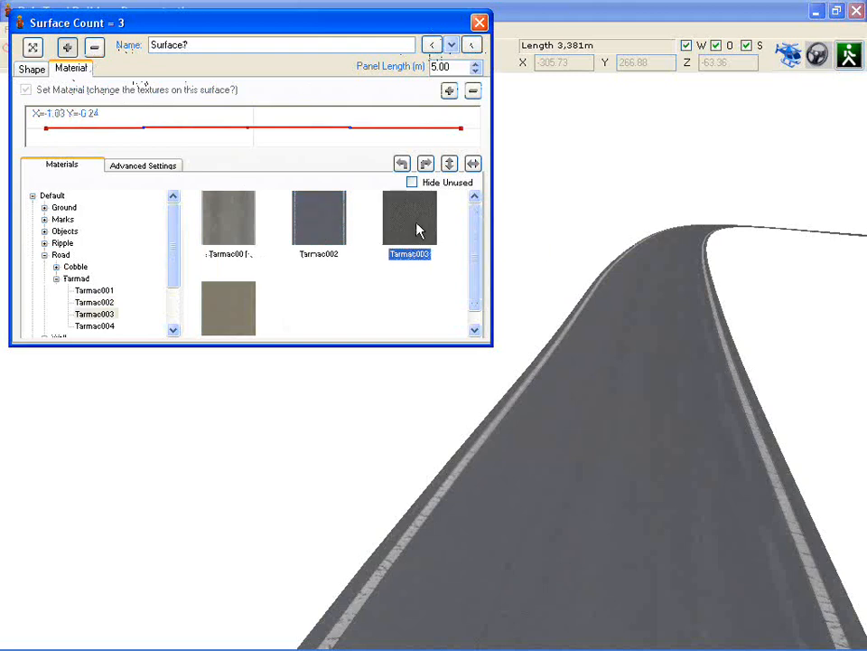
drag(459, 134, 251, 134)
click(330, 235)
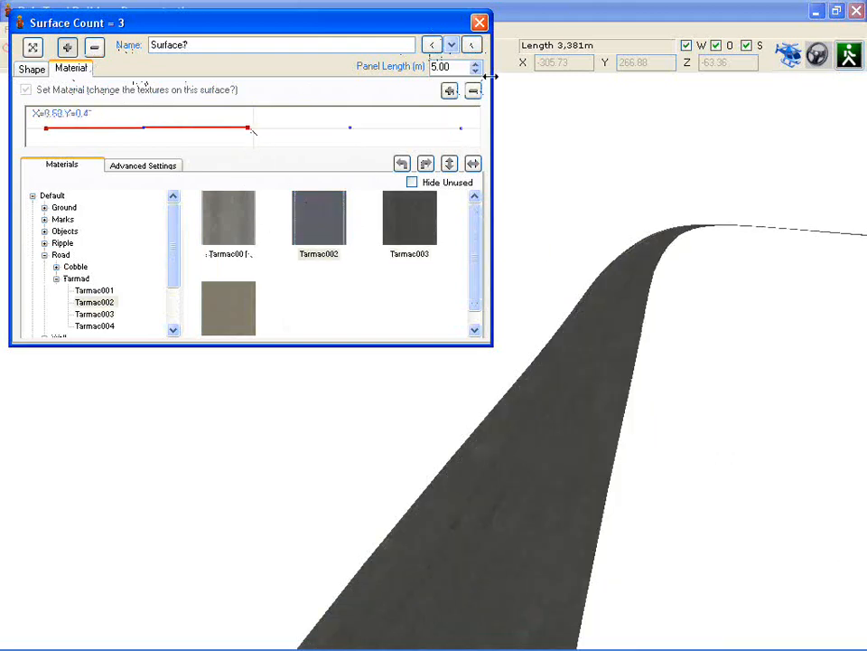
click(450, 91)
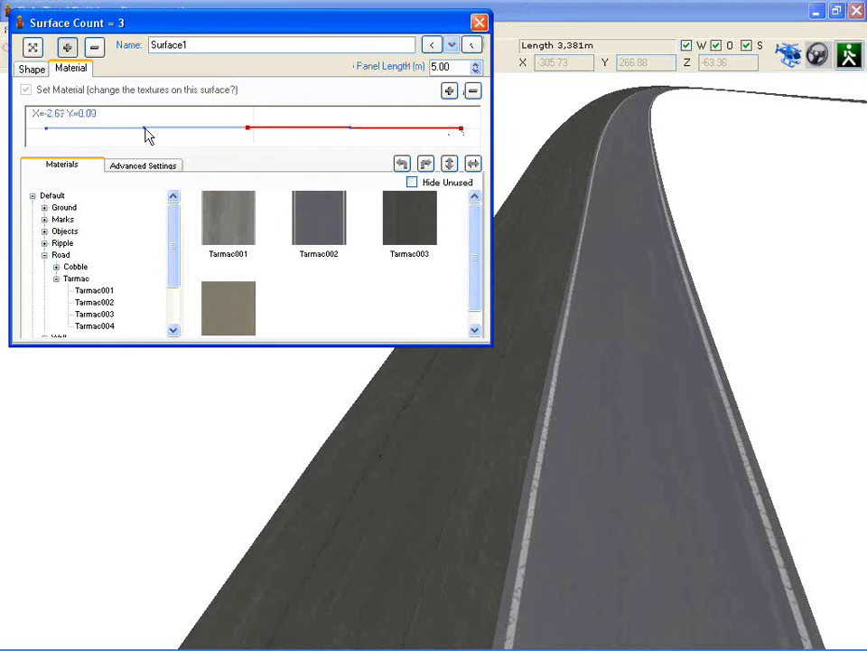
Remove Surface1's second material section, stretch the remaining one across the full width, apply Tarmac001, and close the surface settings
click(472, 92)
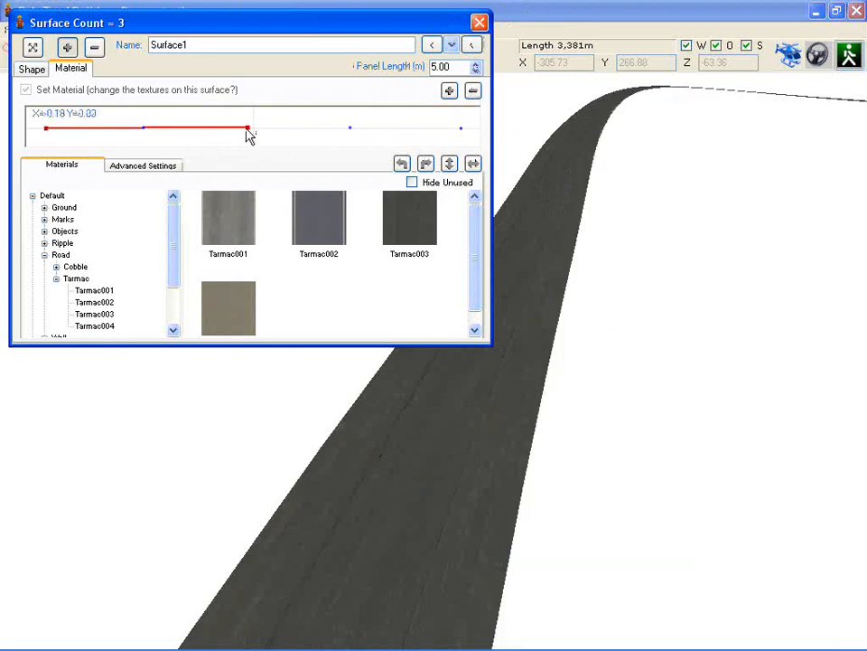
drag(250, 134, 471, 136)
click(342, 207)
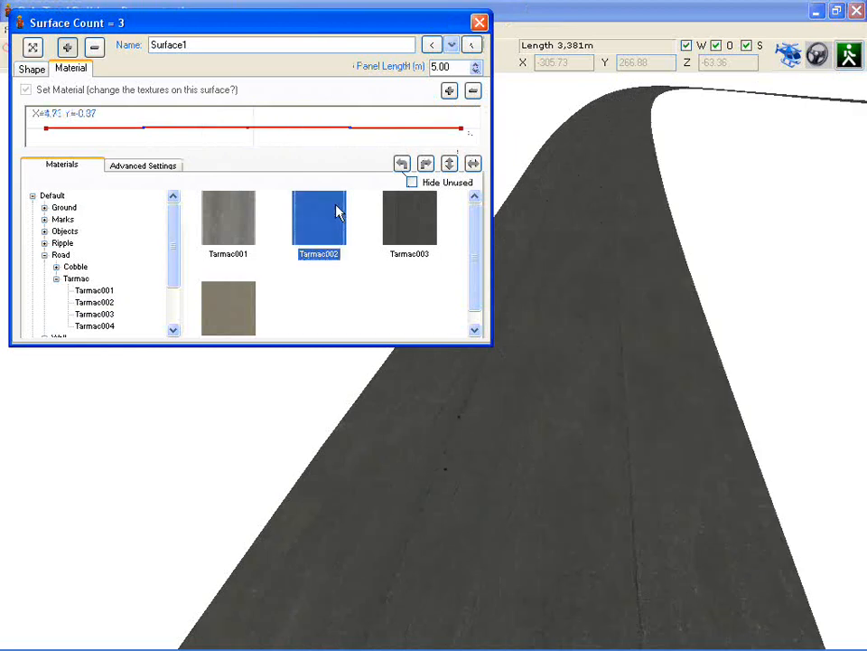
click(230, 227)
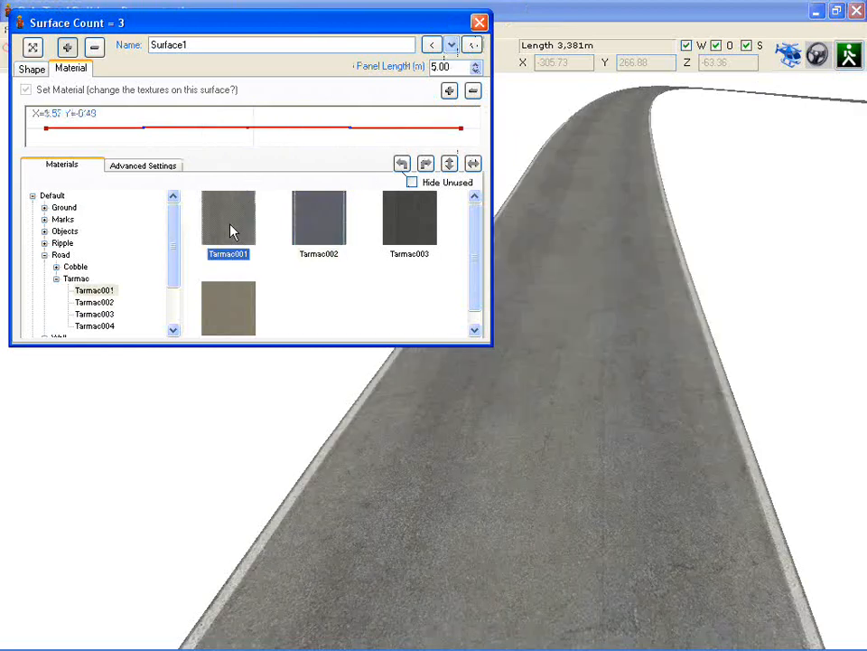
click(479, 23)
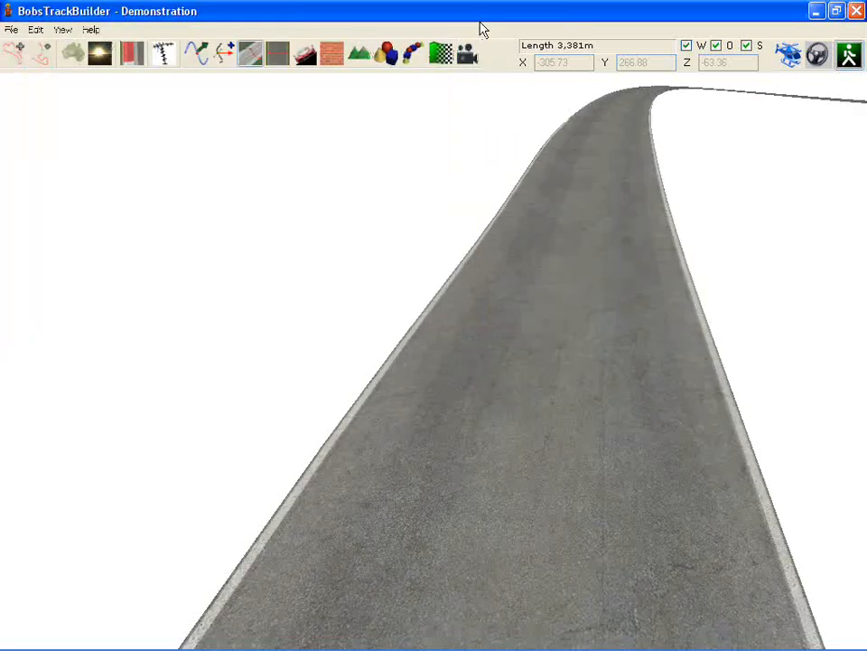
Create terrain along both sides of the whole track with 4 panels and Simple randomness
click(360, 56)
click(240, 280)
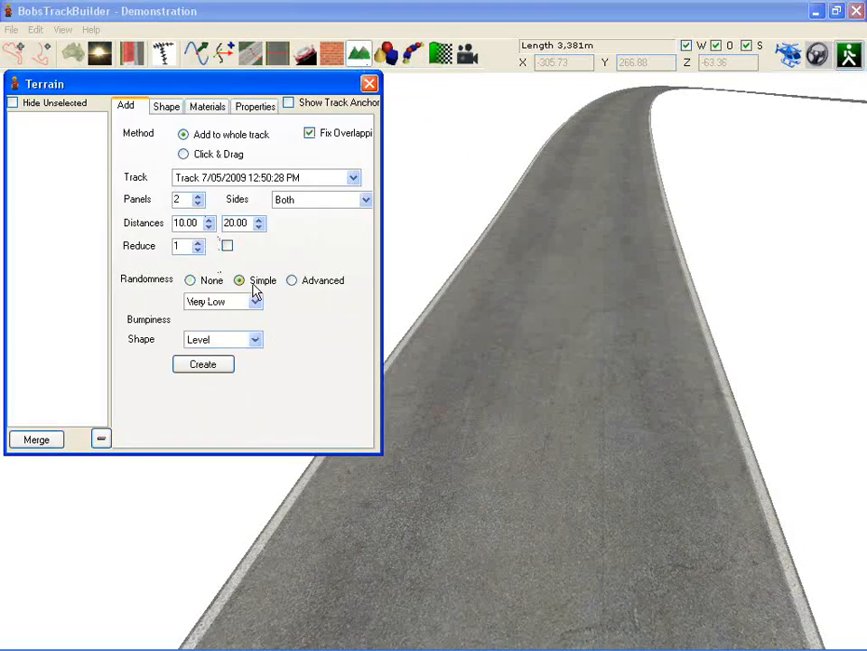
click(198, 195)
click(198, 195)
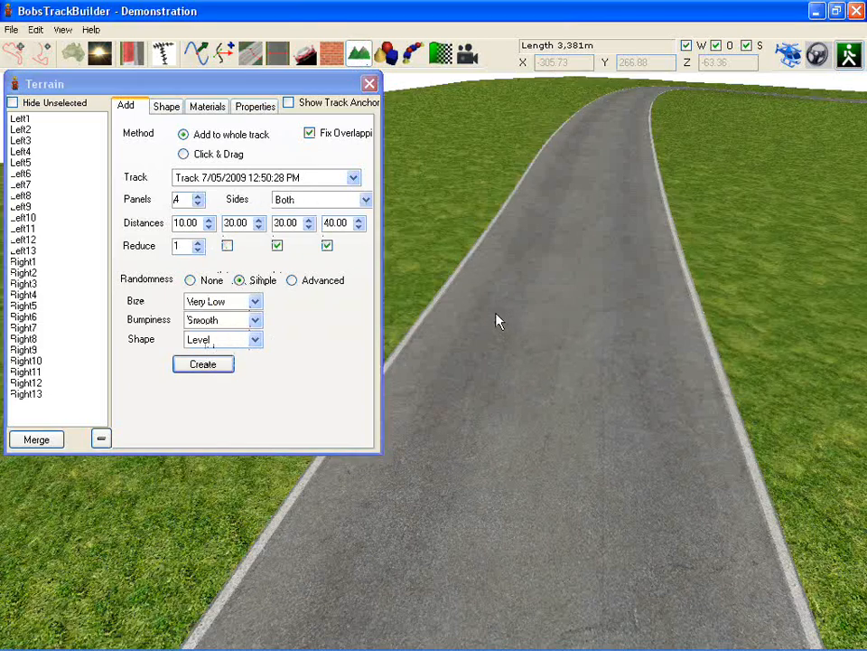
In plan view, pull the inner terrain edge toward the middle of the circuit with Reduce at 5 and Contract at 50%
key(F5)
scroll(530, 344, down, 3)
right_drag(556, 339, 473, 253)
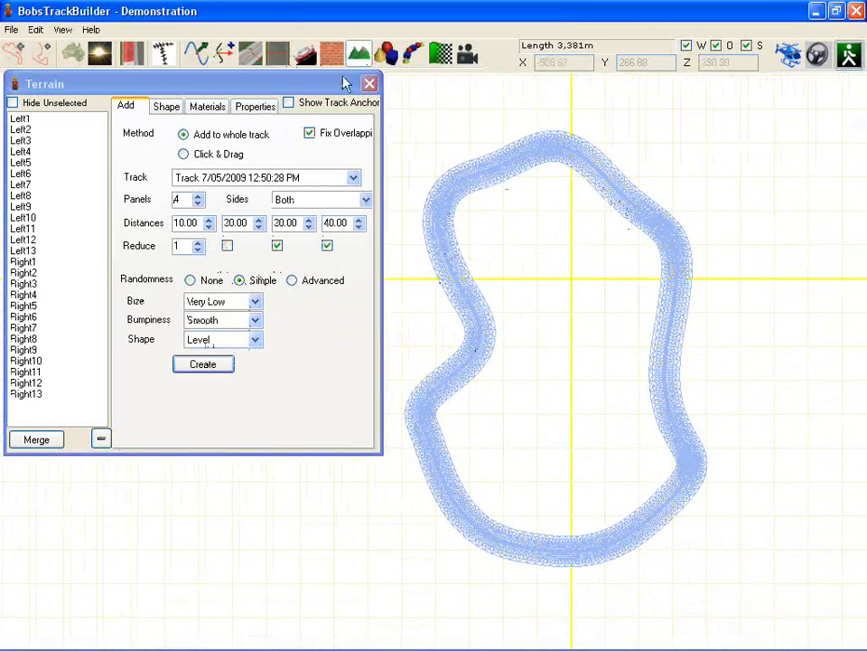
click(166, 106)
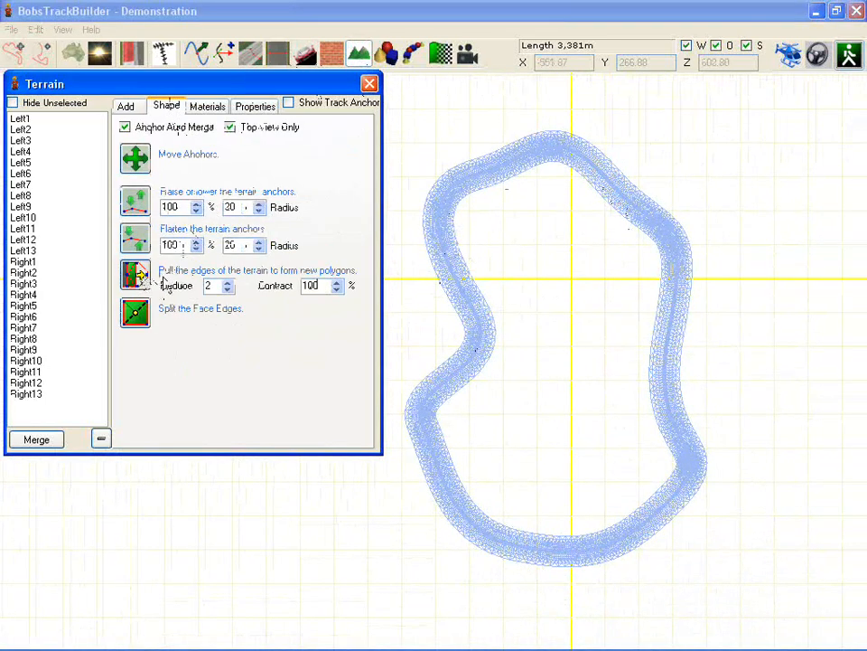
scroll(684, 261, down, 5)
click(687, 330)
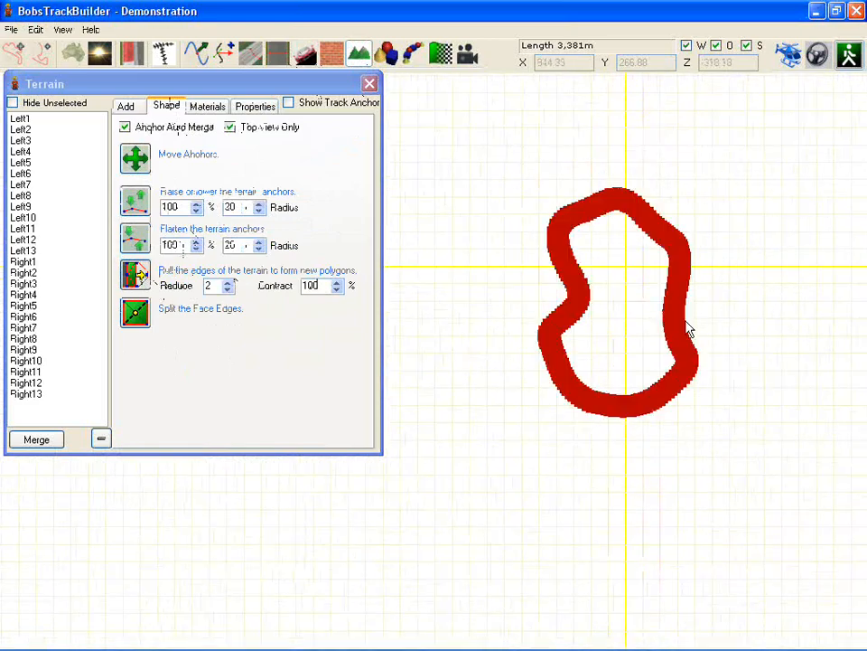
scroll(650, 317, up, 6)
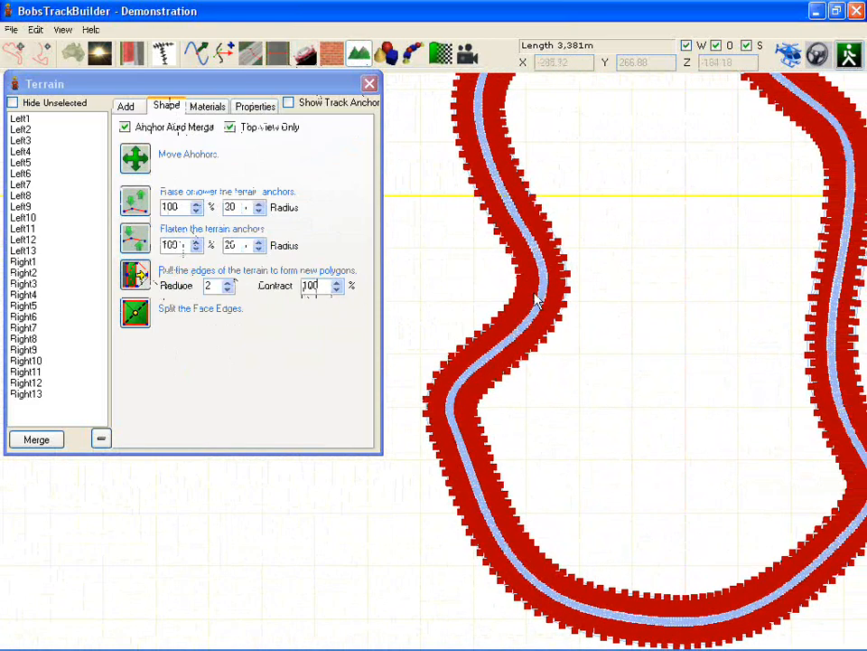
click(226, 289)
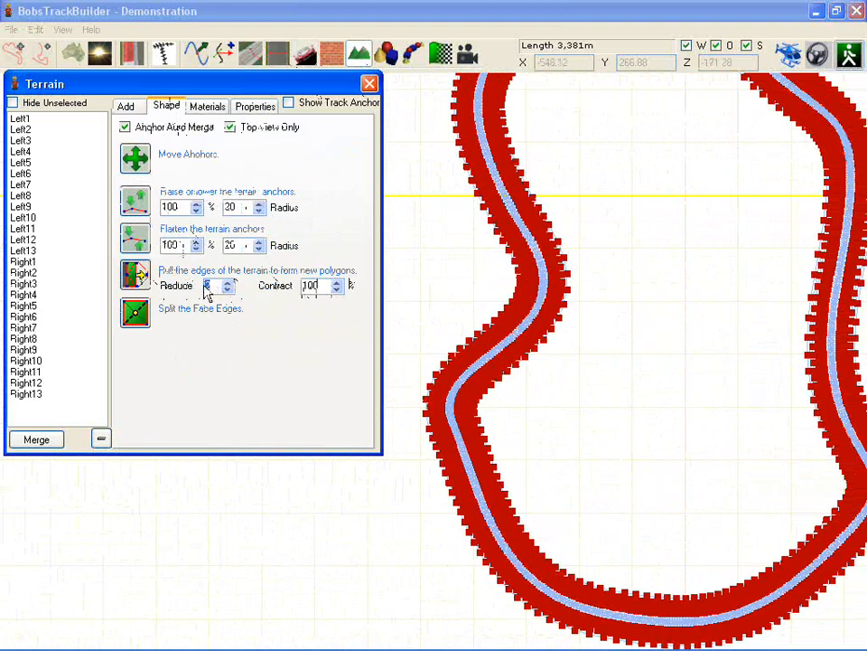
drag(318, 285, 268, 289)
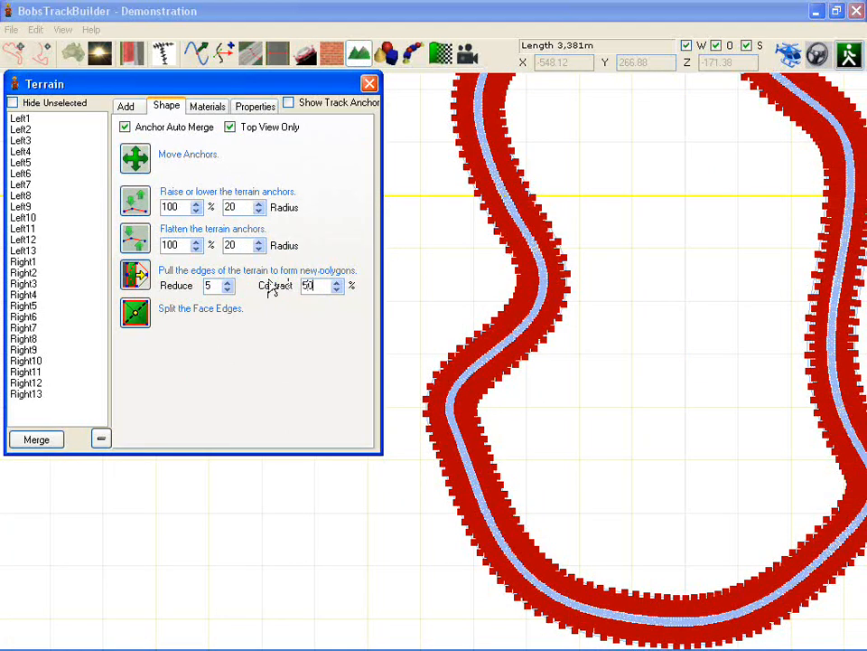
click(445, 257)
scroll(638, 269, up, 3)
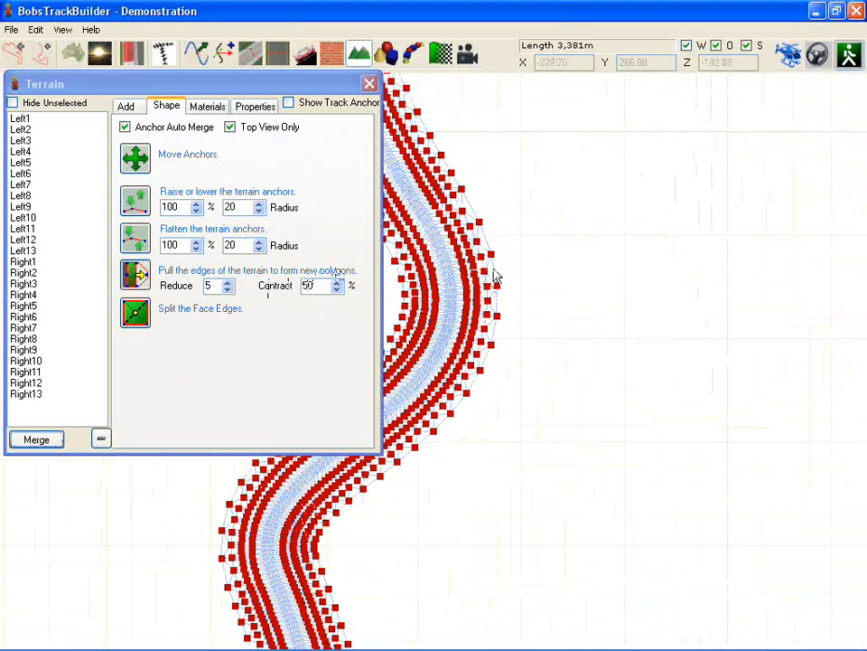
scroll(622, 258, up, 5)
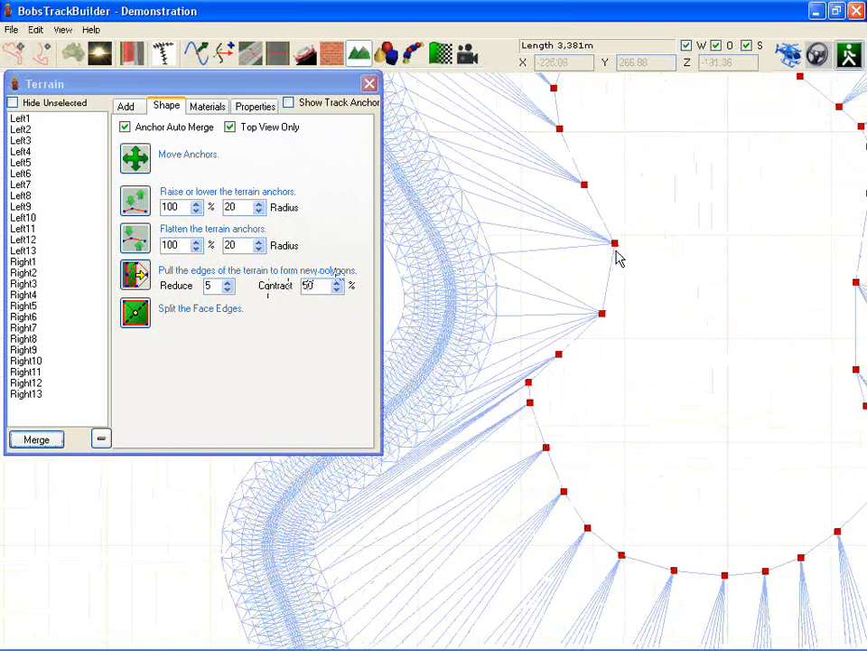
Move the whole ring of inner-edge terrain anchors slightly downward in plan view
scroll(618, 296, down, 3)
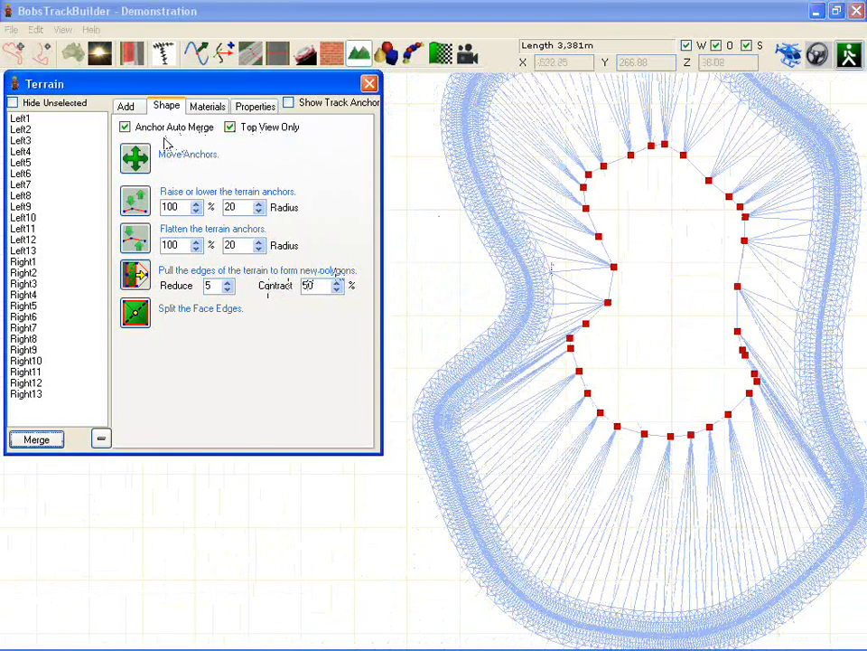
click(136, 160)
drag(606, 310, 583, 378)
click(567, 356)
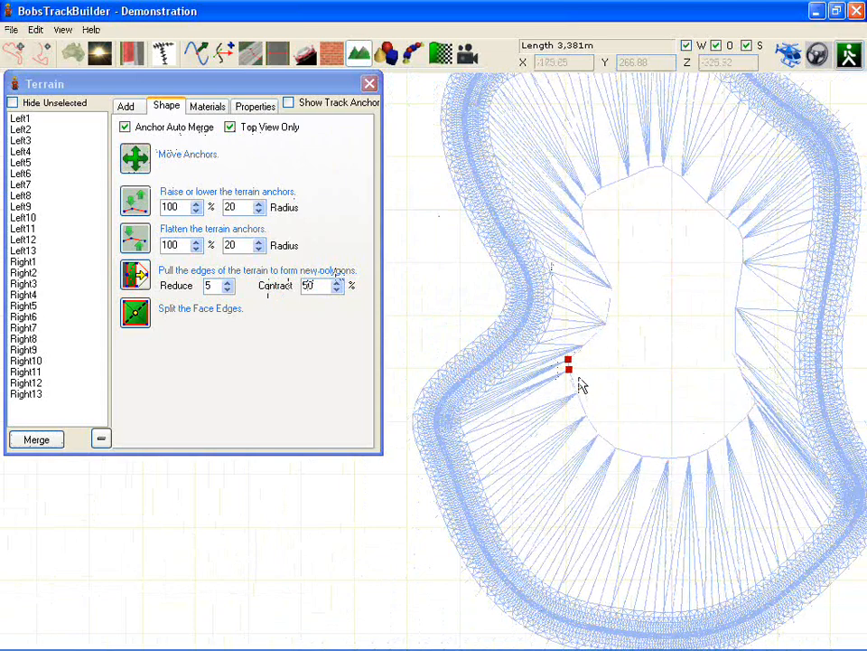
Select all anchors of the inner terrain edge, fill the hole they enclose with terrain, and inspect it in the 3D view
scroll(585, 381, down, 3)
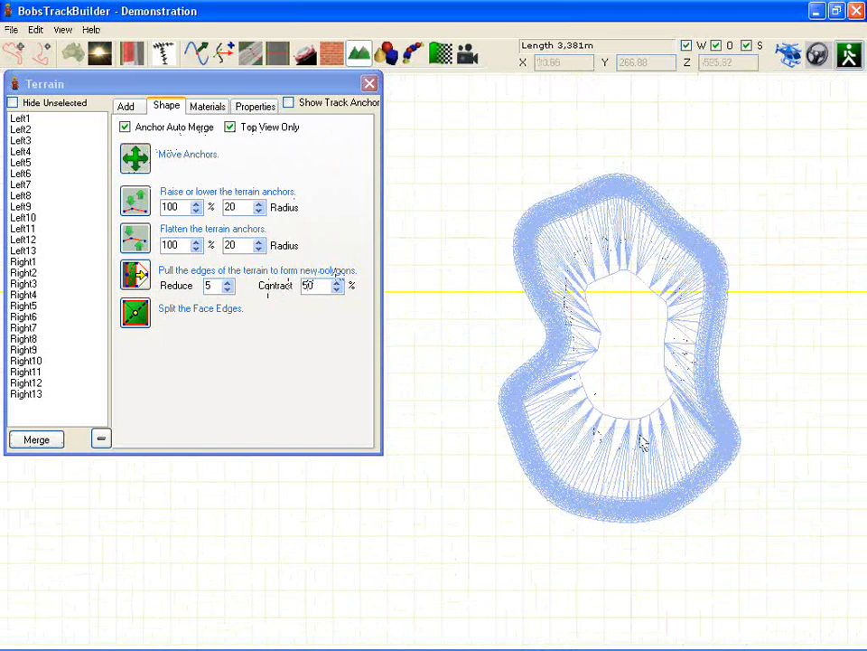
click(688, 388)
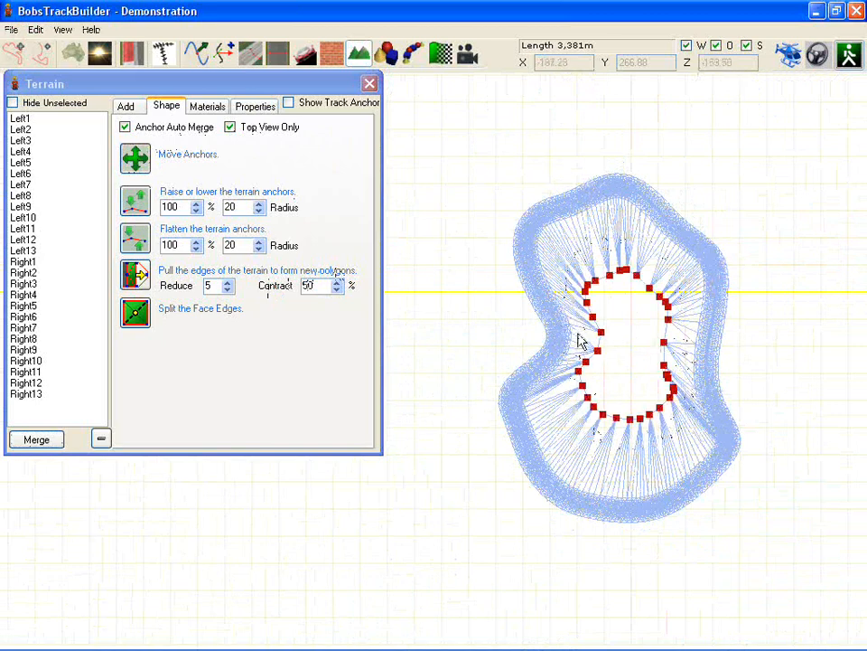
right_click(622, 355)
click(635, 413)
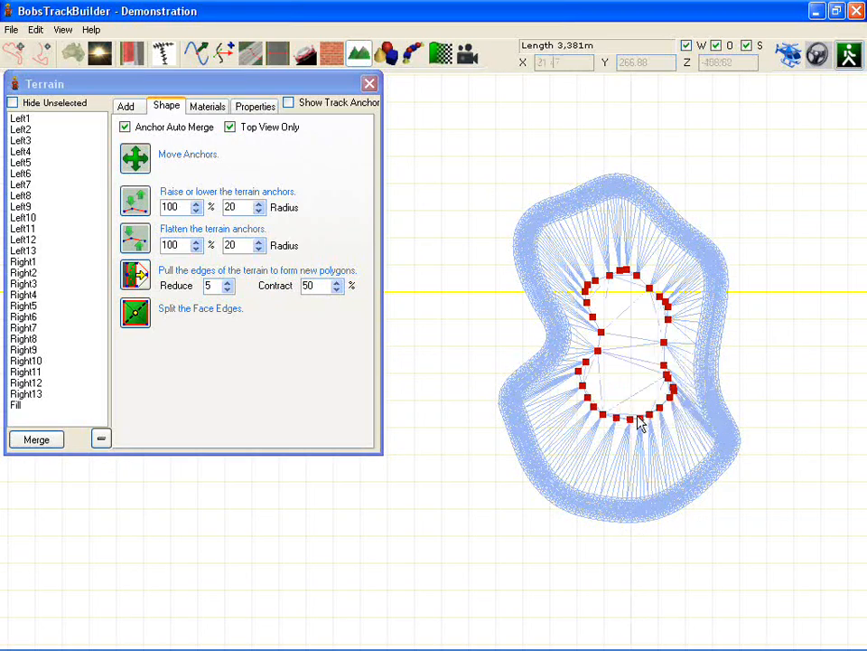
key(F8)
right_drag(631, 400, 723, 362)
scroll(750, 297, up, 4)
scroll(750, 298, down, 4)
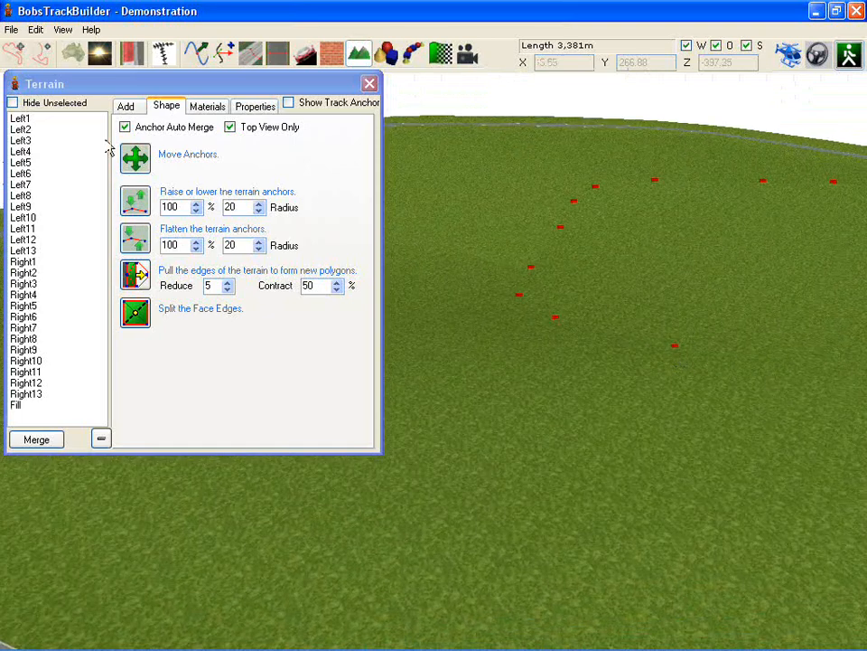
Raise the selected inner-edge terrain anchors in the 3D view with Move Anchors
click(138, 165)
drag(679, 353, 675, 296)
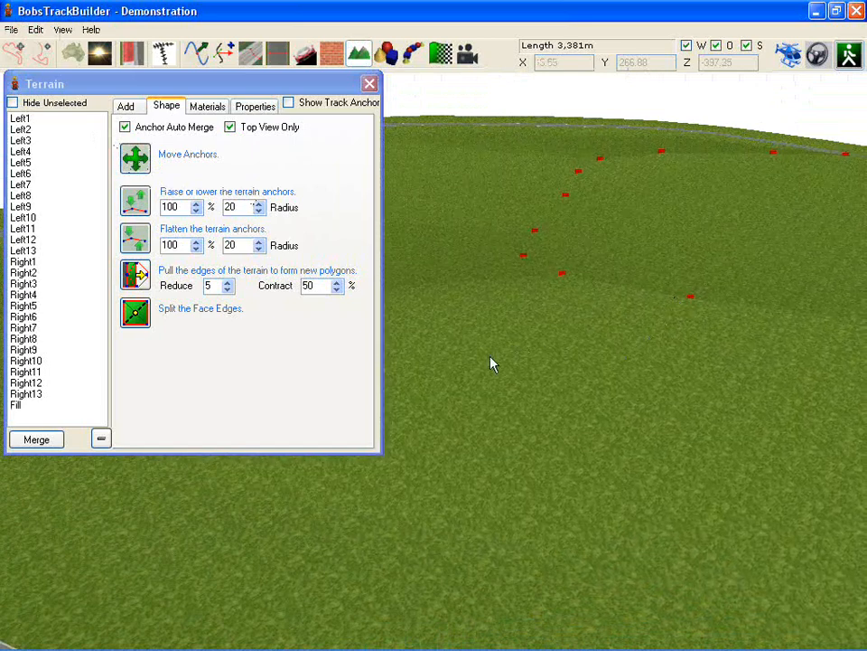
Show the wireframe and adjust the height of a small group of terrain anchors beside the track, using Raise/Lower at 100% and radius 20
scroll(490, 352, down, 3)
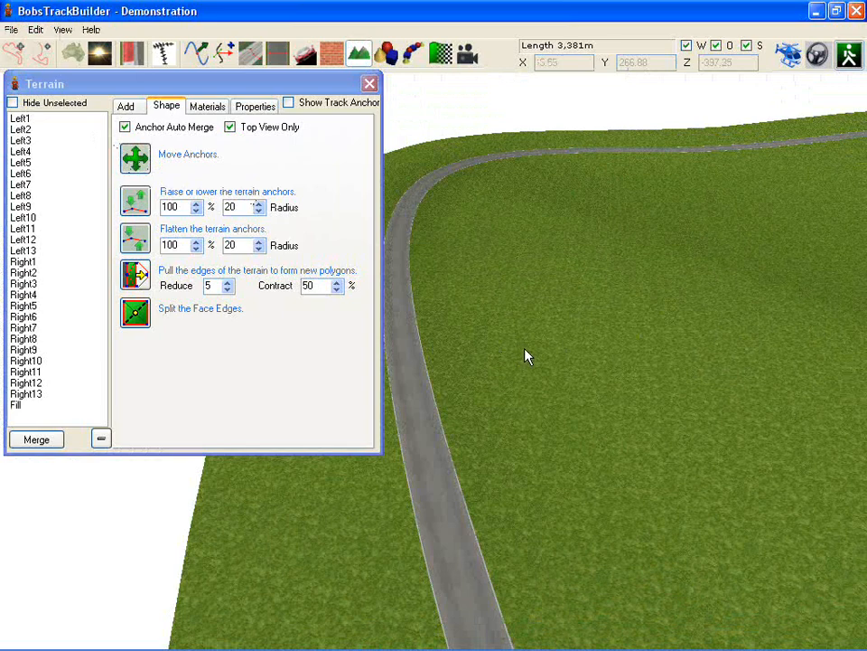
key(w)
key(w)
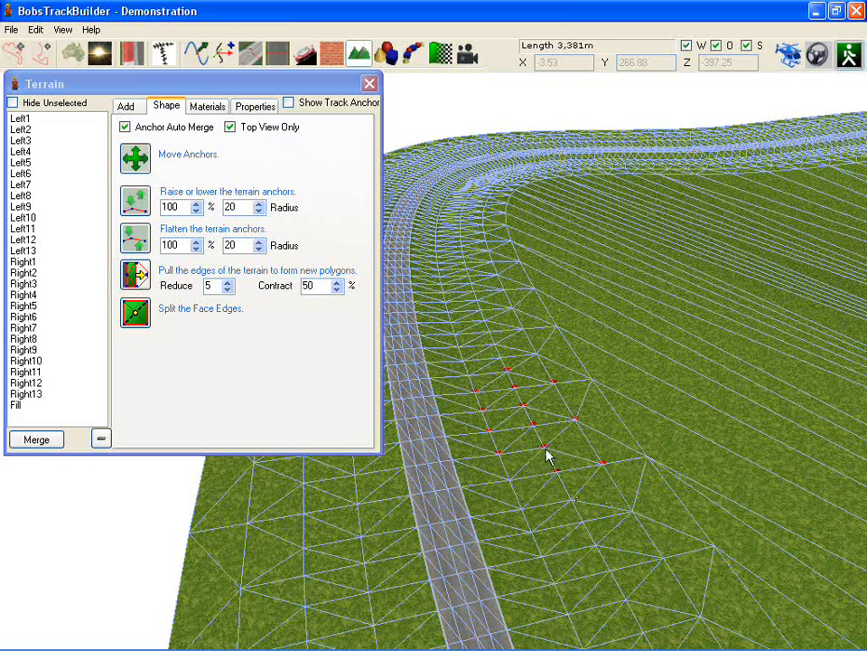
mouse_move(542, 449)
mouse_down()
mouse_move(546, 434)
mouse_move(545, 457)
mouse_up()
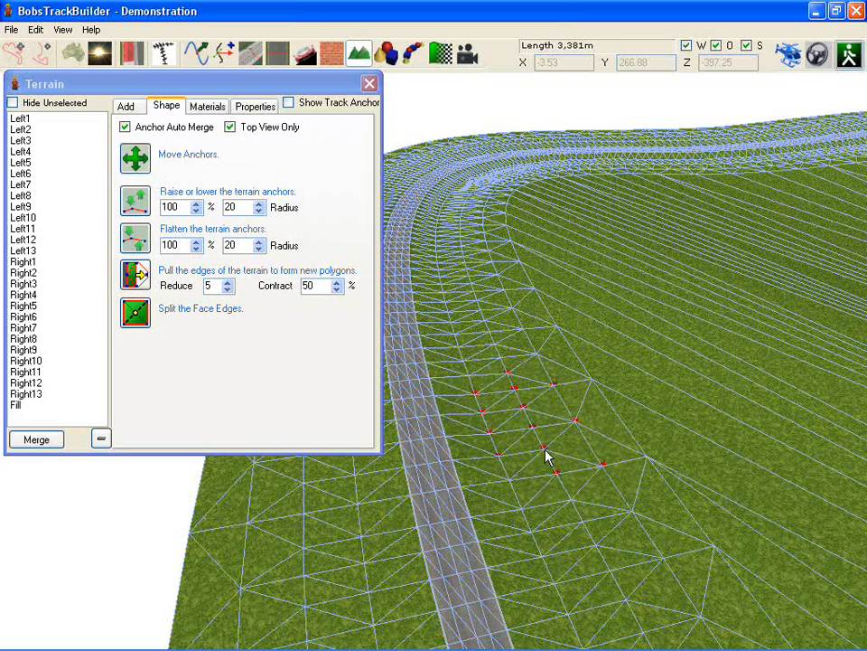
click(135, 200)
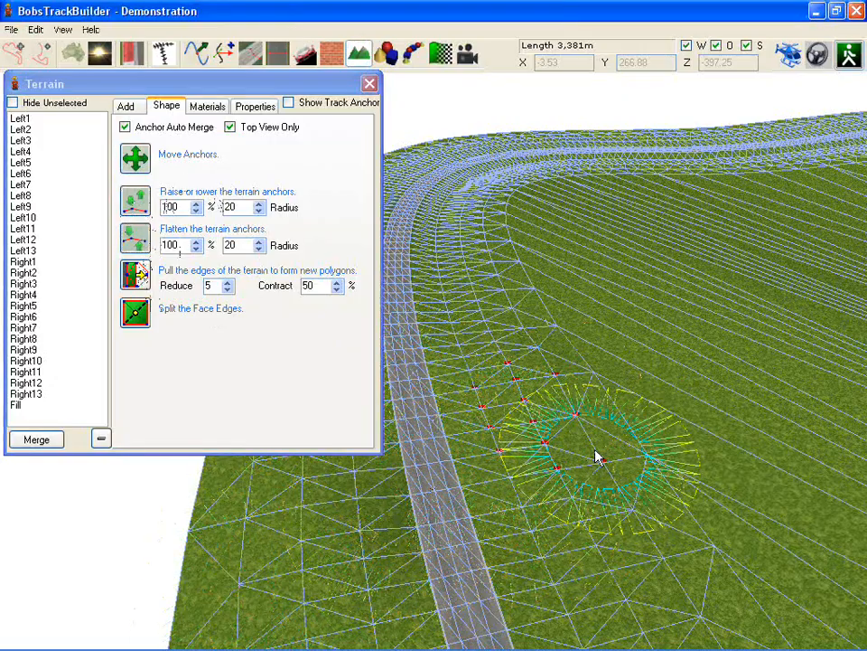
middle_drag(476, 512, 428, 439)
Blend the whole terrain's material with the background image BTBBackgroundImage.jpg at an exact blend of 60%
click(207, 107)
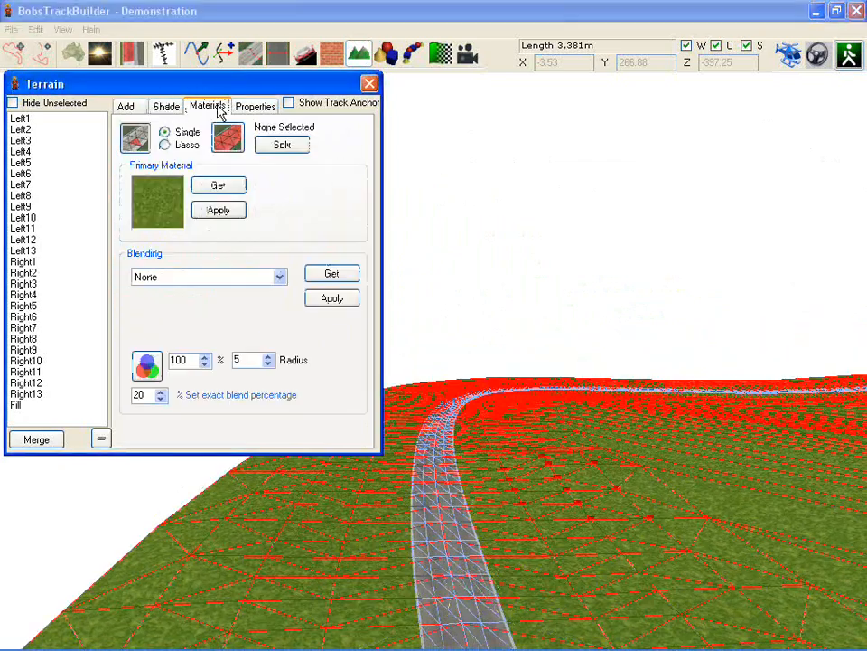
click(186, 278)
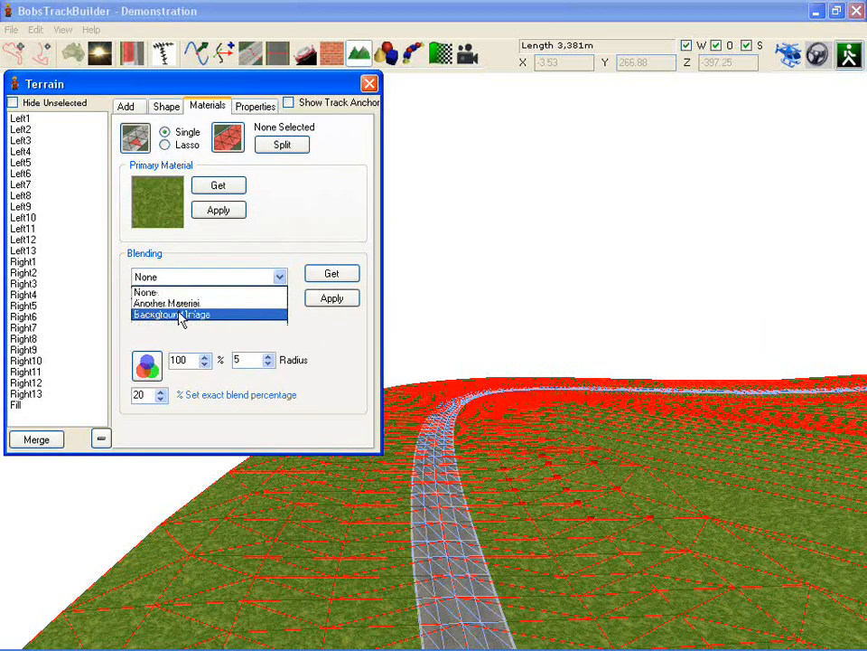
click(180, 315)
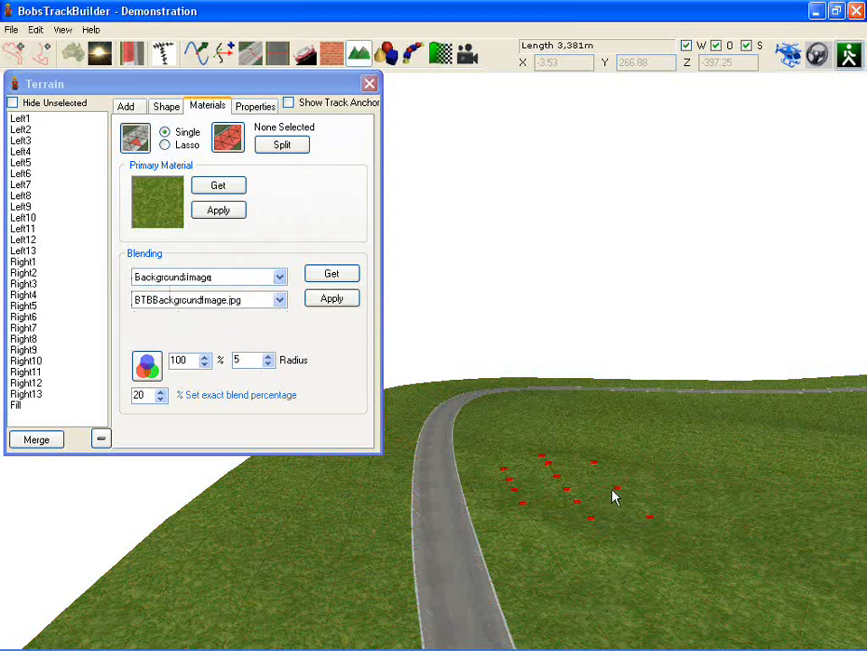
right_drag(613, 490, 592, 543)
drag(150, 395, 122, 395)
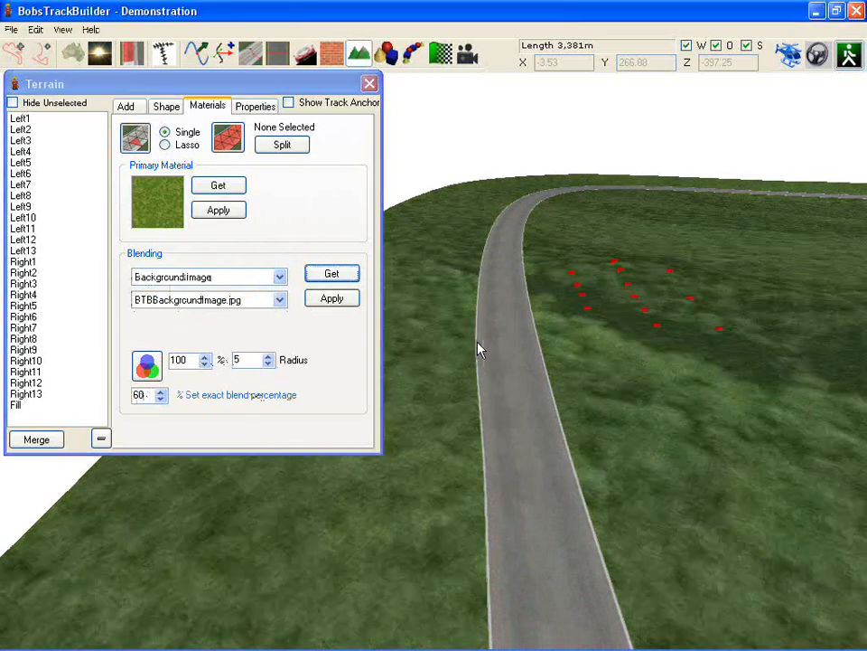
right_drag(478, 349, 507, 359)
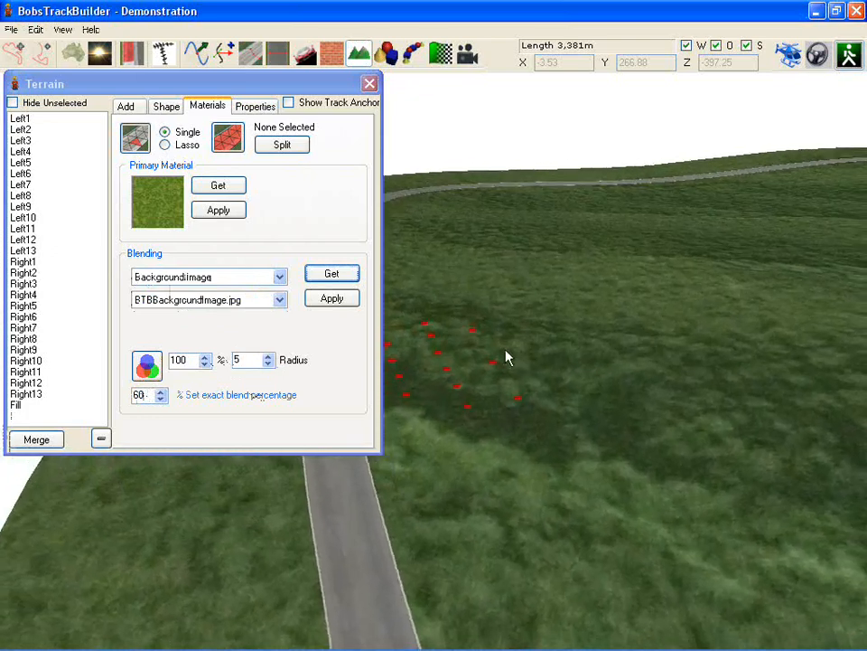
Set the terrain's exact blend percentage to 40, check the ground beside the track, and close the terrain settings
double_click(145, 395)
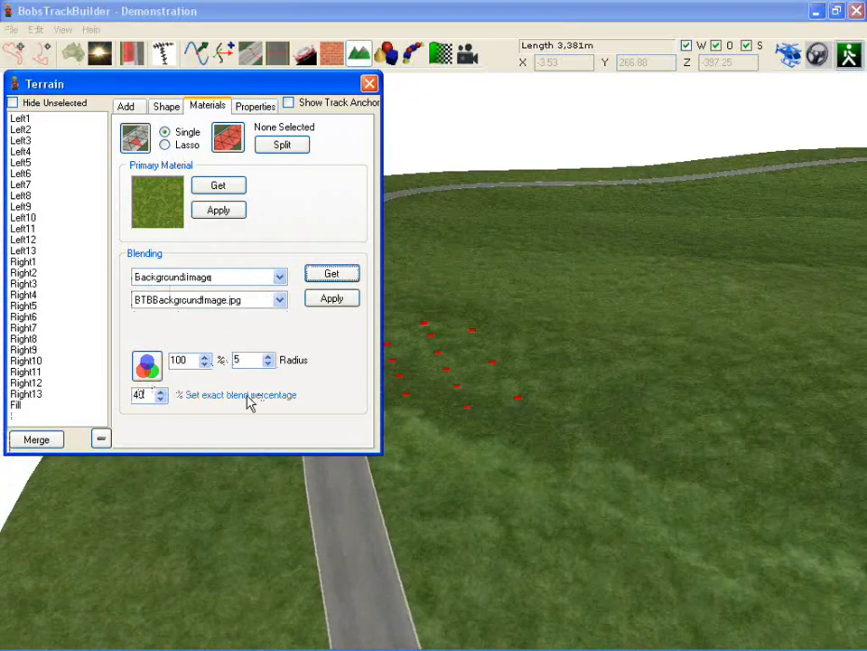
right_drag(541, 447, 461, 383)
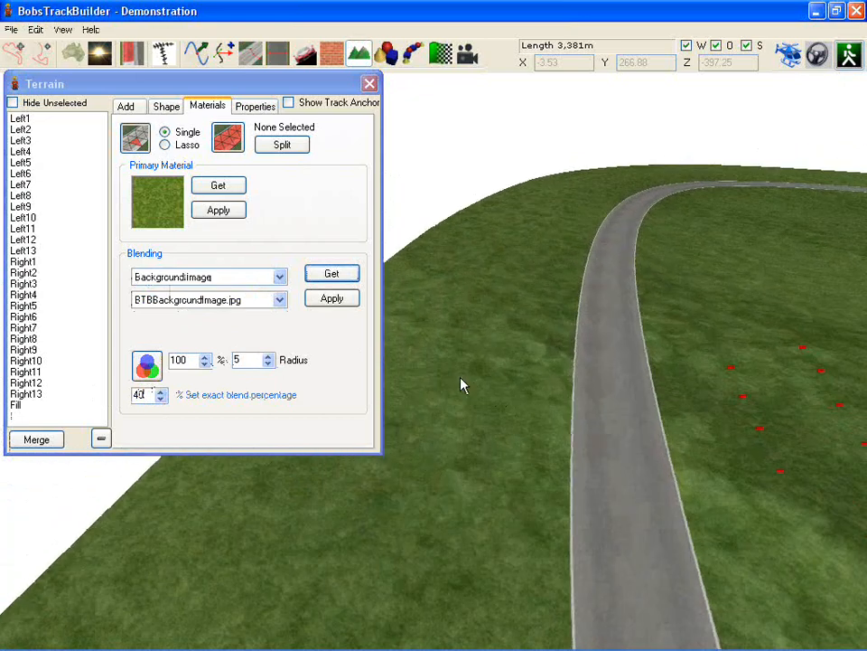
click(370, 84)
Locate a stretch on the western side of the circuit in plan view and view it in 3D at road level
click(332, 54)
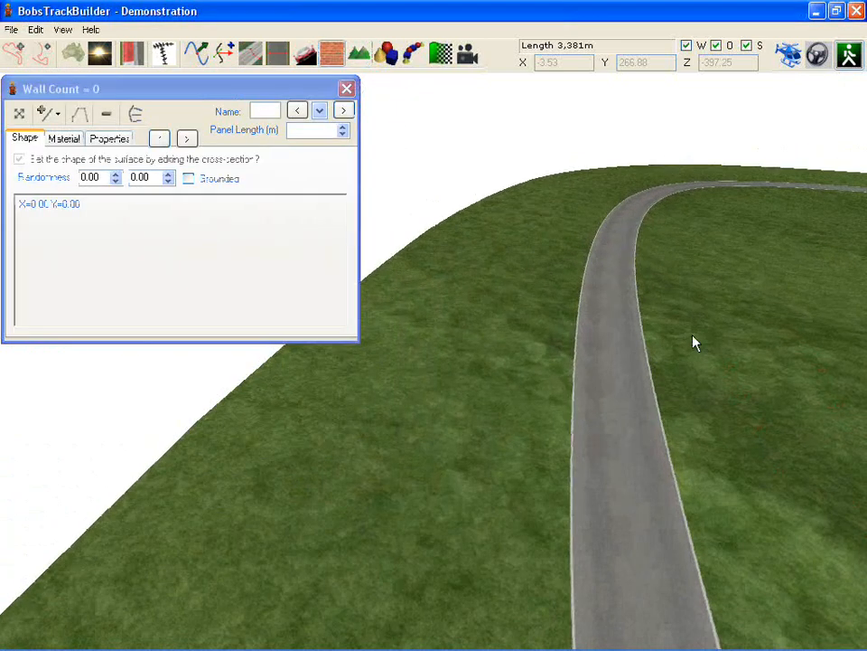
right_drag(693, 343, 628, 322)
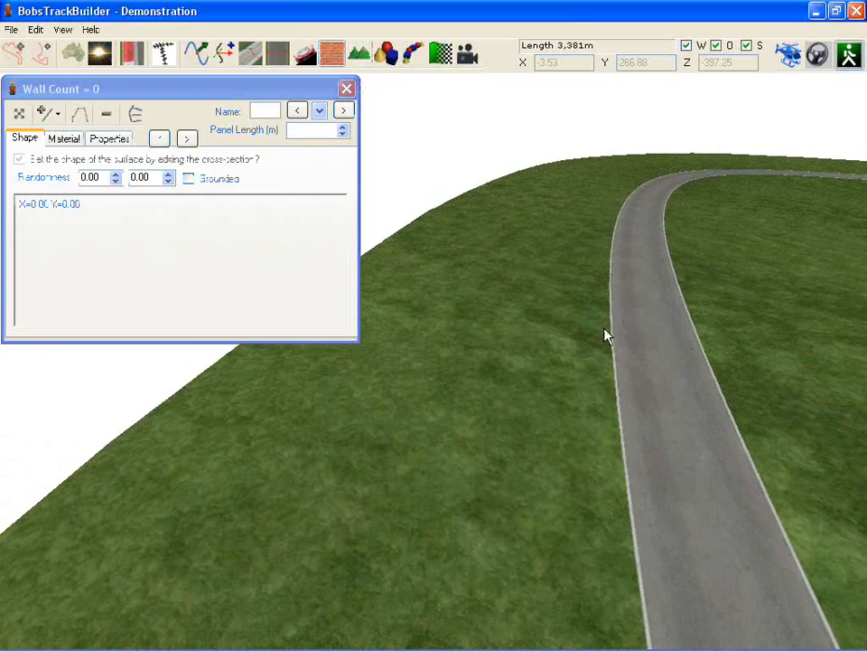
key(F5)
scroll(585, 348, up, 3)
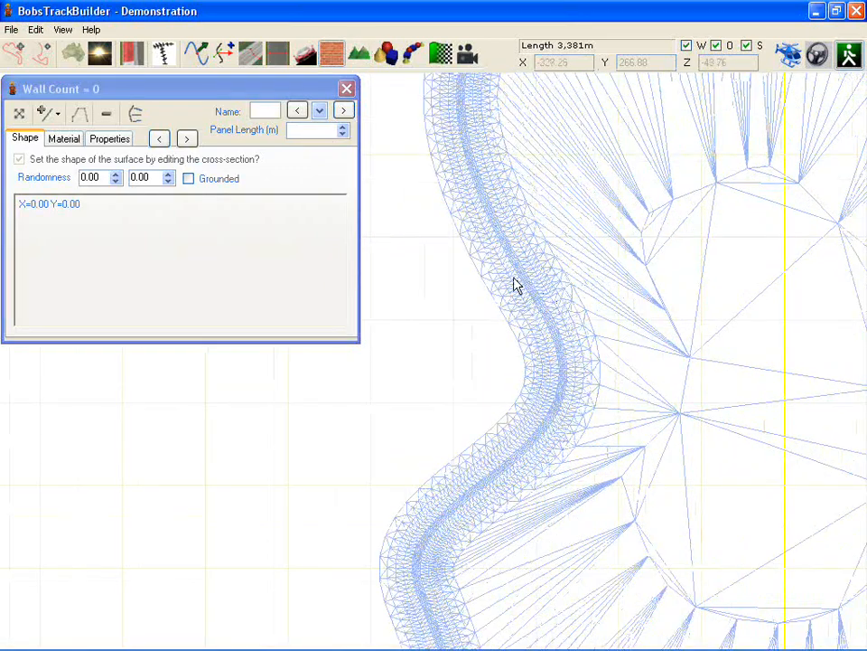
click(199, 53)
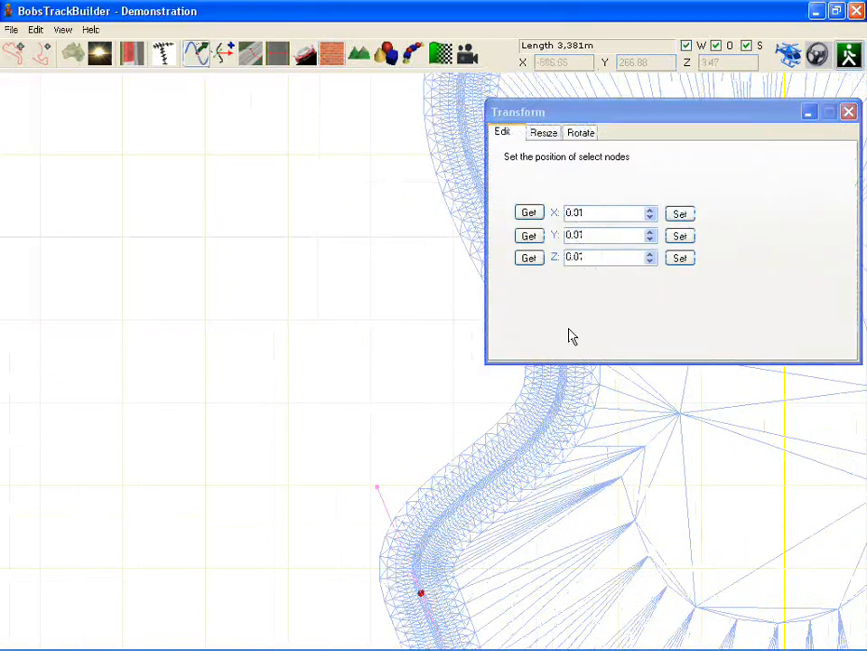
scroll(516, 512, down, 3)
right_drag(525, 409, 381, 460)
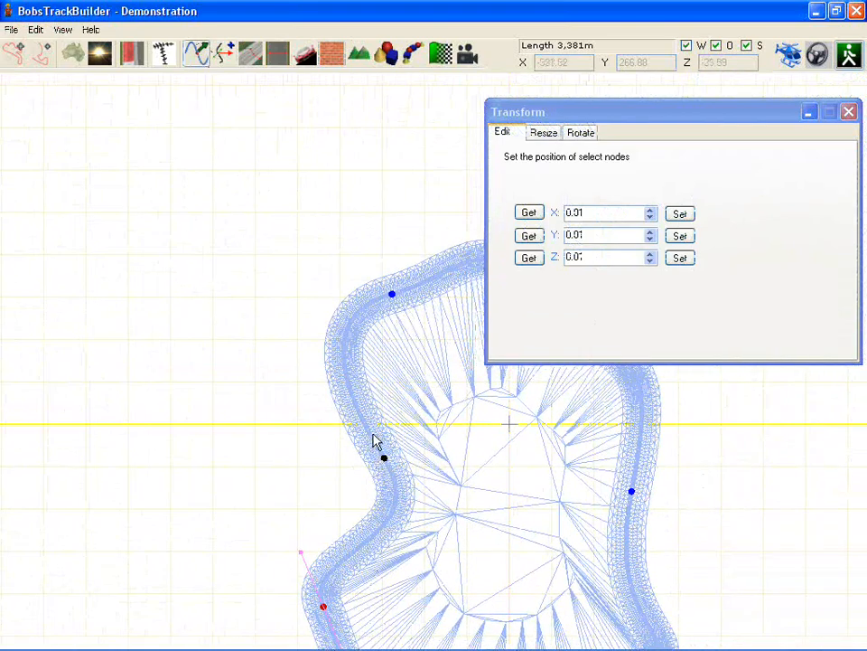
key(F7)
right_drag(373, 433, 254, 431)
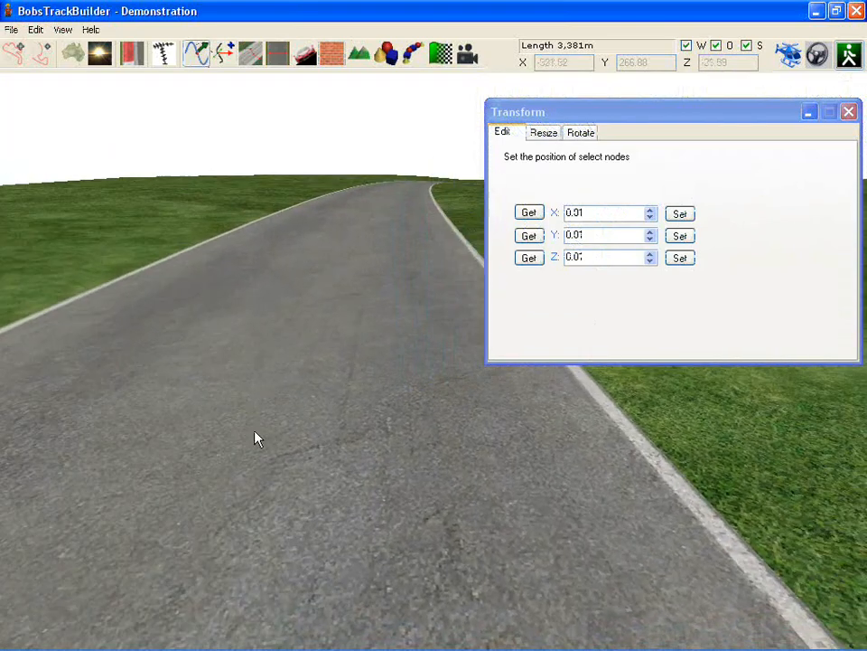
click(852, 109)
click(849, 112)
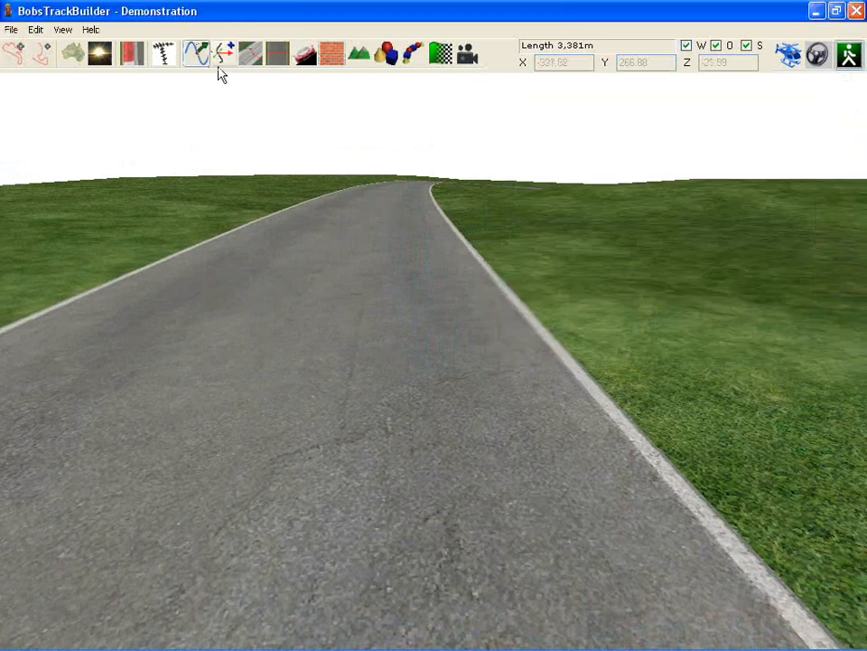
Place a four-node wall on the grass along the right side of the track toward the bend
click(333, 51)
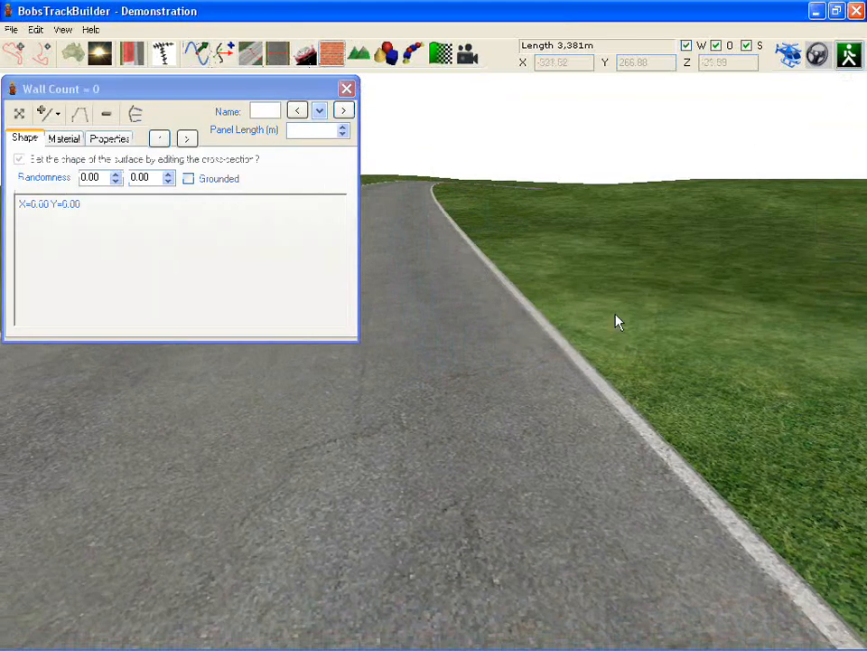
right_drag(615, 315, 699, 332)
click(707, 347)
drag(628, 311, 300, 163)
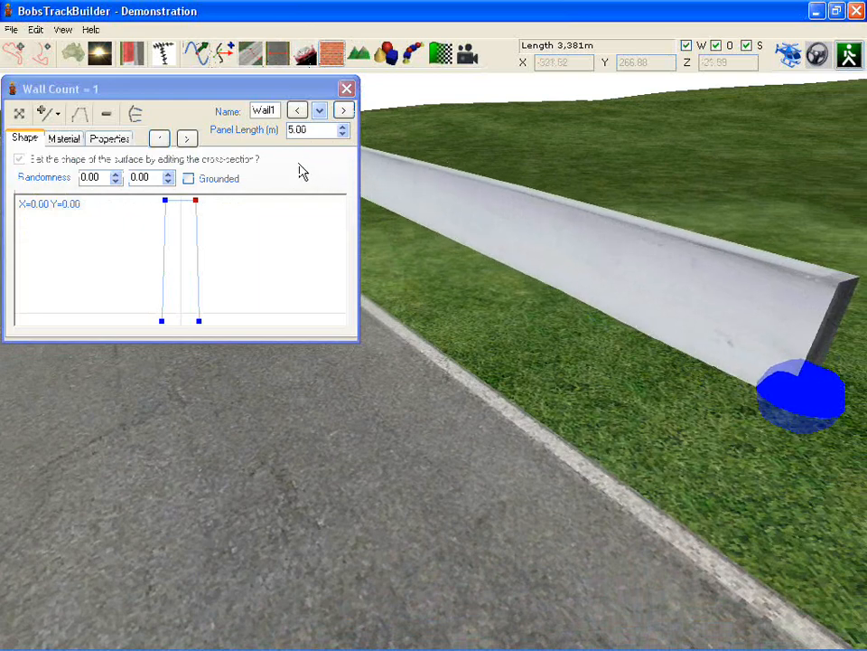
scroll(629, 338, down, 5)
right_drag(616, 361, 510, 329)
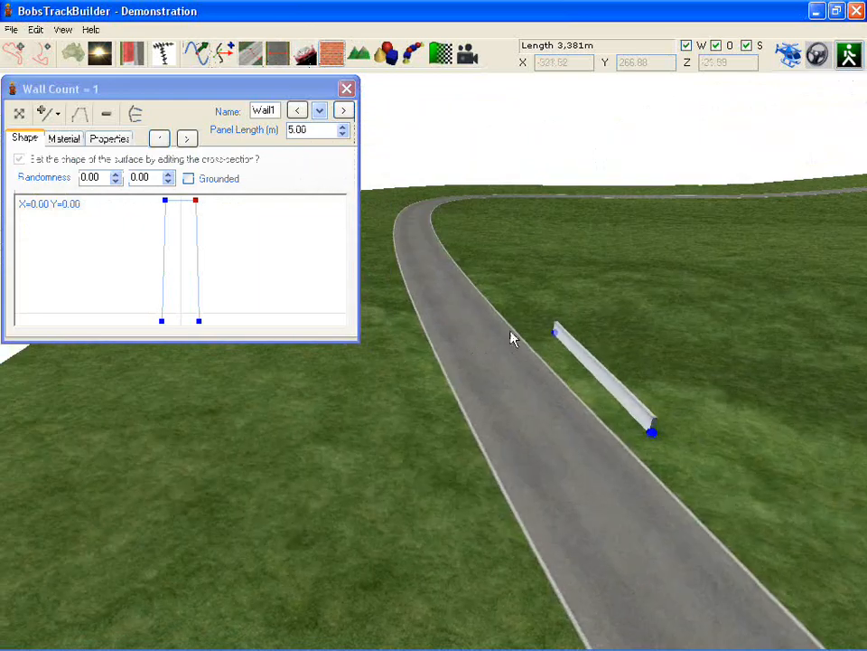
mouse_move(507, 296)
mouse_down()
mouse_move(465, 261)
mouse_move(458, 243)
mouse_up()
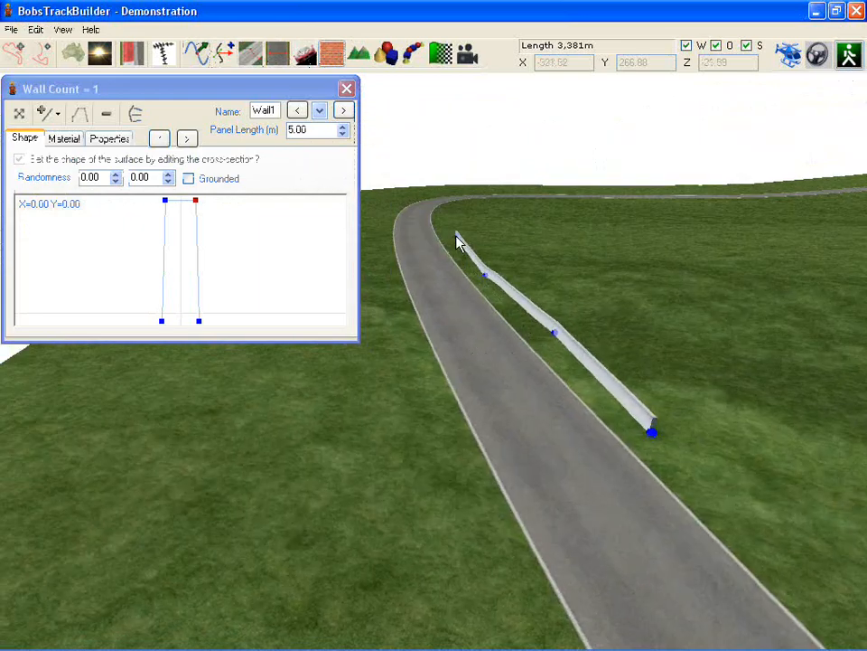
Place a second four-node wall along the left side of the track and change its type to curved
mouse_move(409, 449)
mouse_down()
mouse_move(422, 411)
mouse_move(391, 310)
mouse_move(396, 271)
mouse_move(368, 259)
mouse_up()
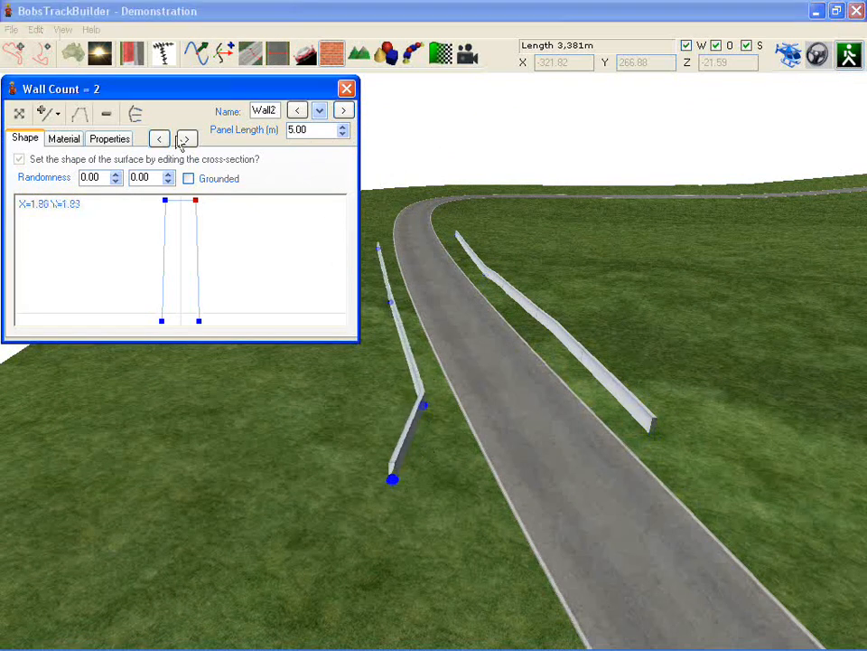
click(45, 113)
click(97, 207)
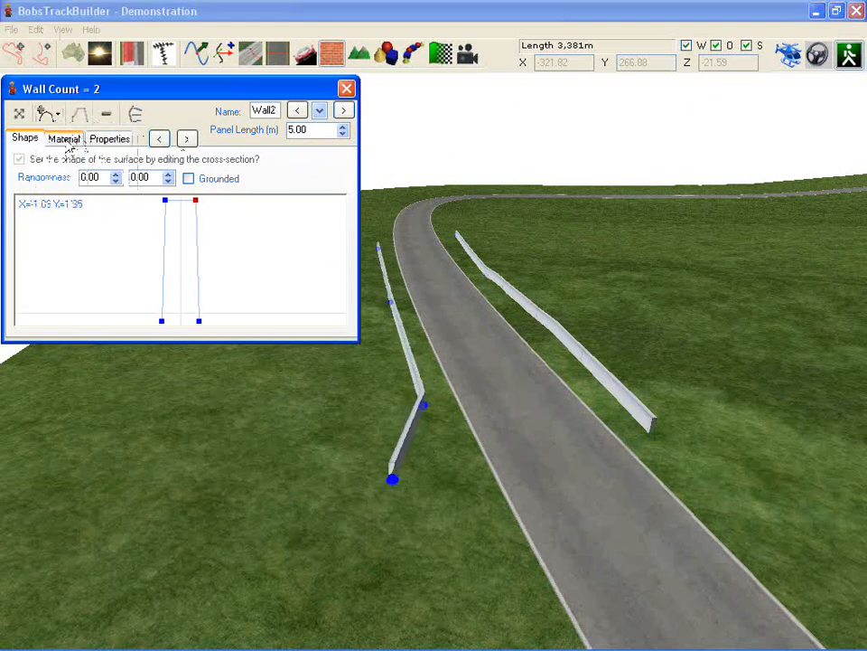
click(118, 142)
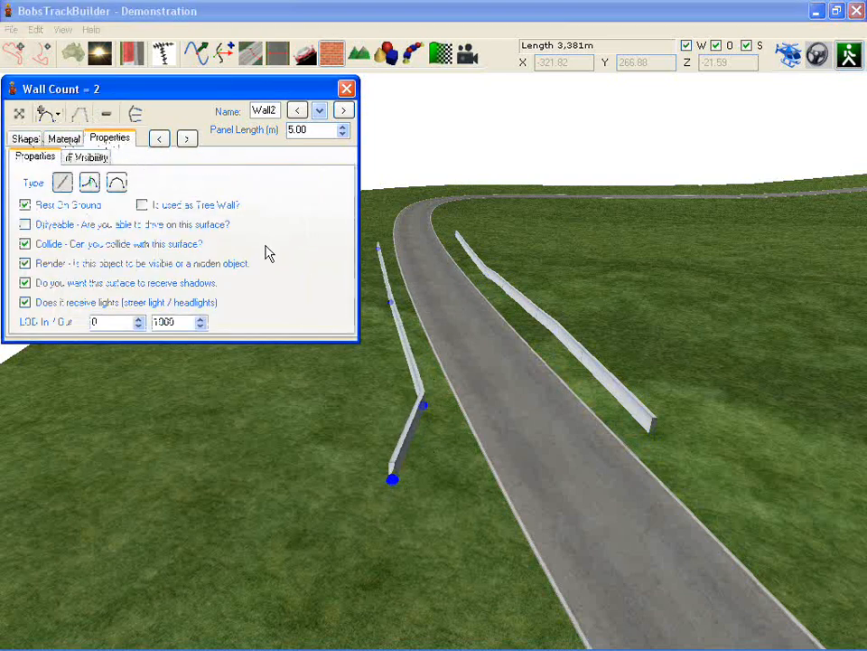
click(117, 183)
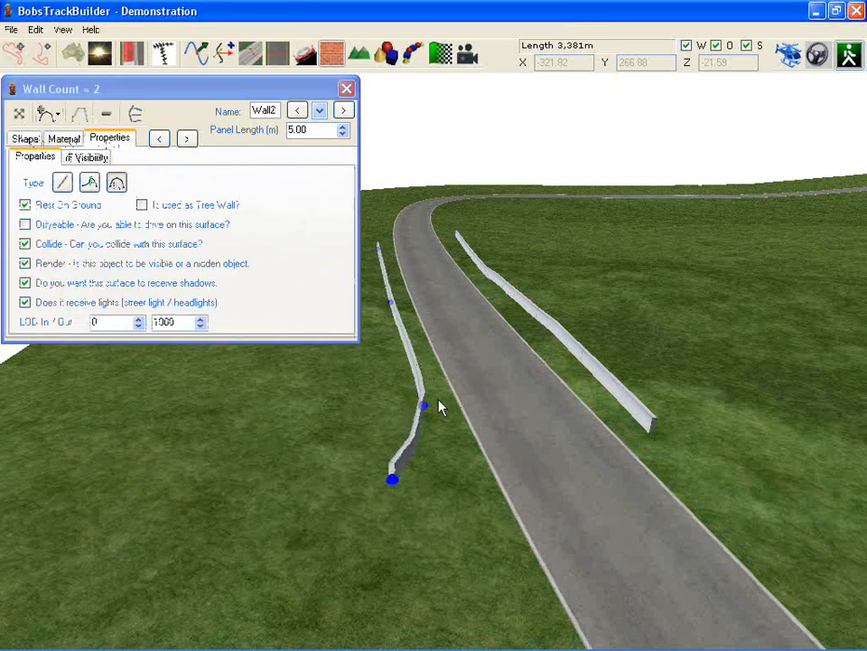
Apply the dark grey guardrail material from the Haywood Club wall set to the track-facing side of the left wall
right_drag(441, 407, 329, 339)
click(64, 138)
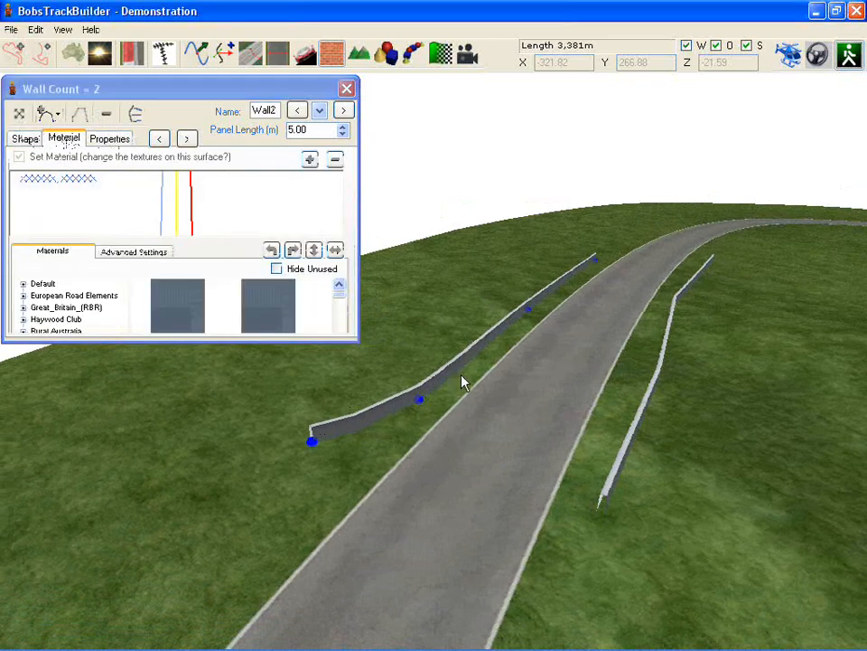
scroll(462, 382, up, 5)
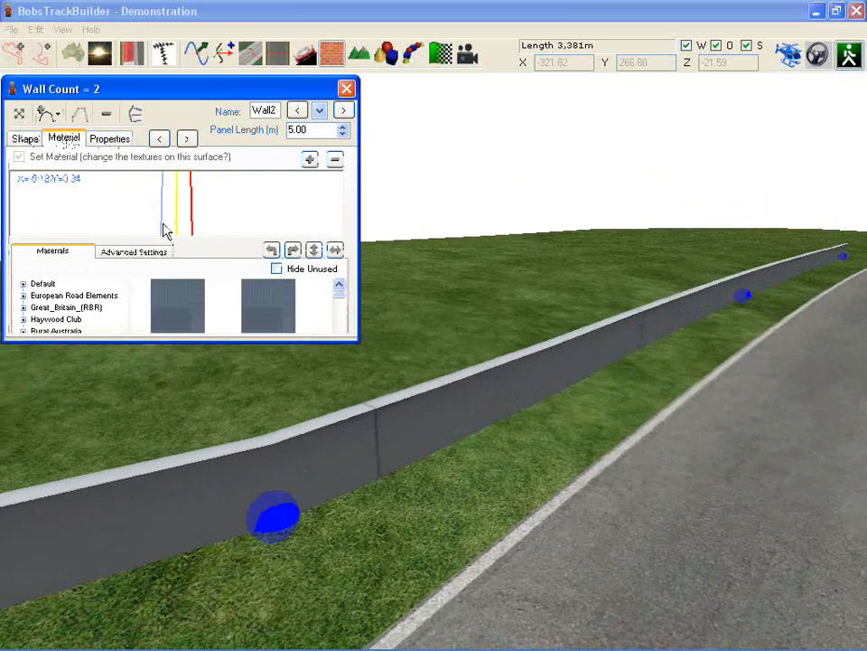
click(24, 319)
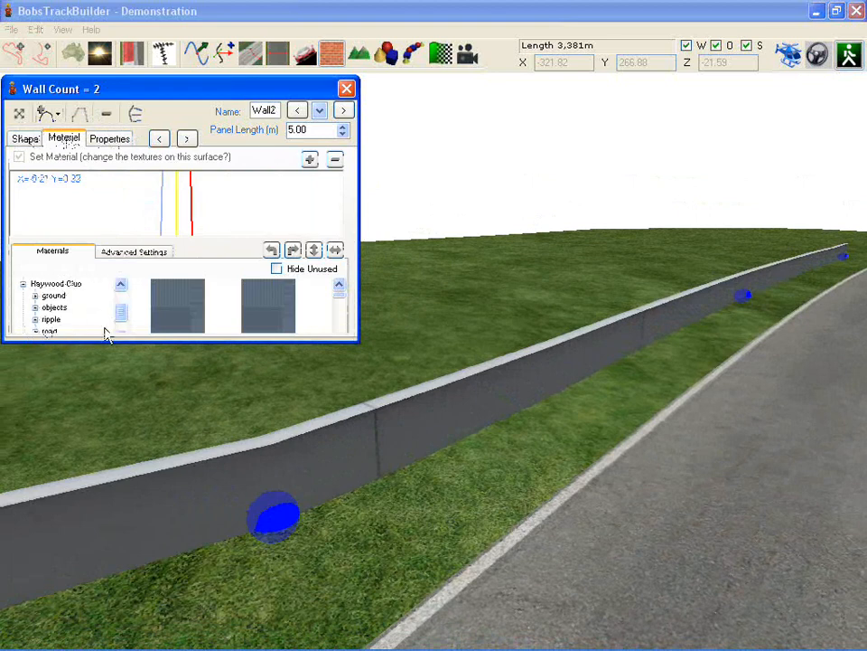
drag(123, 317, 127, 327)
click(49, 320)
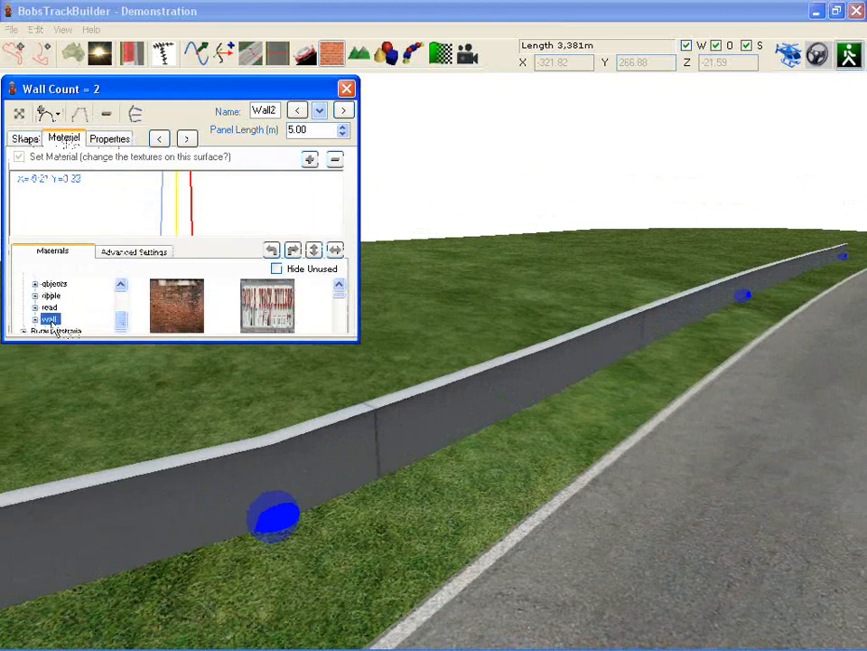
click(35, 320)
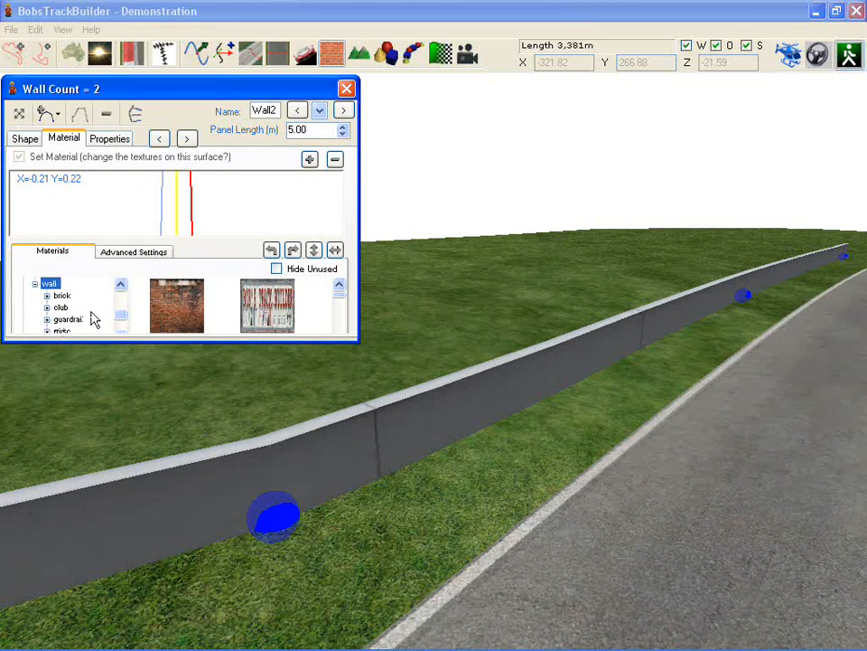
click(69, 320)
click(191, 320)
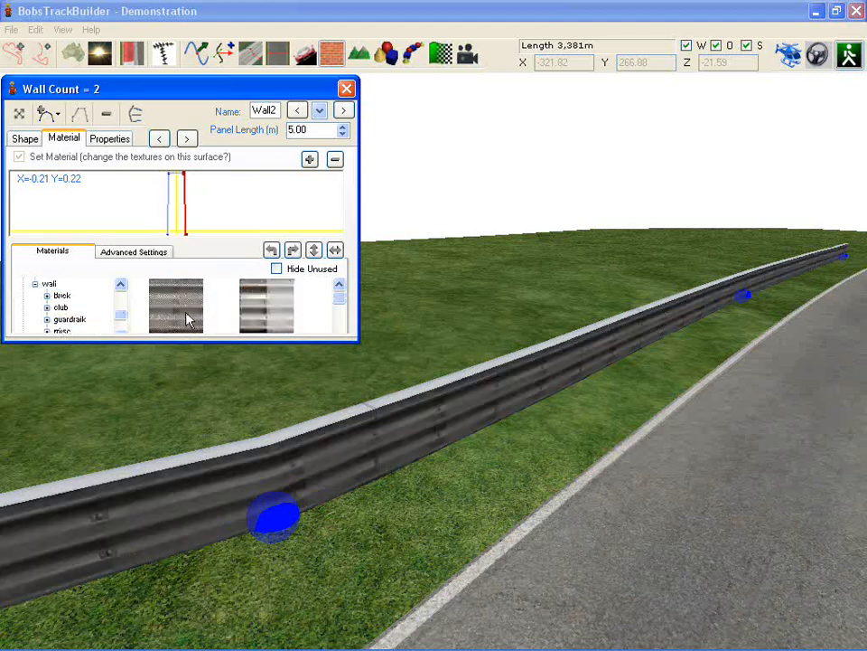
right_drag(536, 487, 540, 452)
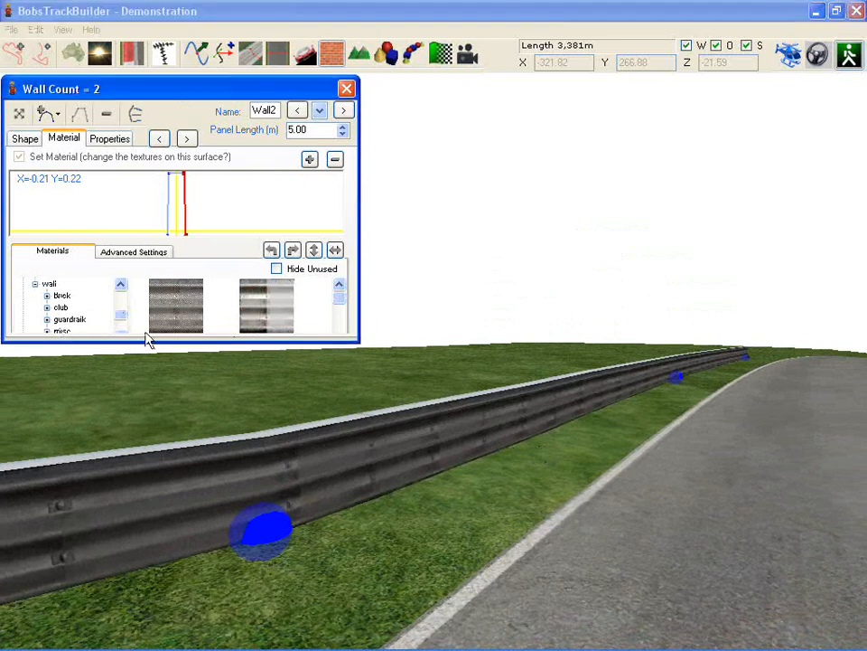
Apply the first stone wall material to the track-facing side of the left wall and rotate its texture
drag(121, 326, 126, 332)
click(63, 307)
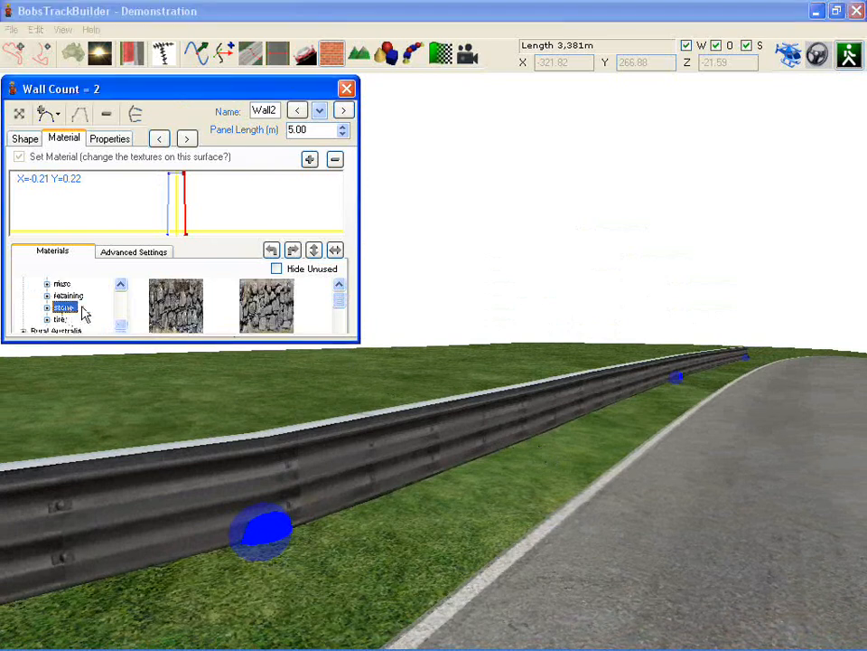
click(176, 307)
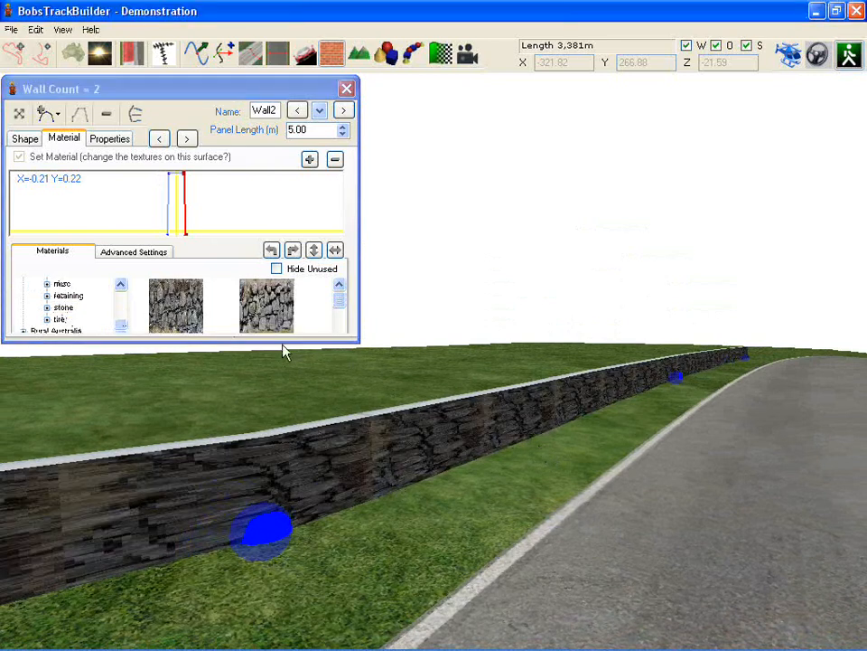
click(272, 257)
Move the left wall's nearest end node back and away from the track to lengthen the wall
right_drag(409, 473, 480, 488)
scroll(499, 488, down, 5)
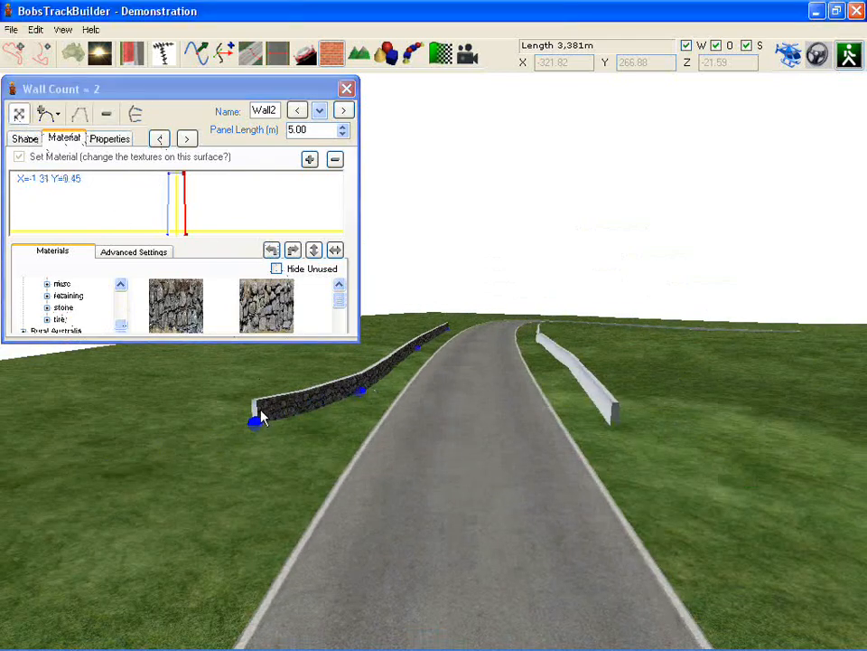
drag(259, 417, 103, 511)
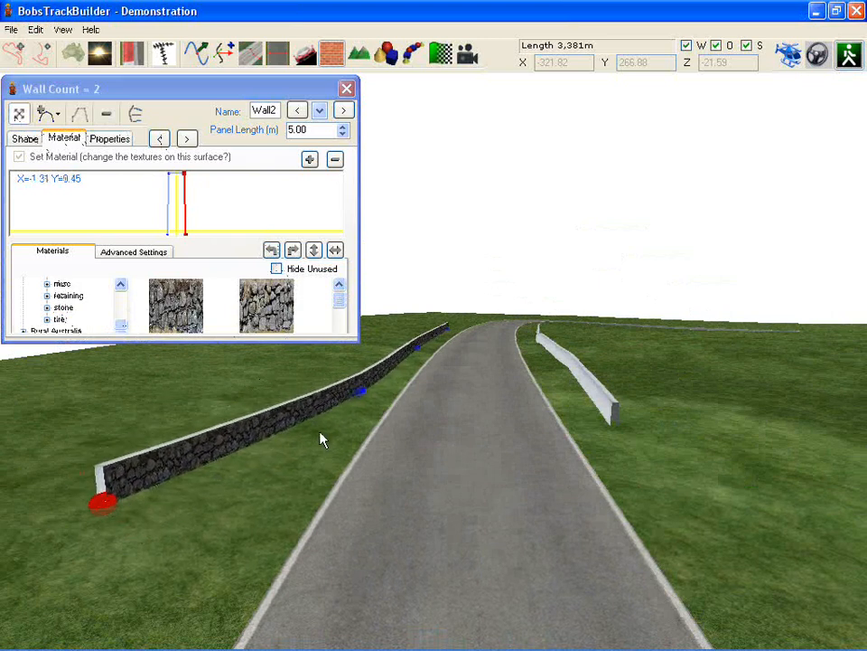
Reshape the left wall's cross-section into a six-point profile whose upper part steps up and back away from the track
click(26, 138)
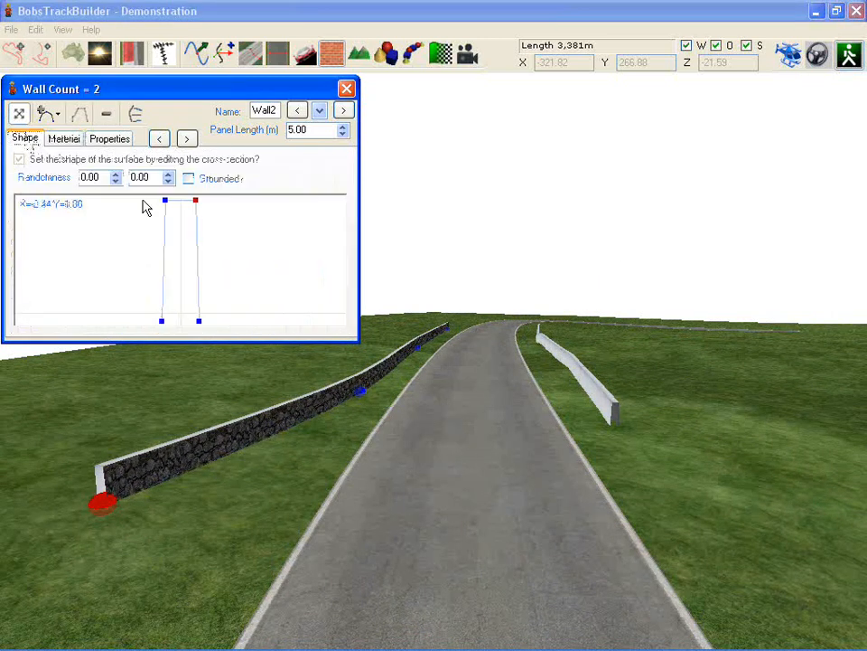
scroll(190, 304, down, 3)
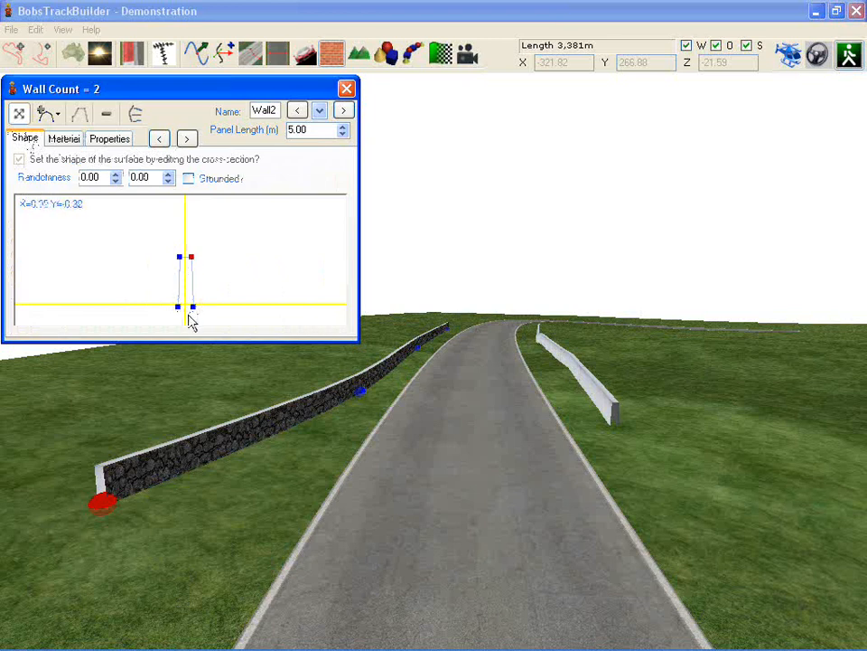
drag(180, 315, 127, 227)
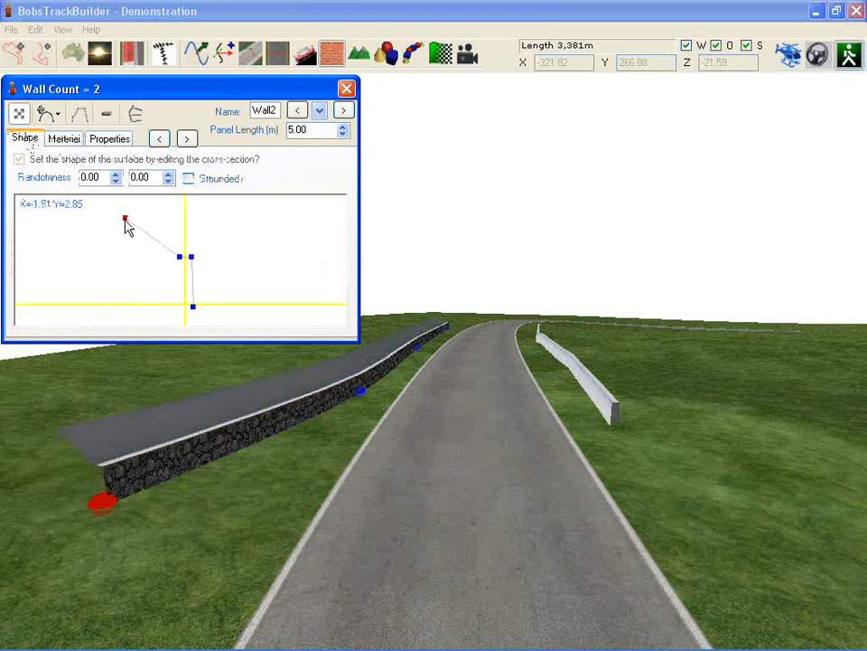
drag(180, 257, 165, 237)
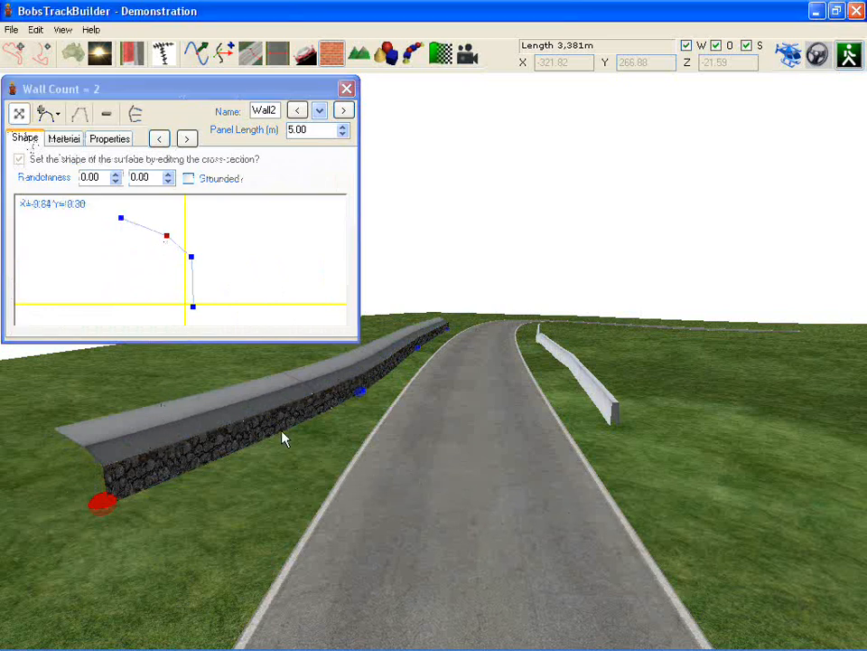
mouse_move(143, 226)
mouse_down()
mouse_move(130, 234)
mouse_move(146, 217)
mouse_up()
drag(181, 253, 185, 236)
right_drag(274, 437, 231, 431)
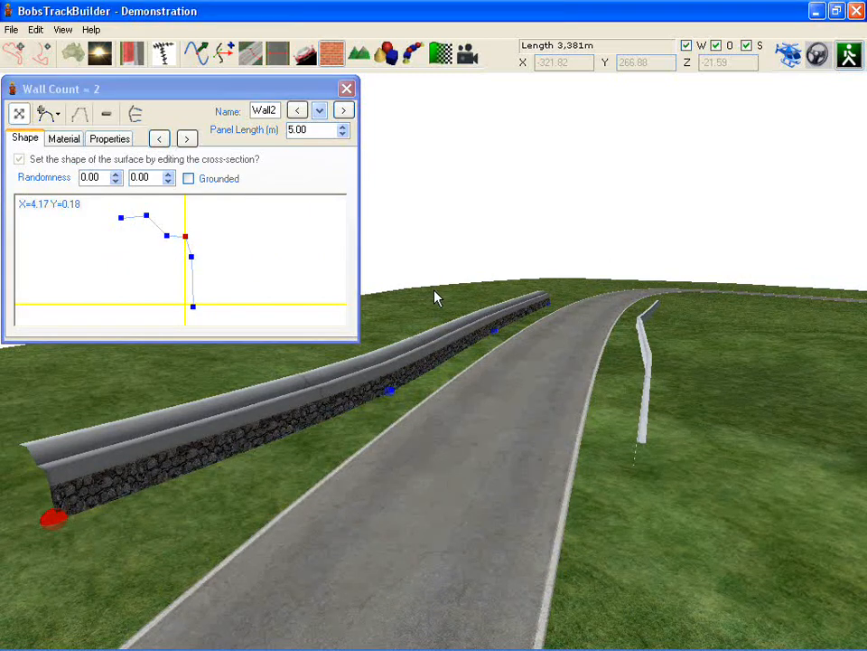
Place the blue_shed_01 building from the Rural Australia library on the grass to the right of the track
right_drag(451, 320, 613, 380)
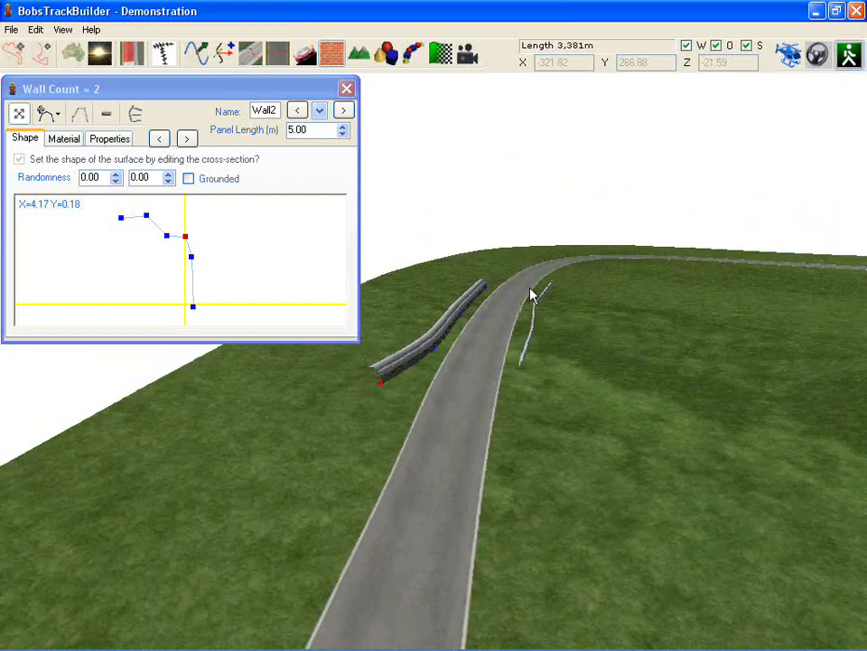
click(386, 53)
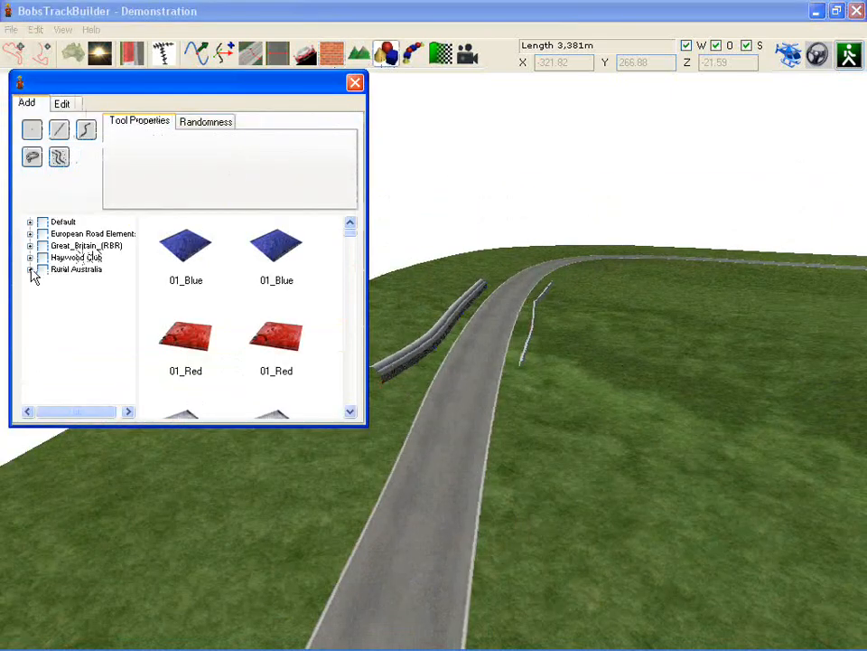
click(31, 270)
click(75, 270)
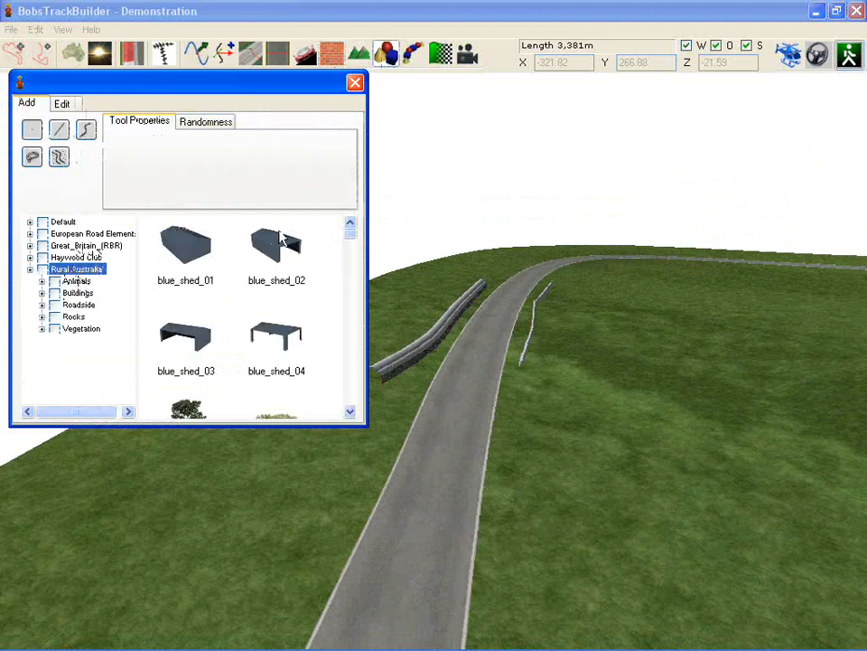
click(172, 251)
click(771, 542)
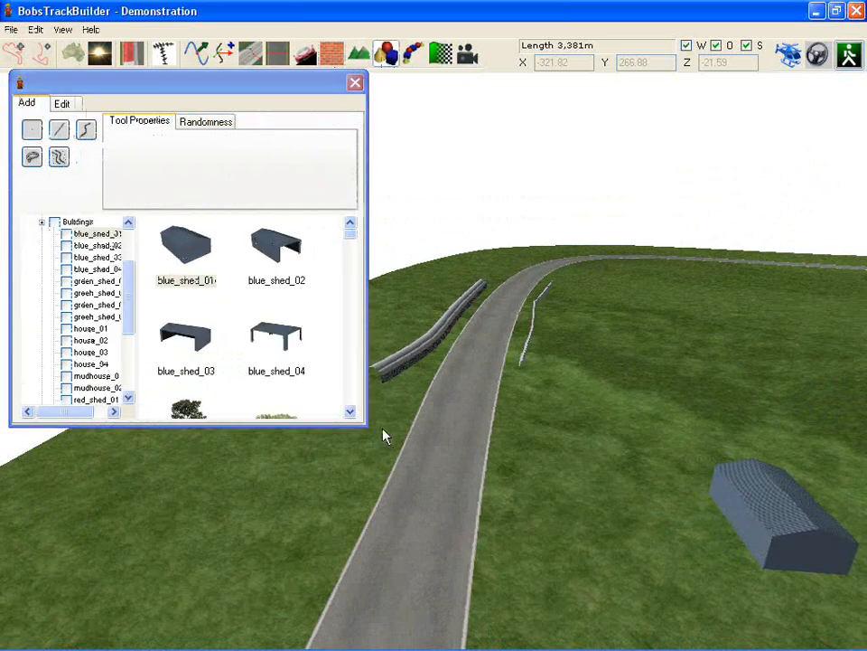
Include every gum tree in the Large Trees vegetation group of Rural Australia for placement
click(76, 305)
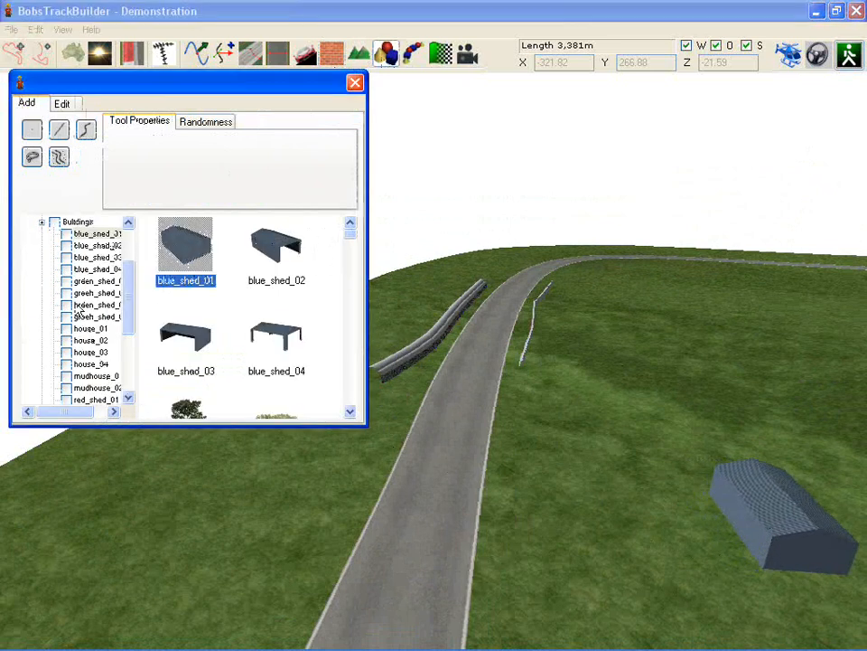
click(40, 222)
click(42, 329)
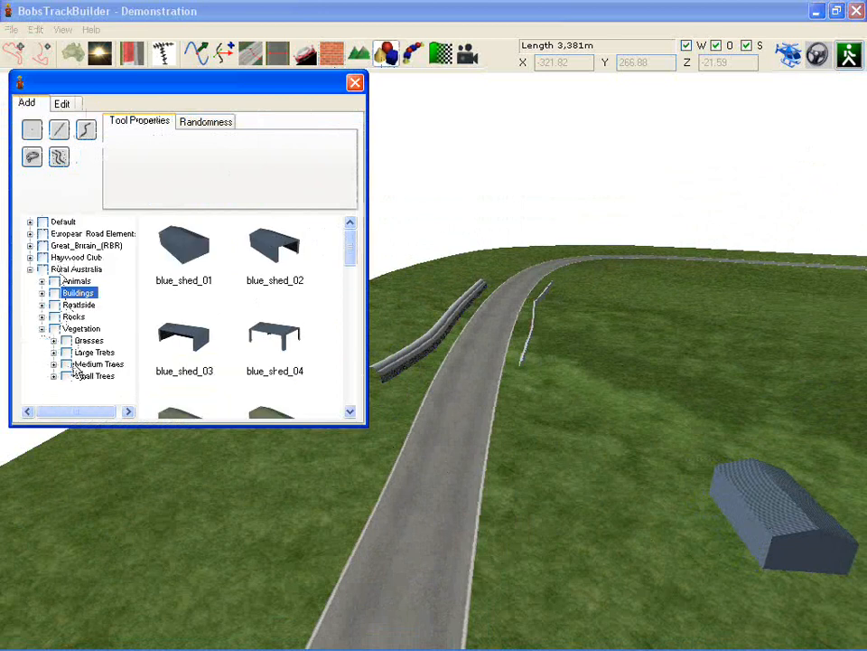
click(54, 352)
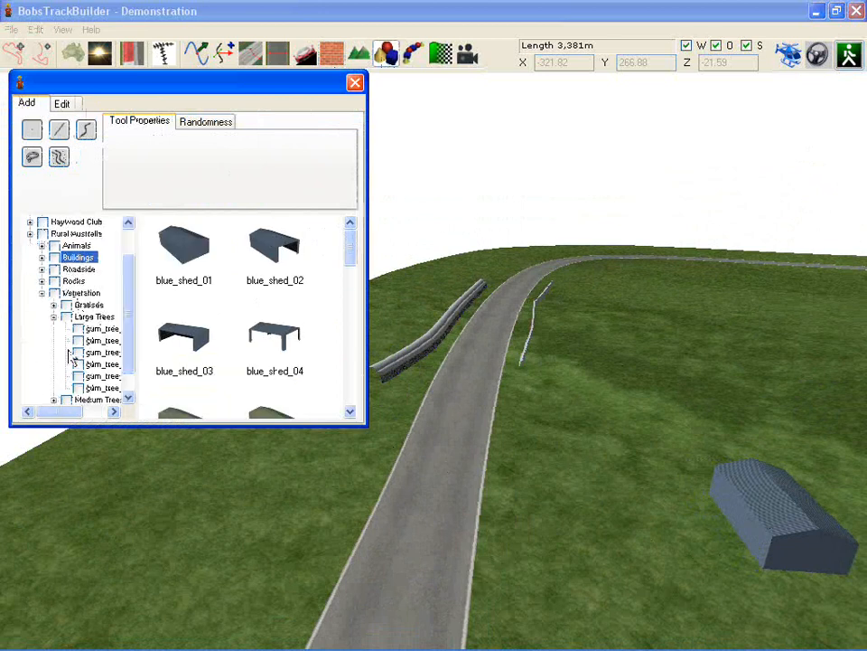
click(66, 317)
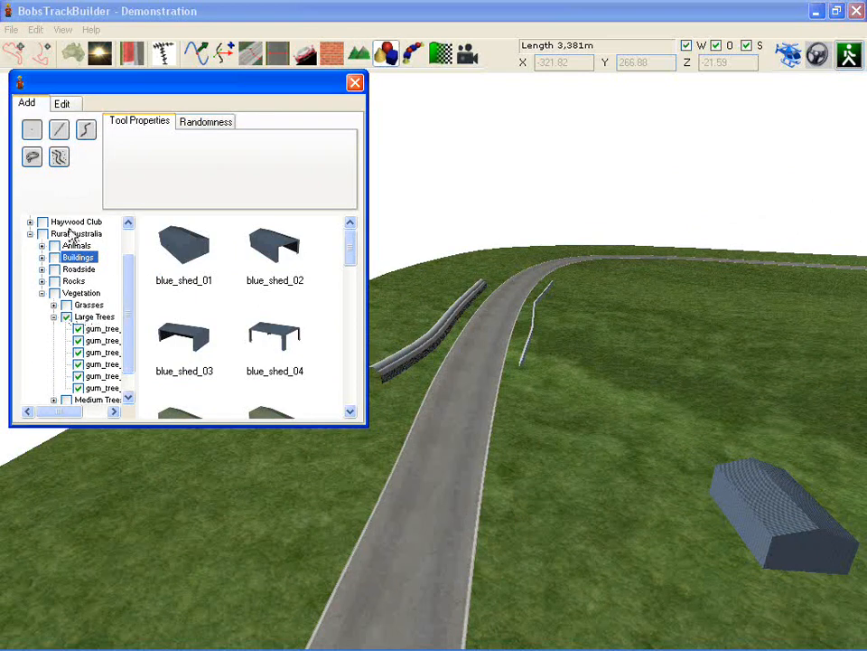
Try to fill an area of grass near the shed with the chosen large trees at density 100
click(36, 157)
right_drag(679, 329, 784, 312)
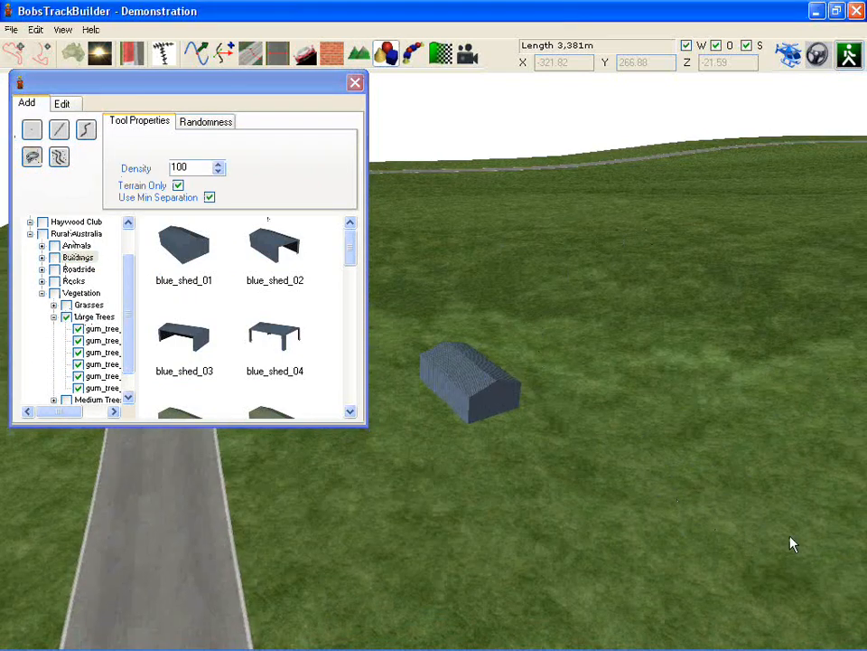
click(735, 327)
right_drag(697, 365, 434, 325)
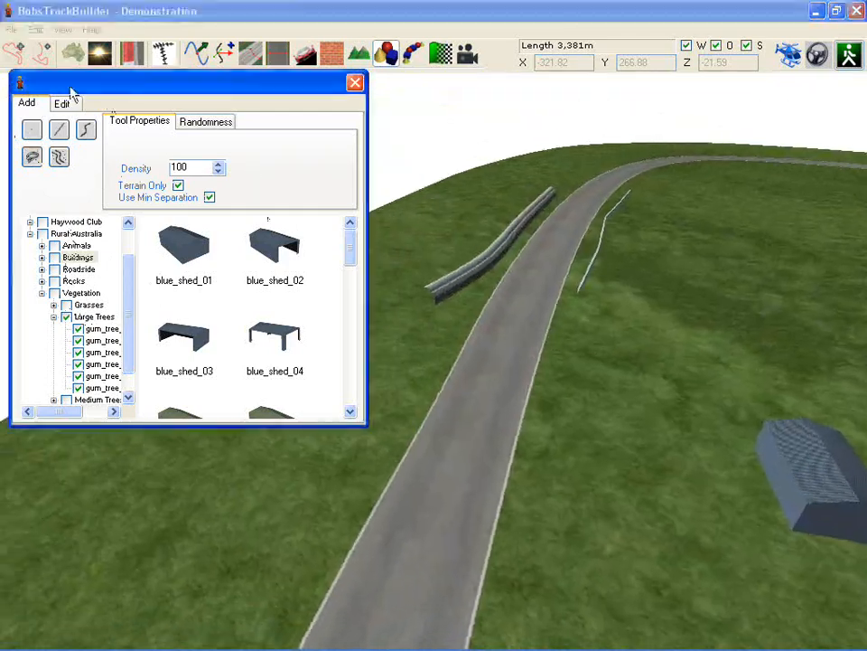
Add the large trees along the whole track at density 100 from a distance of 2.0, and undo the placement
click(58, 158)
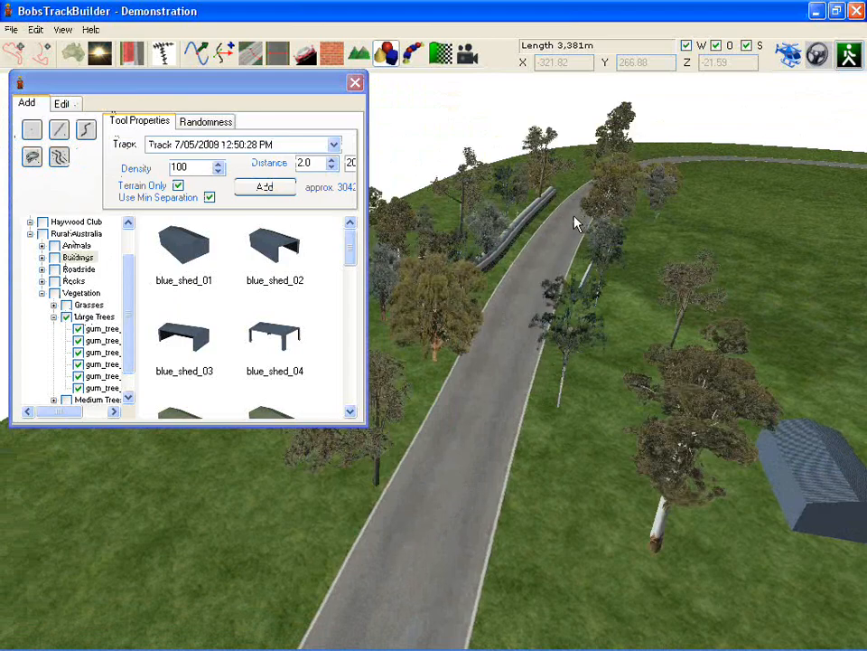
middle_drag(575, 216, 590, 233)
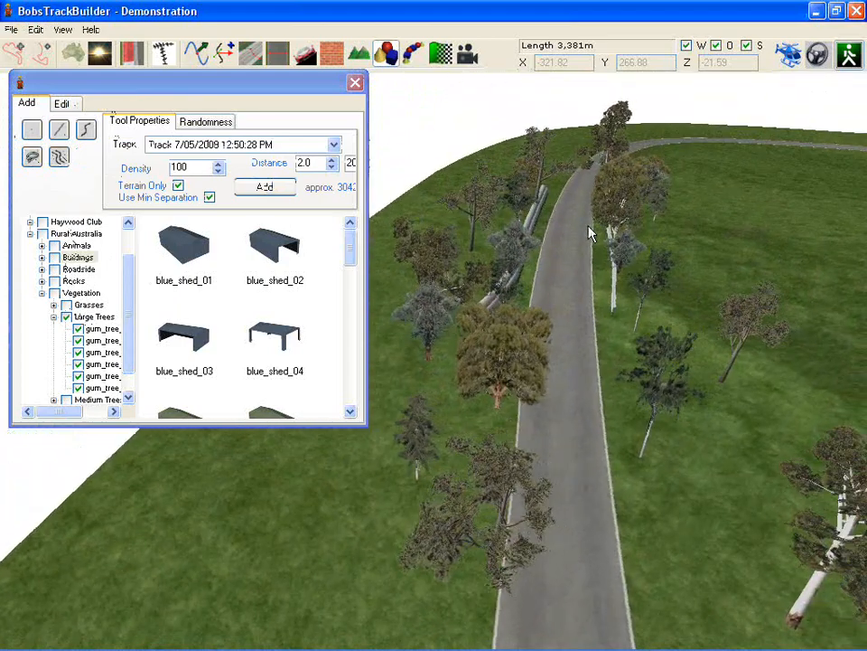
key(ctrl+z)
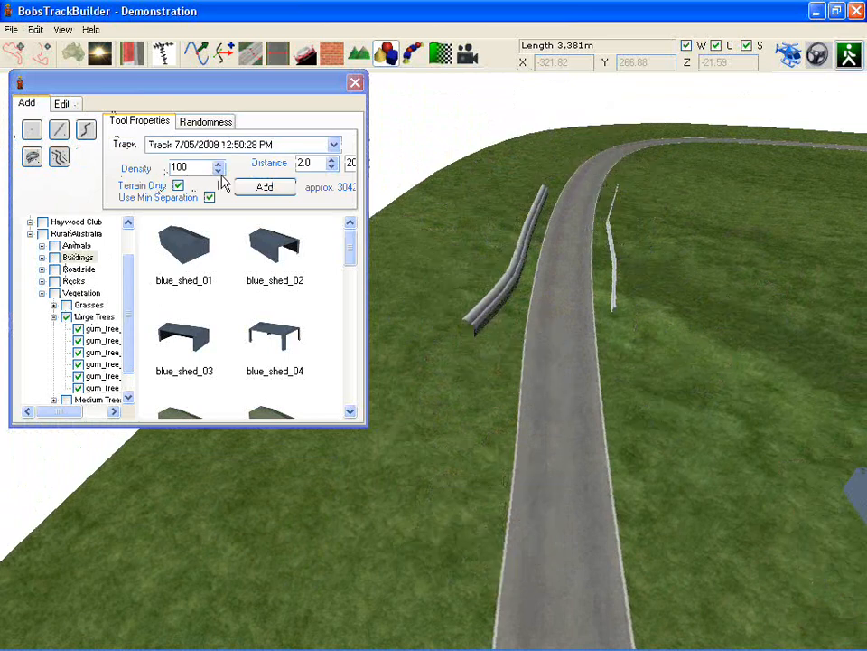
Set the tree distance range to 15.0 to 60 from the track and add the large trees along it
click(260, 161)
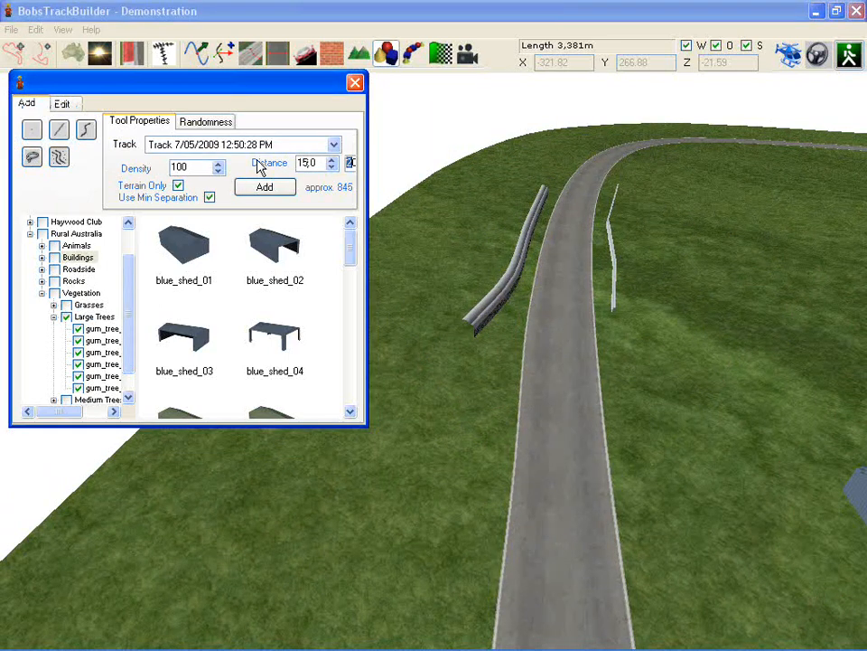
click(437, 165)
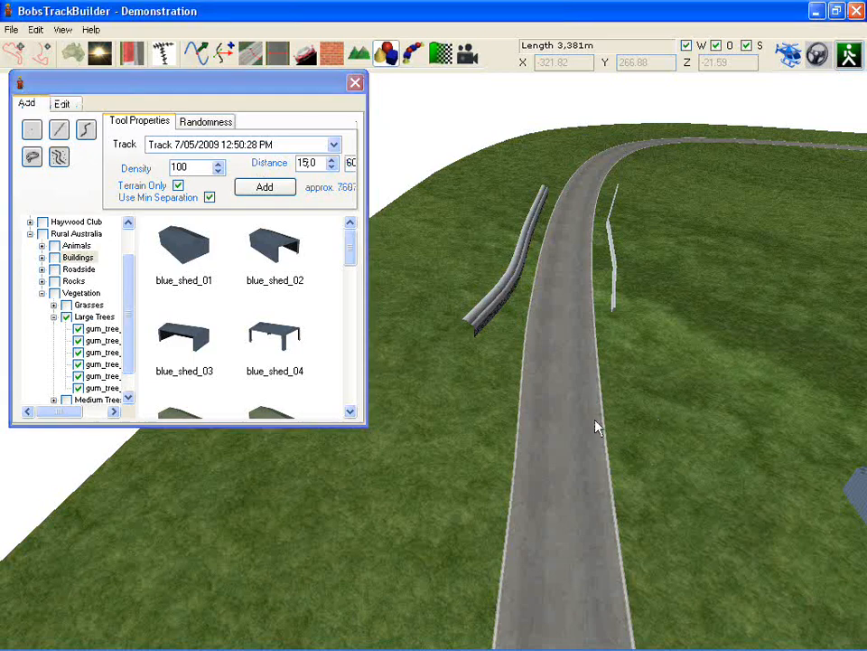
click(253, 193)
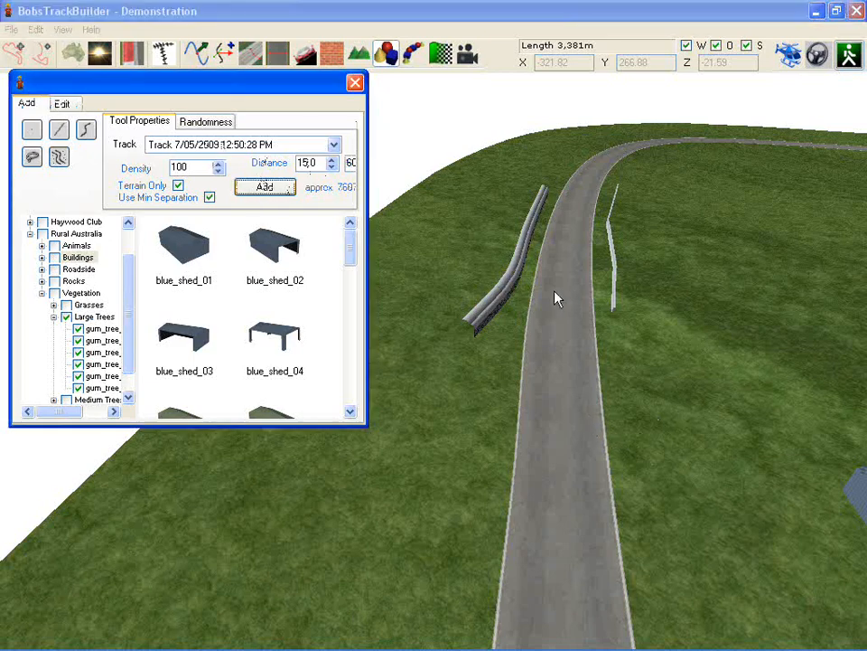
right_drag(530, 261, 554, 276)
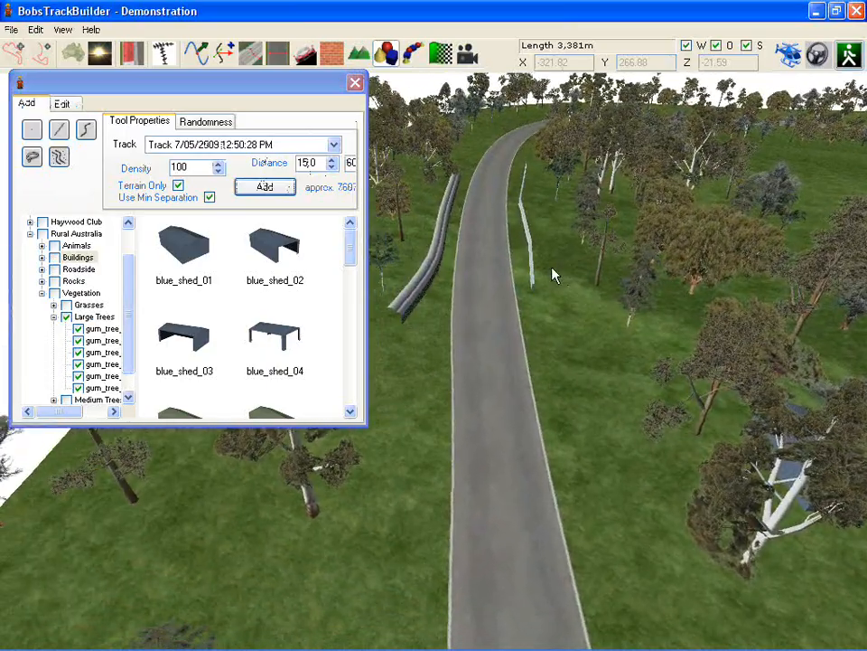
Undo the tree placement, add the large trees along the track again with the same settings, and close the object settings
key(ctrl+z)
key(ctrl+z)
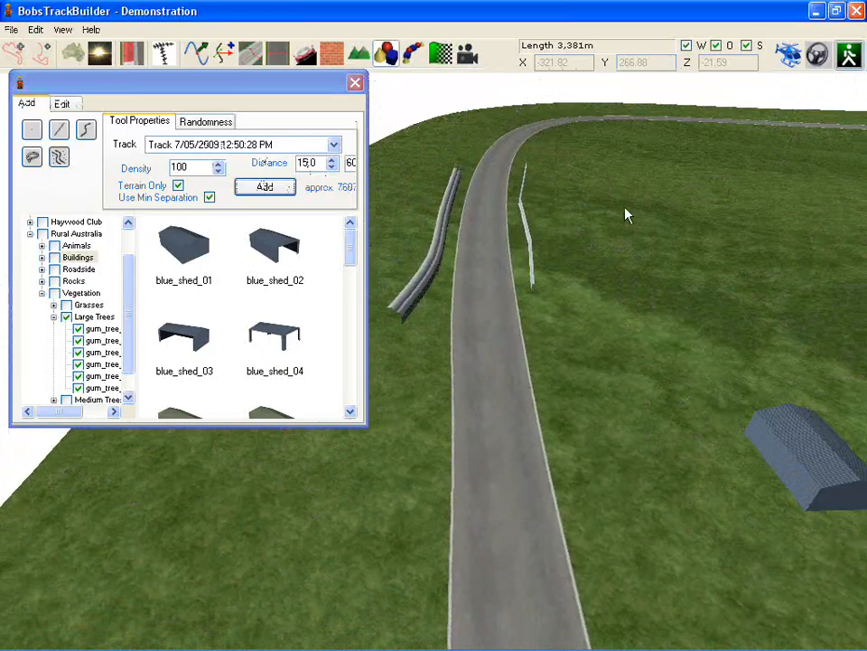
scroll(532, 278, up, 1)
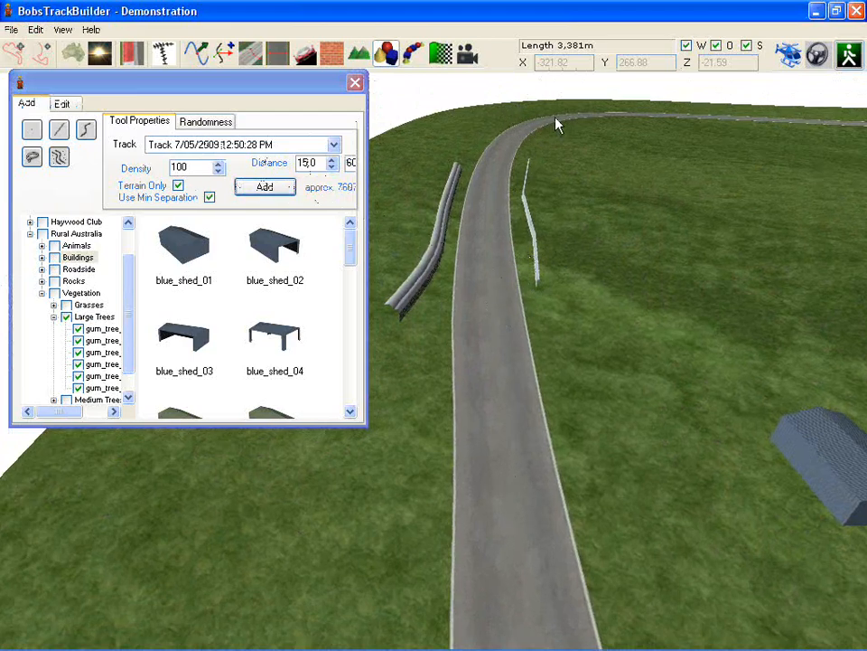
mouse_move(555, 168)
middle_down()
mouse_move(442, 198)
mouse_move(594, 171)
mouse_move(556, 169)
middle_up()
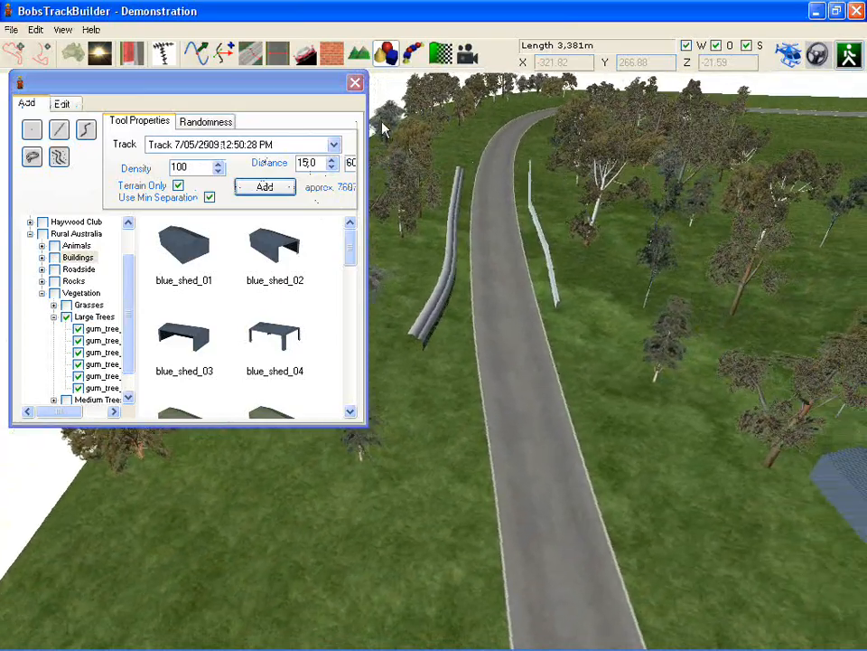
click(355, 83)
Place a two-node string of red-and-white block barriers from the Great_Britain_(RBR) set on the grass right of the track
click(411, 54)
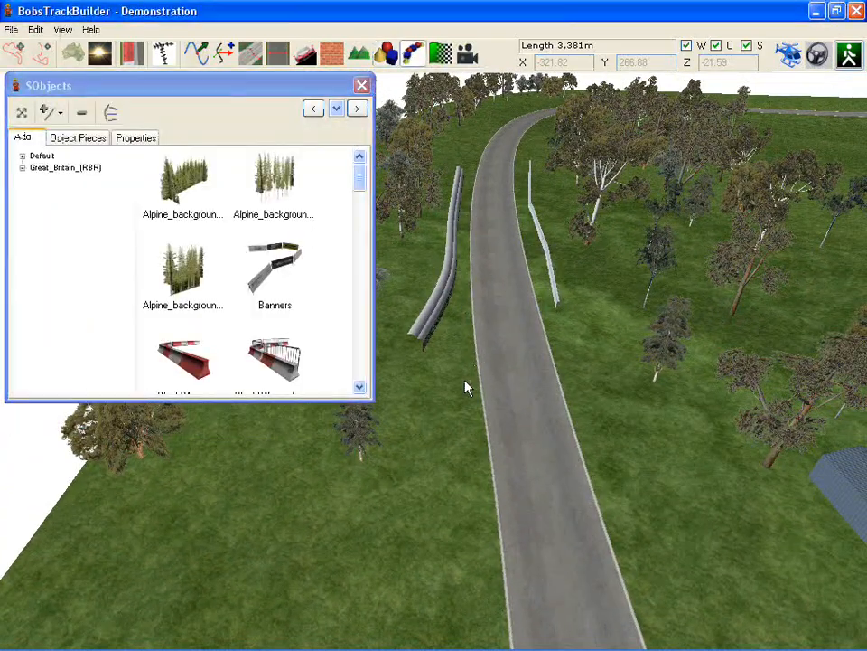
middle_drag(465, 388, 409, 323)
click(197, 355)
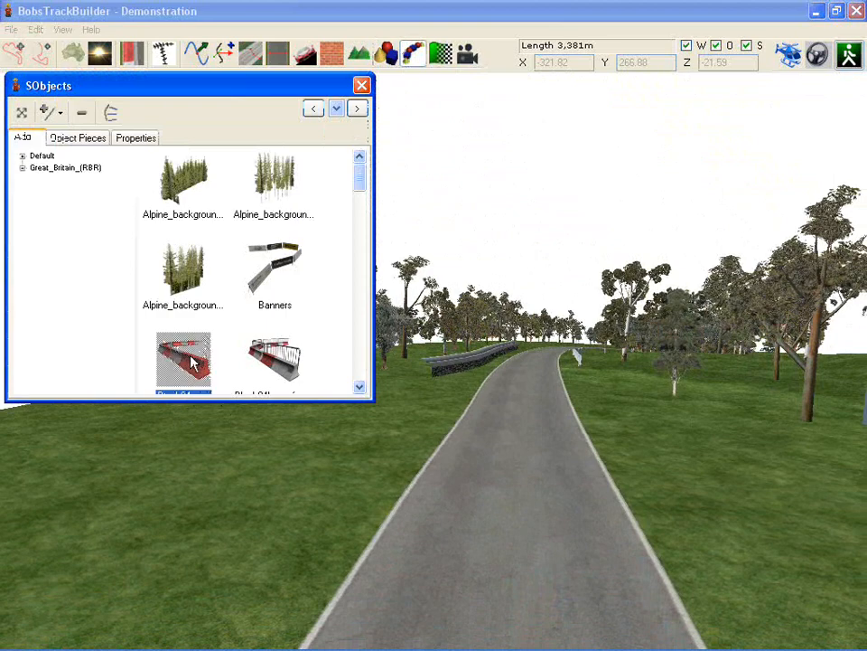
middle_drag(493, 451, 741, 515)
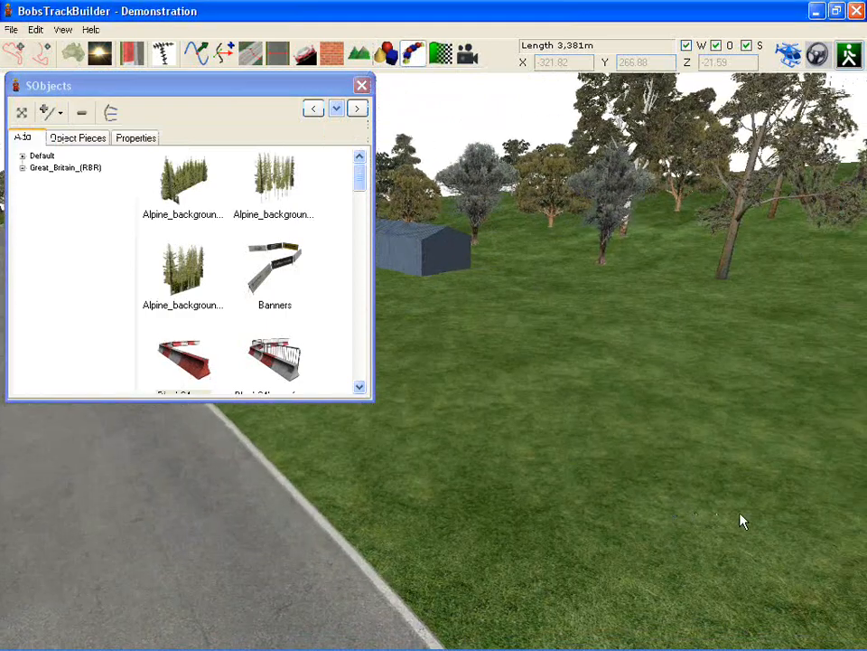
click(746, 515)
click(352, 450)
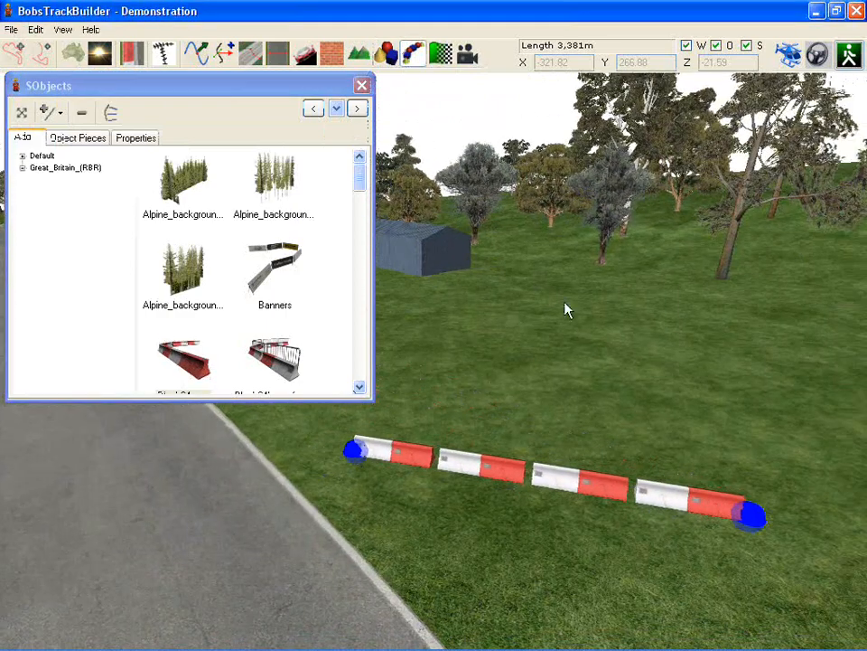
Extend the red-and-white block barrier string in a curve along the grass beside the right edge of the track
middle_drag(537, 329, 656, 386)
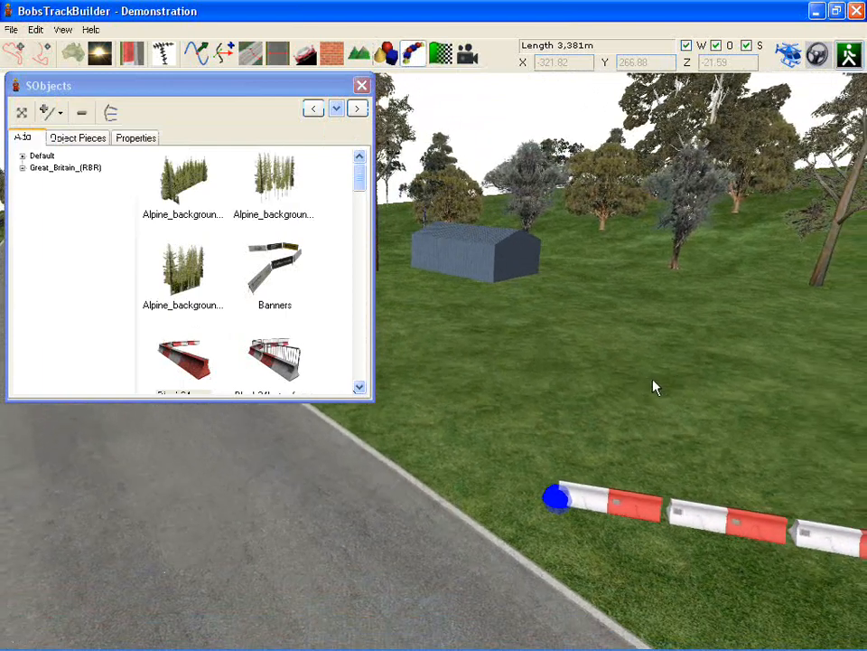
click(132, 135)
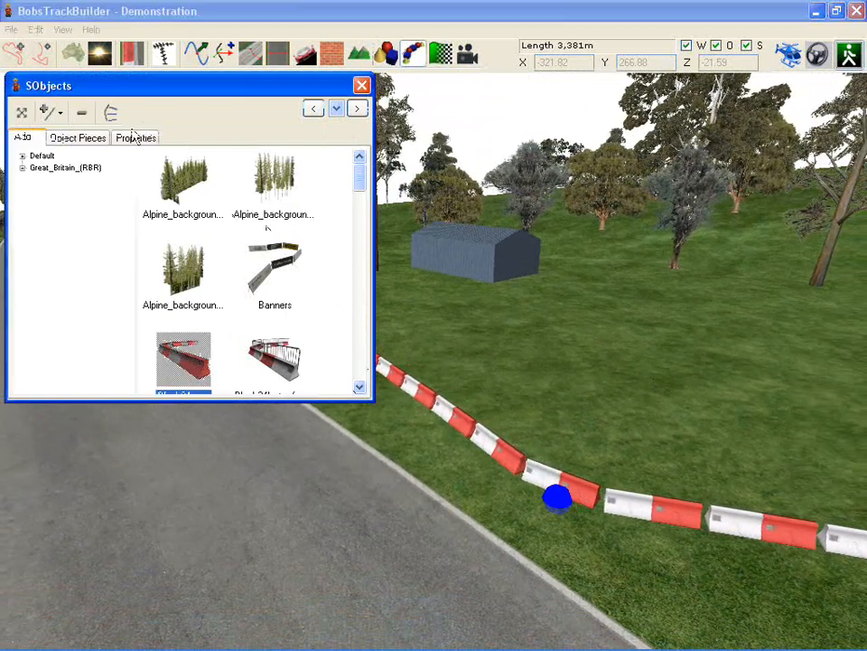
Place a White tire wall from the Default set as a four-node curve on the grass left of the track
click(51, 112)
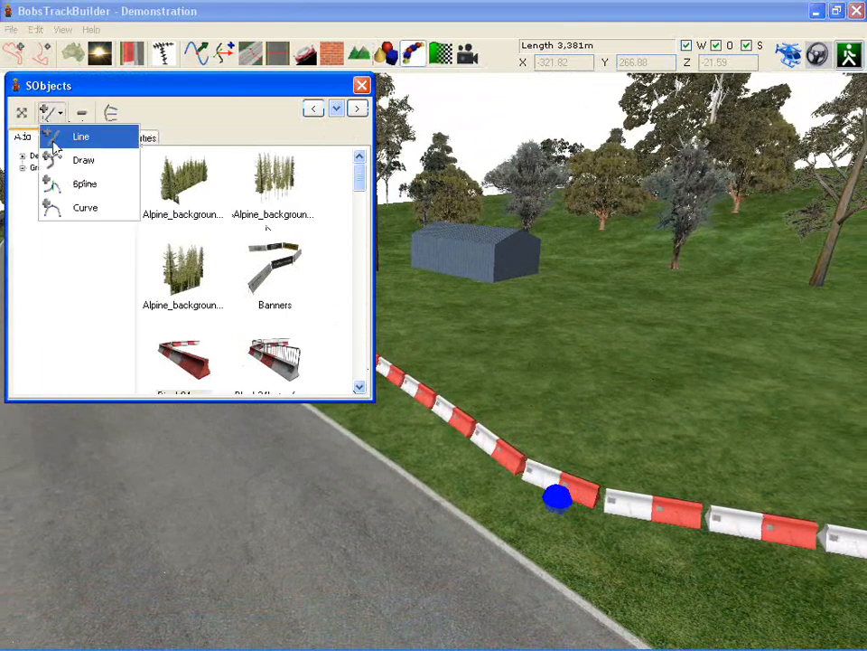
click(81, 137)
click(45, 157)
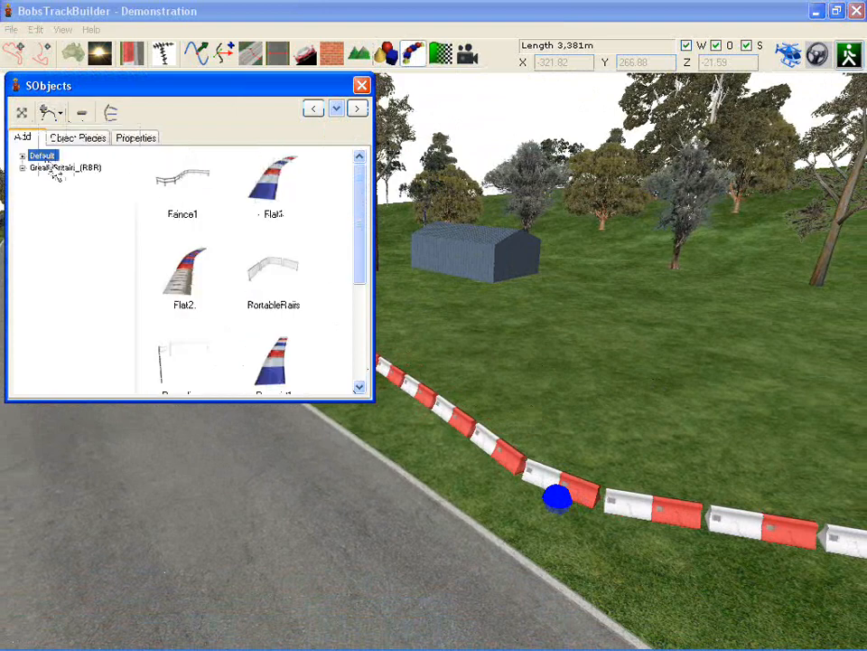
scroll(367, 362, down, 3)
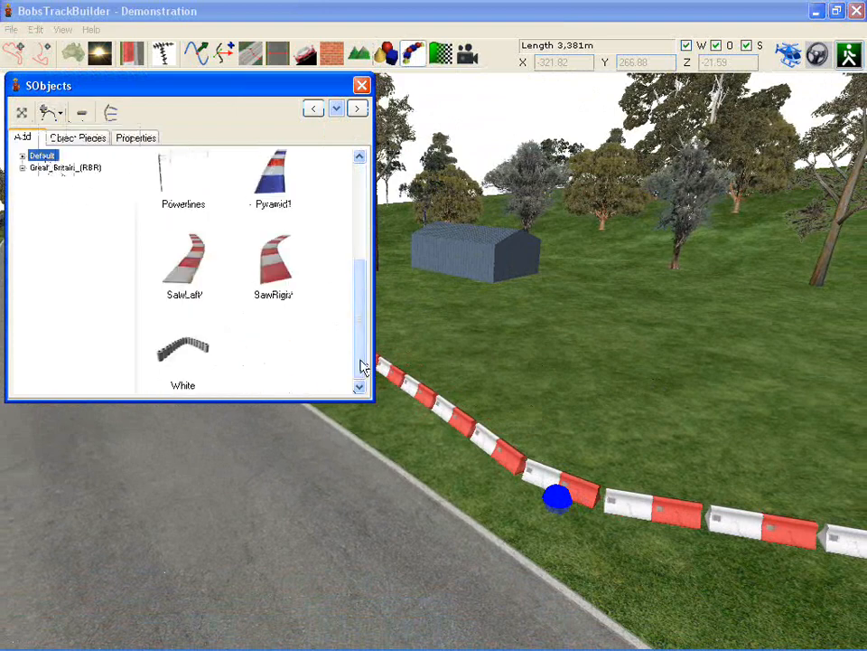
click(203, 354)
right_drag(425, 372, 254, 396)
click(474, 464)
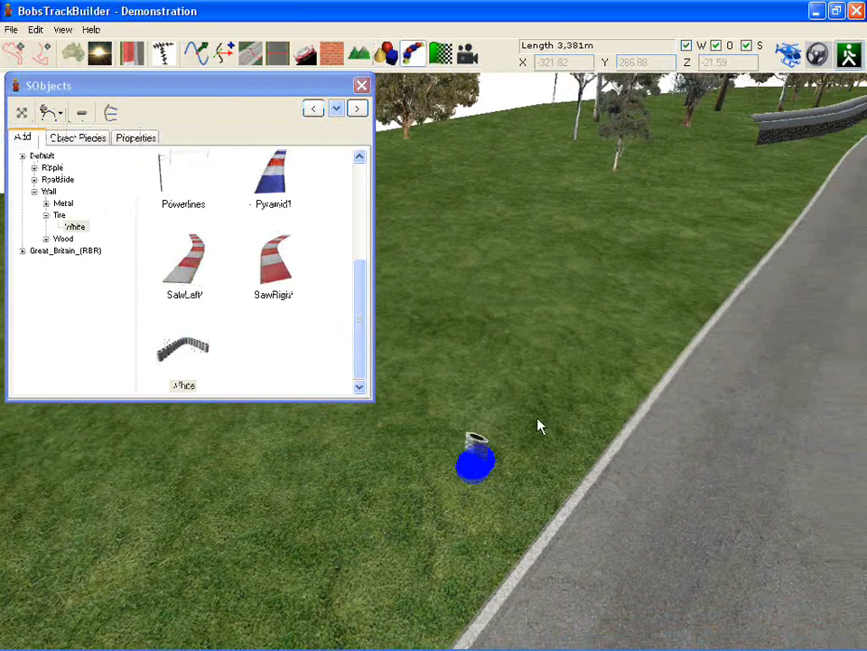
click(617, 369)
click(687, 278)
click(680, 261)
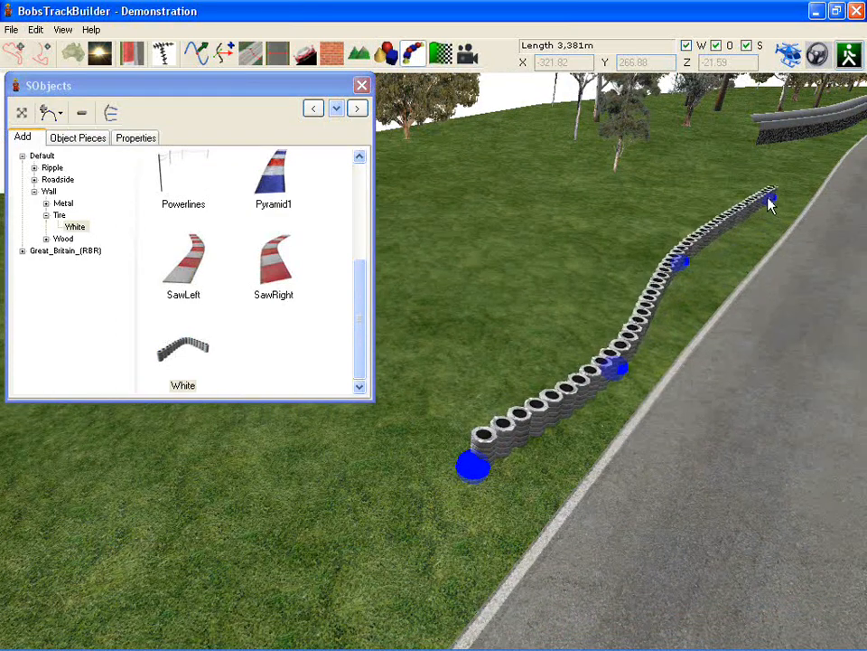
Place a four-node SawLeft ripple strip along the left track edge beside the tire wall, and remove it
click(181, 260)
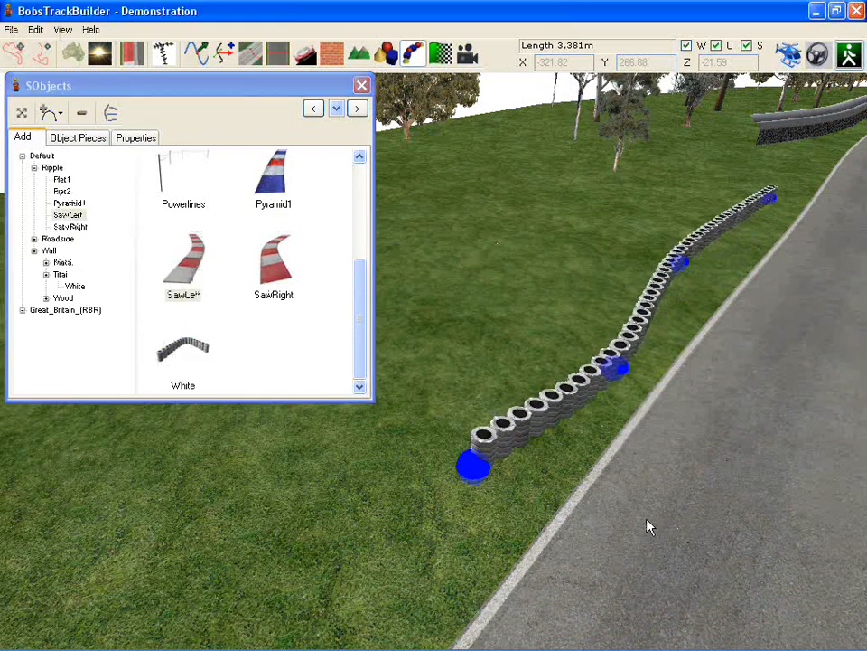
click(567, 518)
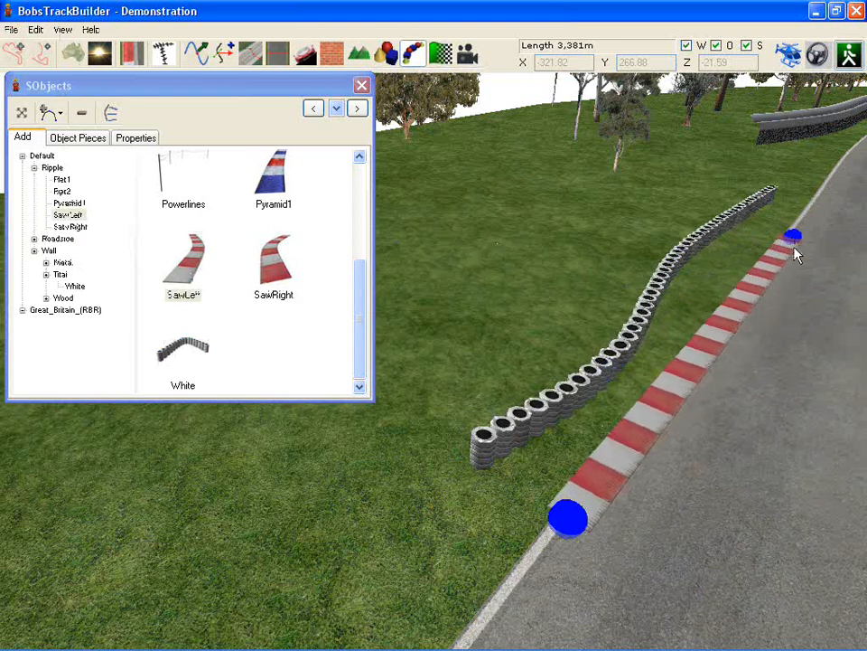
click(705, 350)
click(787, 251)
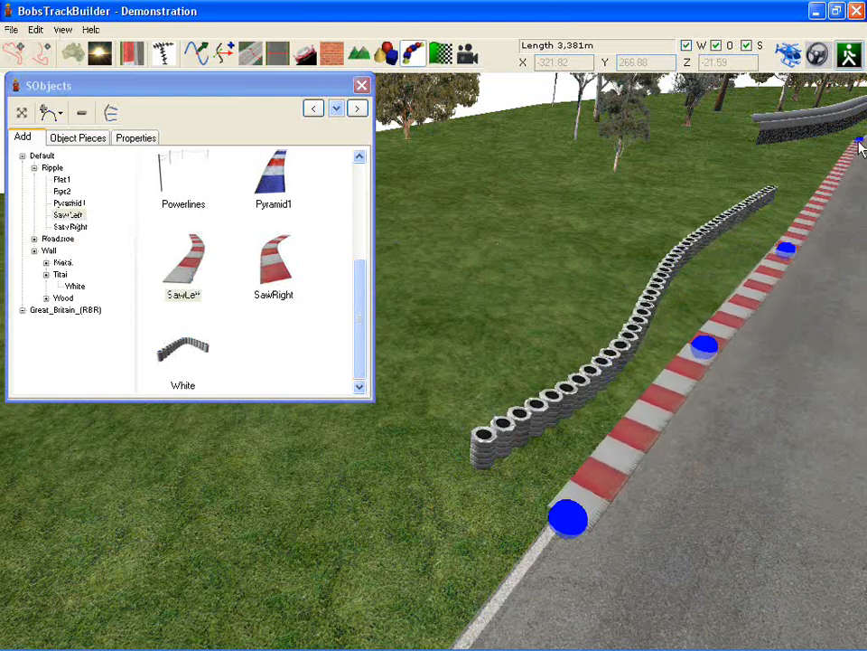
click(843, 174)
right_drag(824, 173, 850, 181)
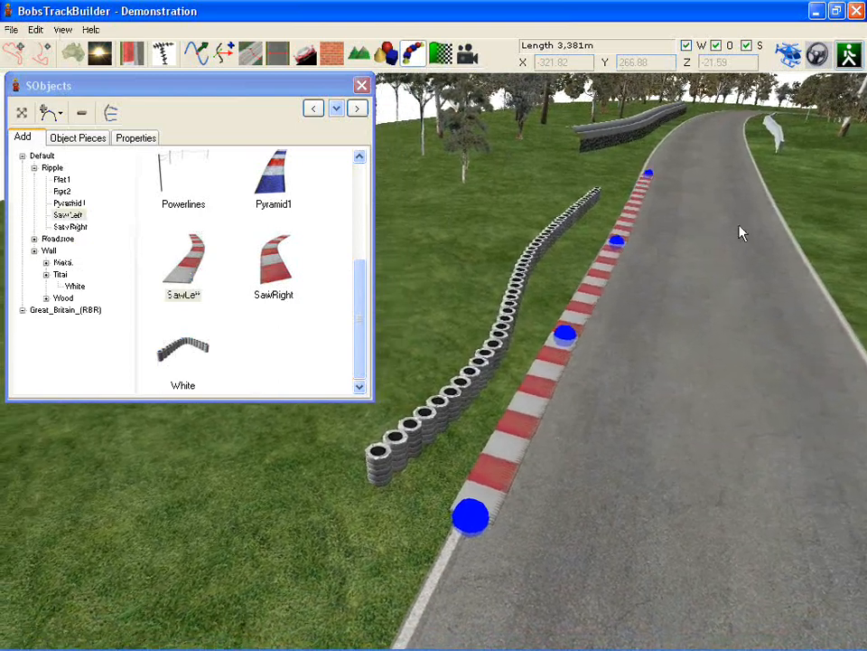
click(84, 112)
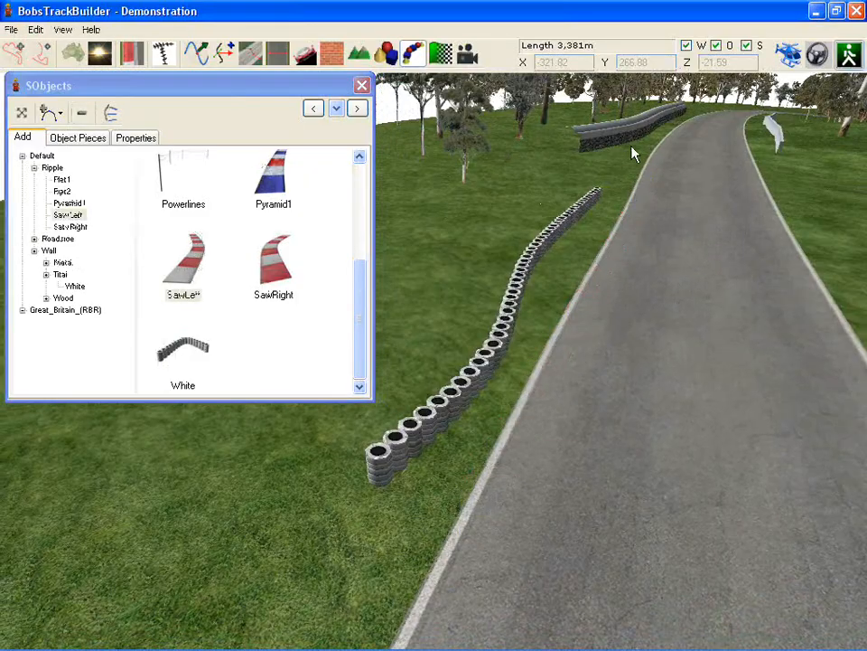
Place a multi-node SawRight ripple strip along the inside edge of the right-hand bend
middle_drag(669, 143, 681, 329)
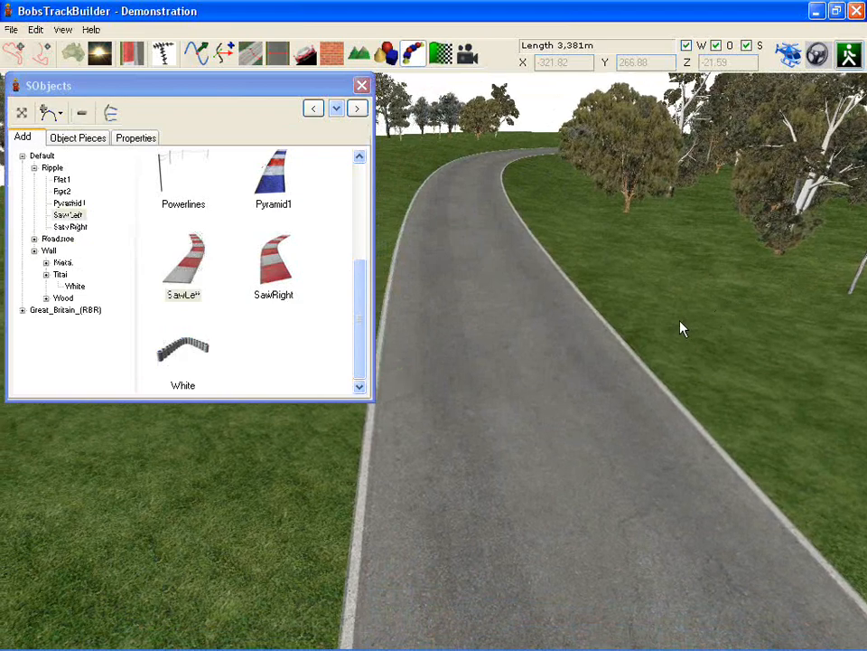
middle_drag(578, 204, 547, 248)
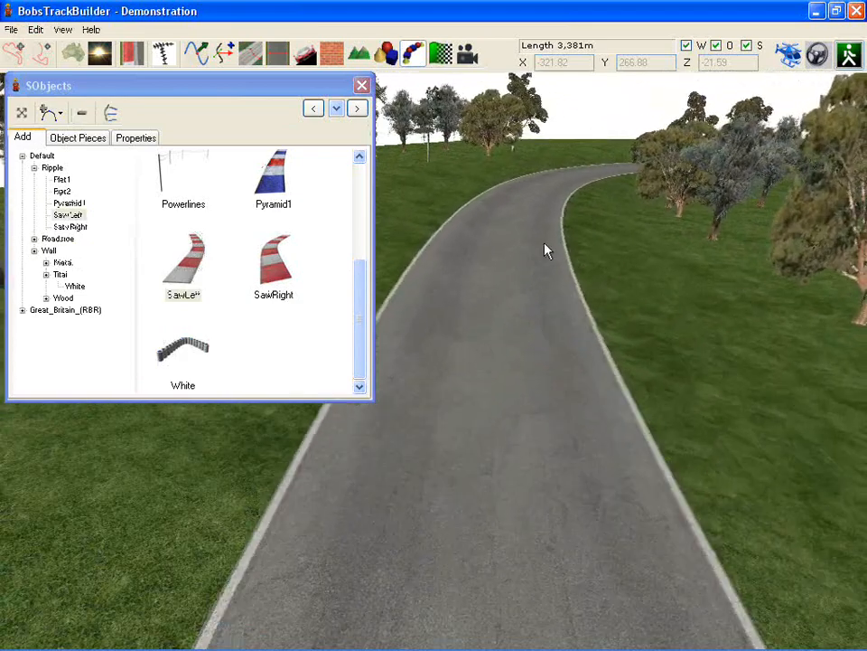
click(276, 265)
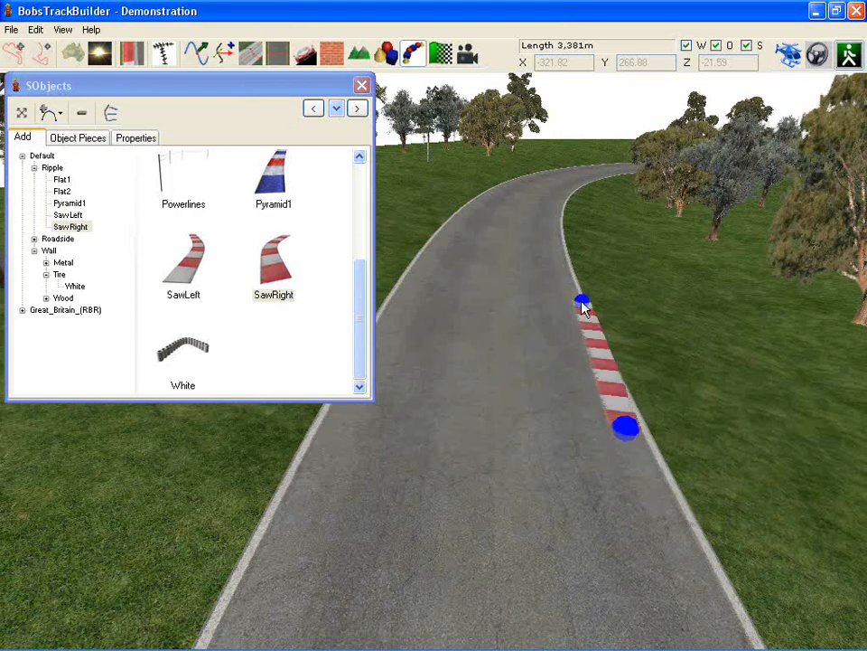
click(580, 299)
click(564, 231)
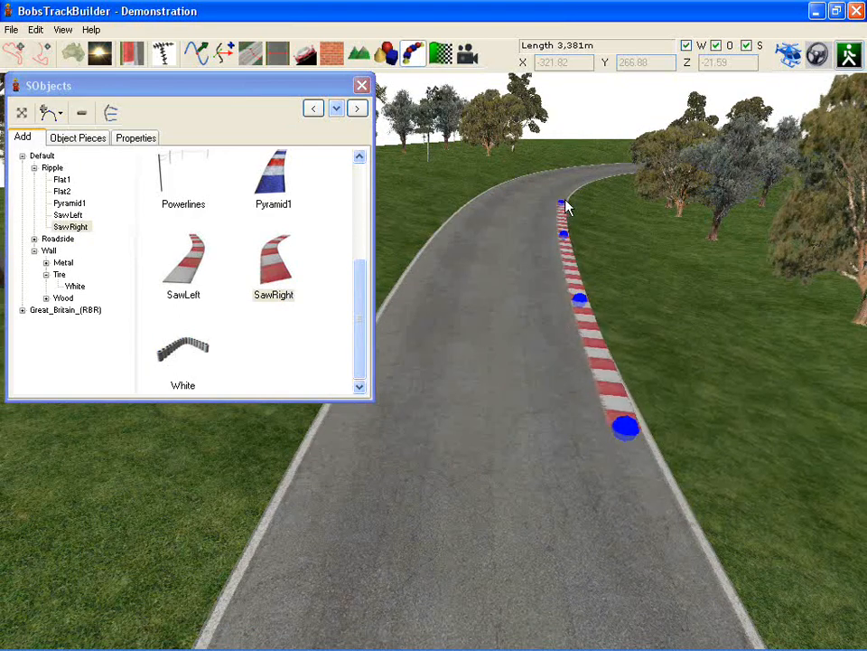
middle_drag(564, 197, 566, 256)
middle_drag(583, 174, 583, 141)
click(611, 117)
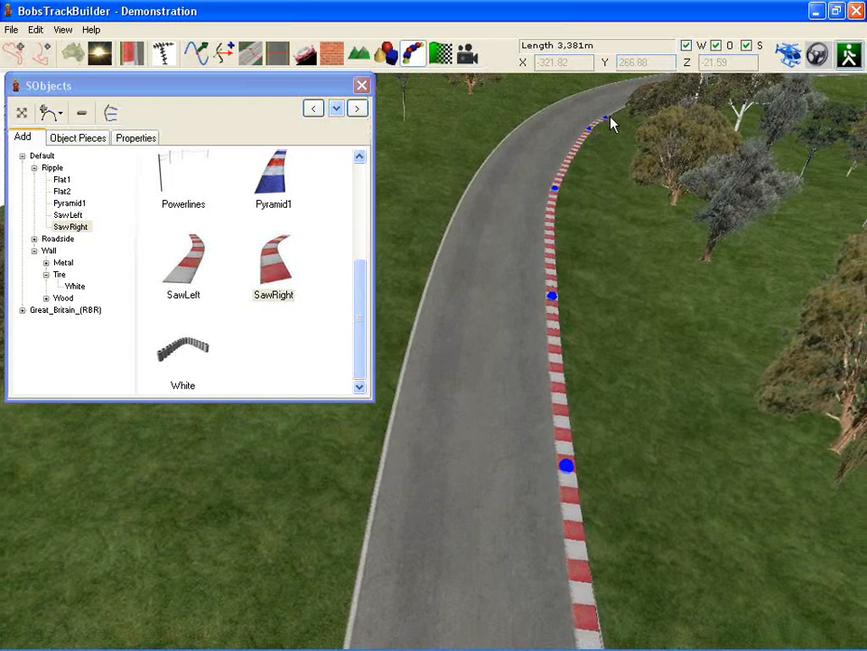
Move the whole SawRight ripple strip slightly outward onto the track's edge line, and close the string object settings
click(152, 137)
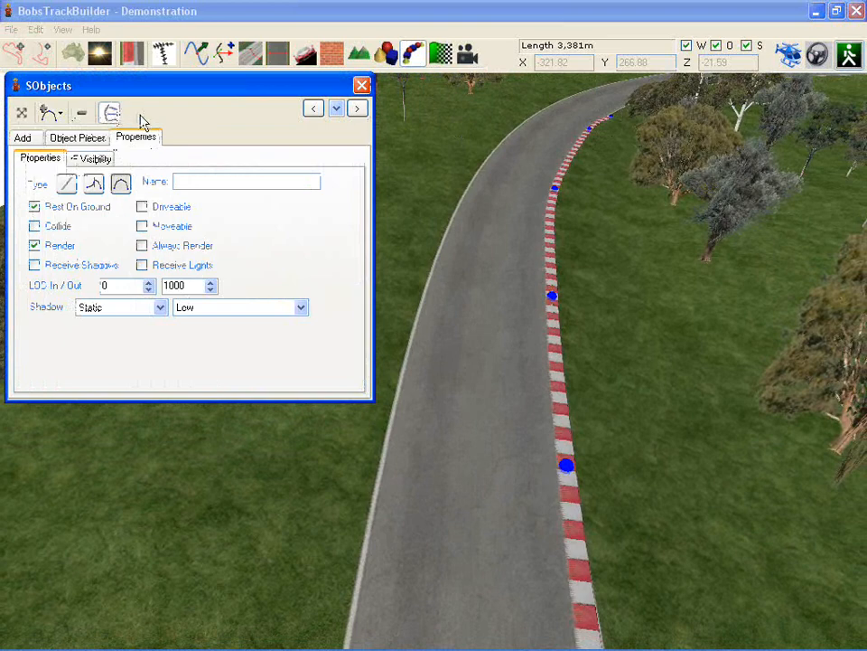
mouse_move(568, 389)
mouse_down()
mouse_move(462, 387)
mouse_move(565, 386)
mouse_up()
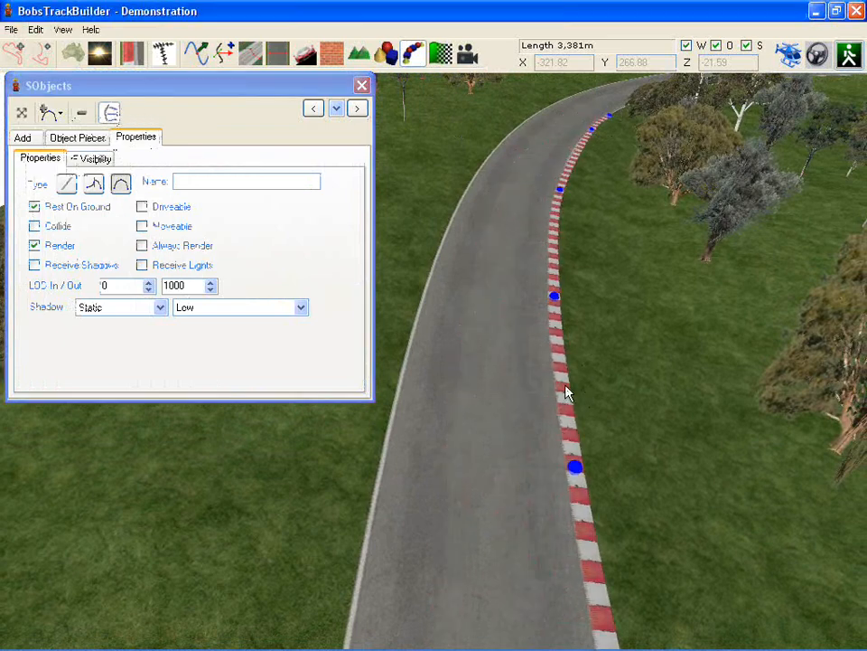
middle_drag(568, 393, 538, 369)
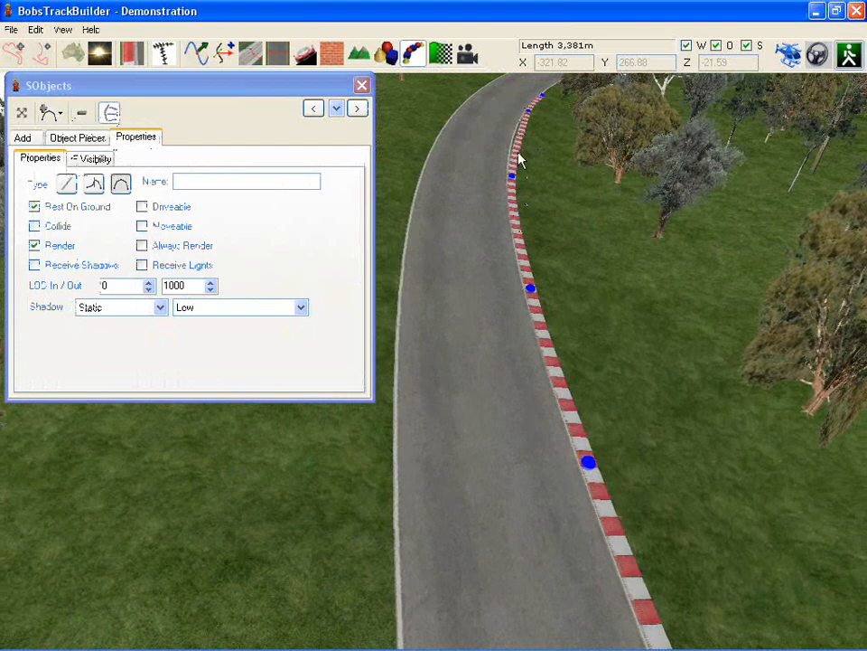
middle_drag(518, 153, 494, 207)
middle_drag(513, 269, 490, 263)
click(361, 85)
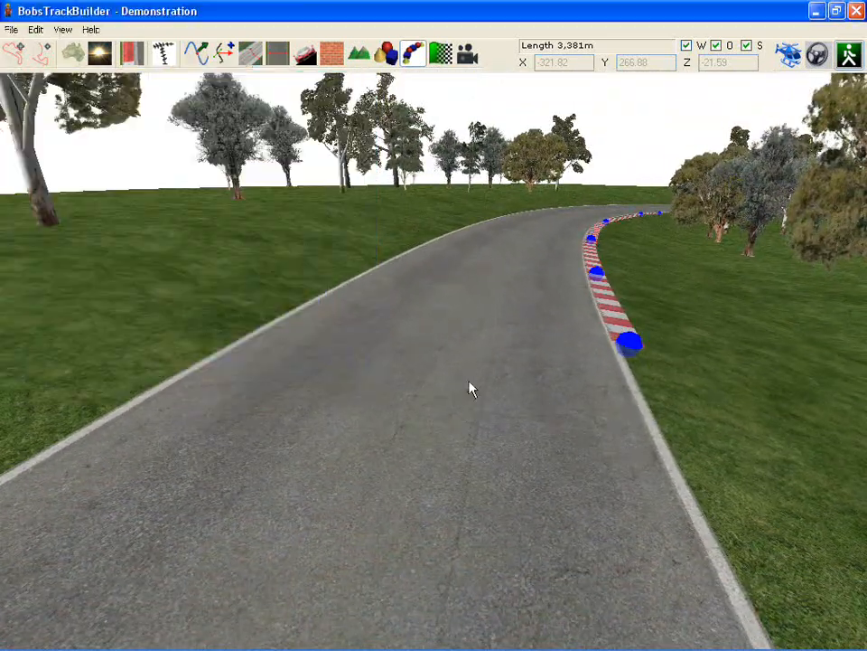
Export the track to rFactor as Track01 under the BobsTrackBuilder venue, with the folder cleared and no height adjustment
key(ctrl+e)
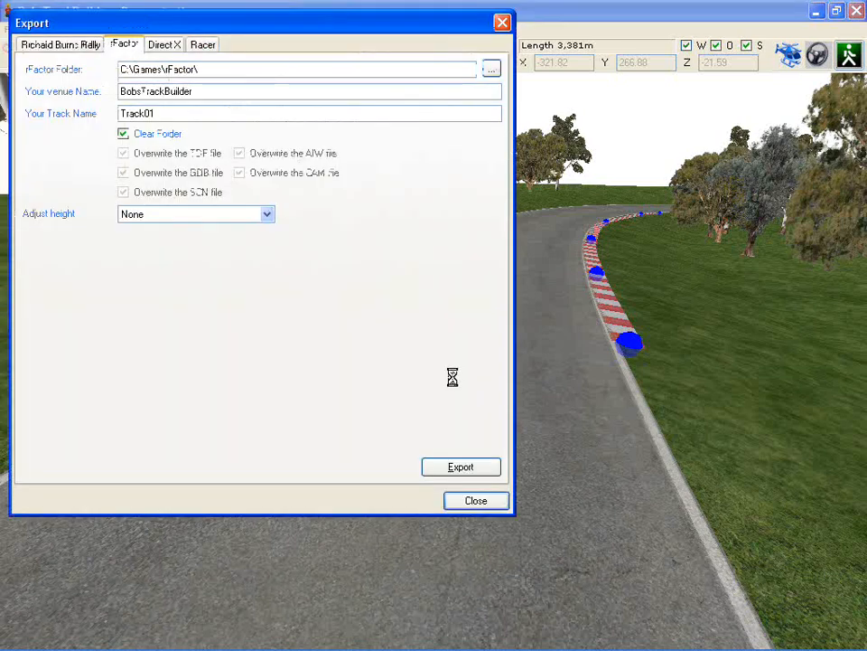
click(470, 502)
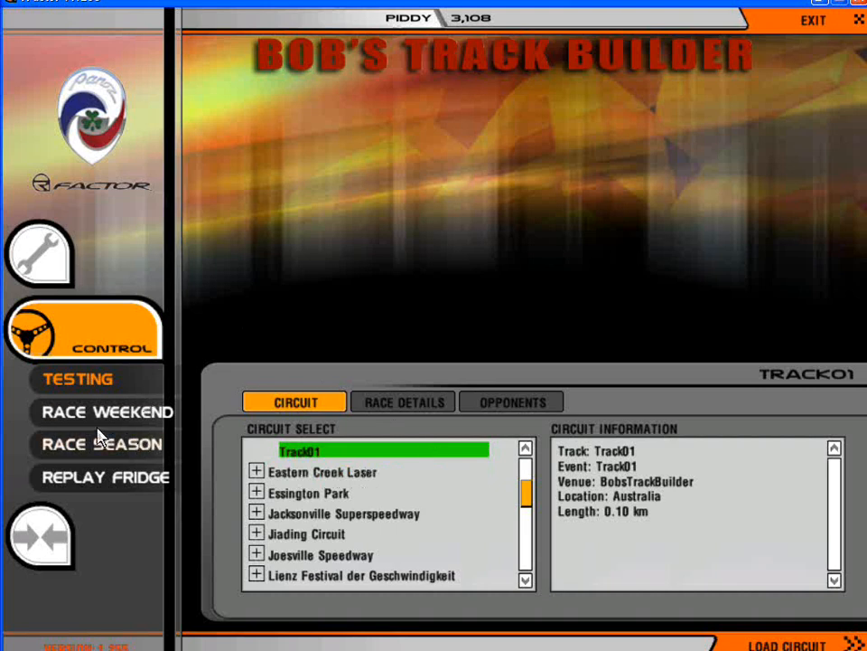
Load the Track01 circuit in rFactor, test-drive it up to the right-hand bend with the ripple strip, and leave the track
click(832, 642)
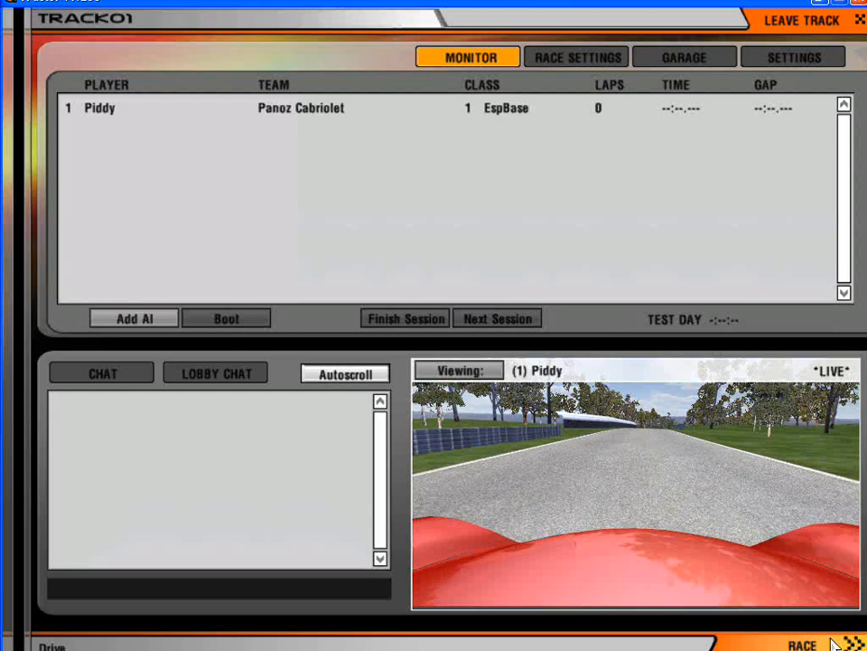
click(833, 643)
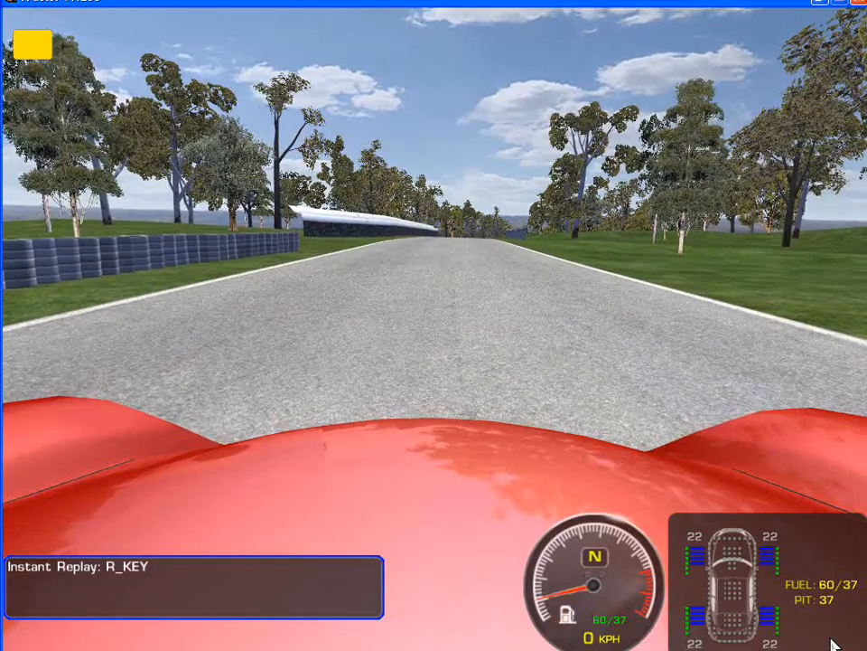
key(Up)
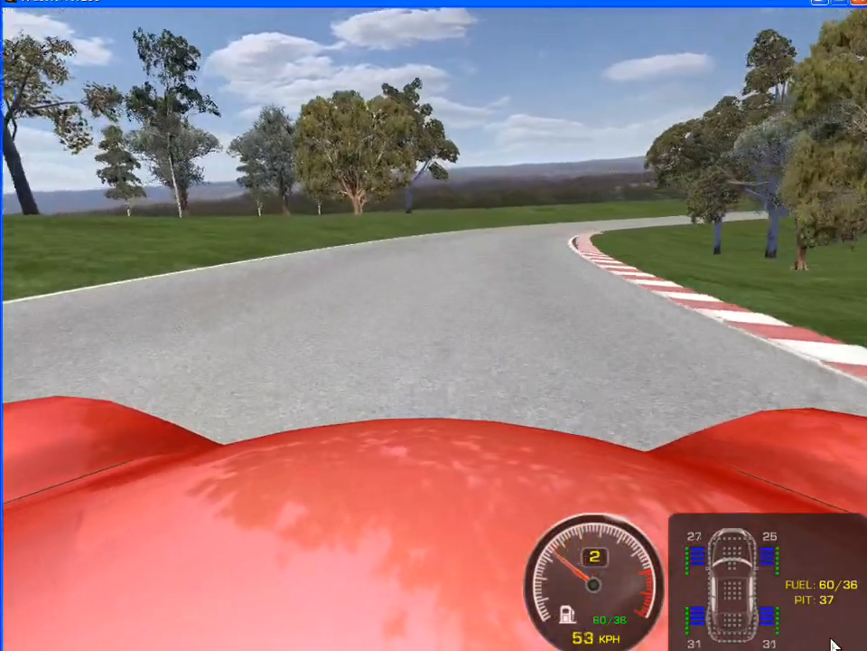
key(Escape)
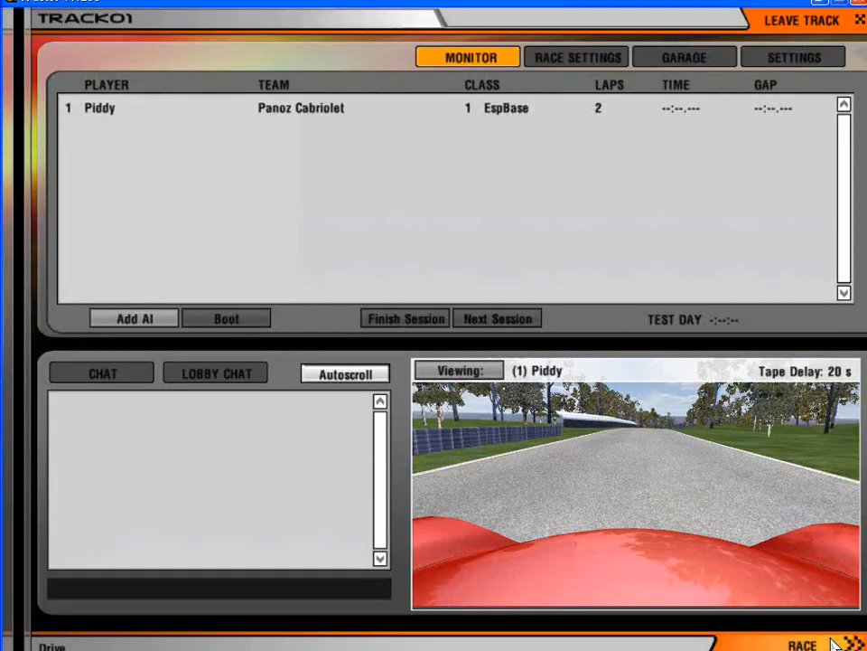
click(803, 20)
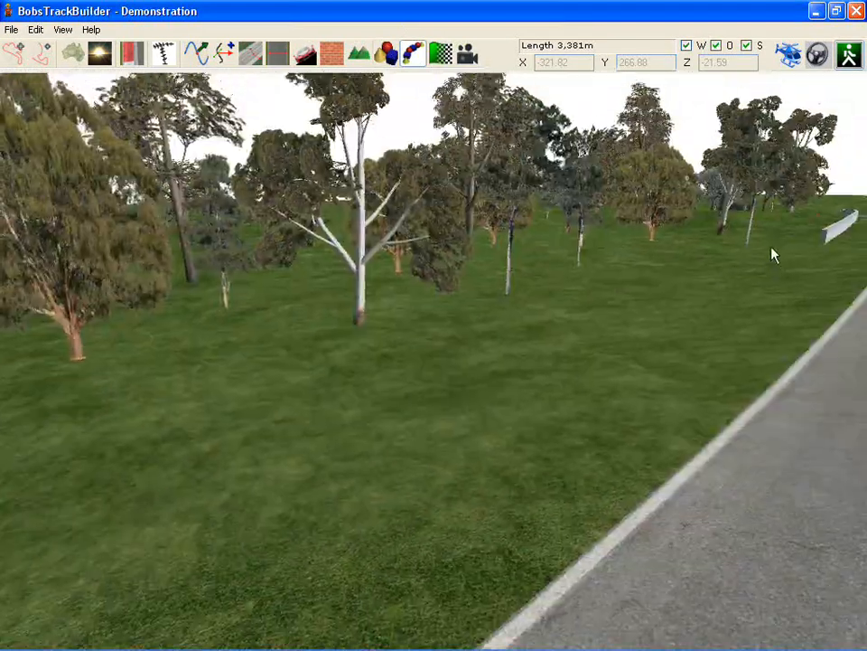
scroll(665, 269, down, 5)
scroll(432, 288, down, 3)
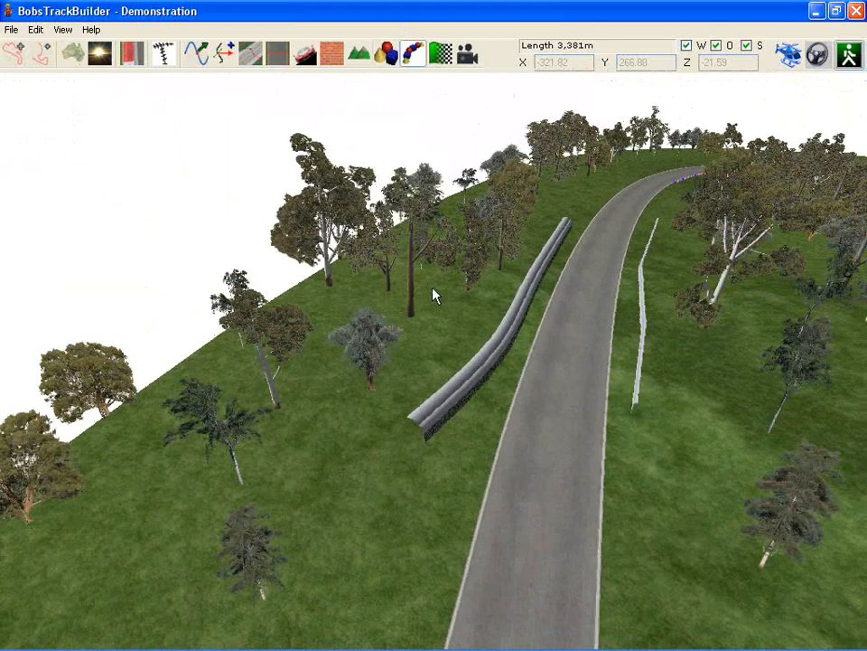
scroll(512, 321, down, 2)
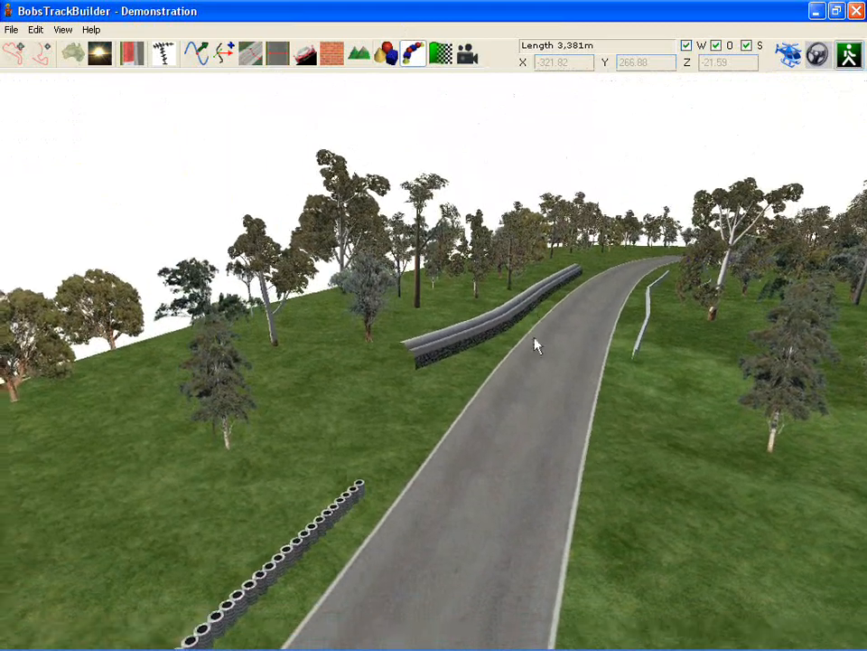